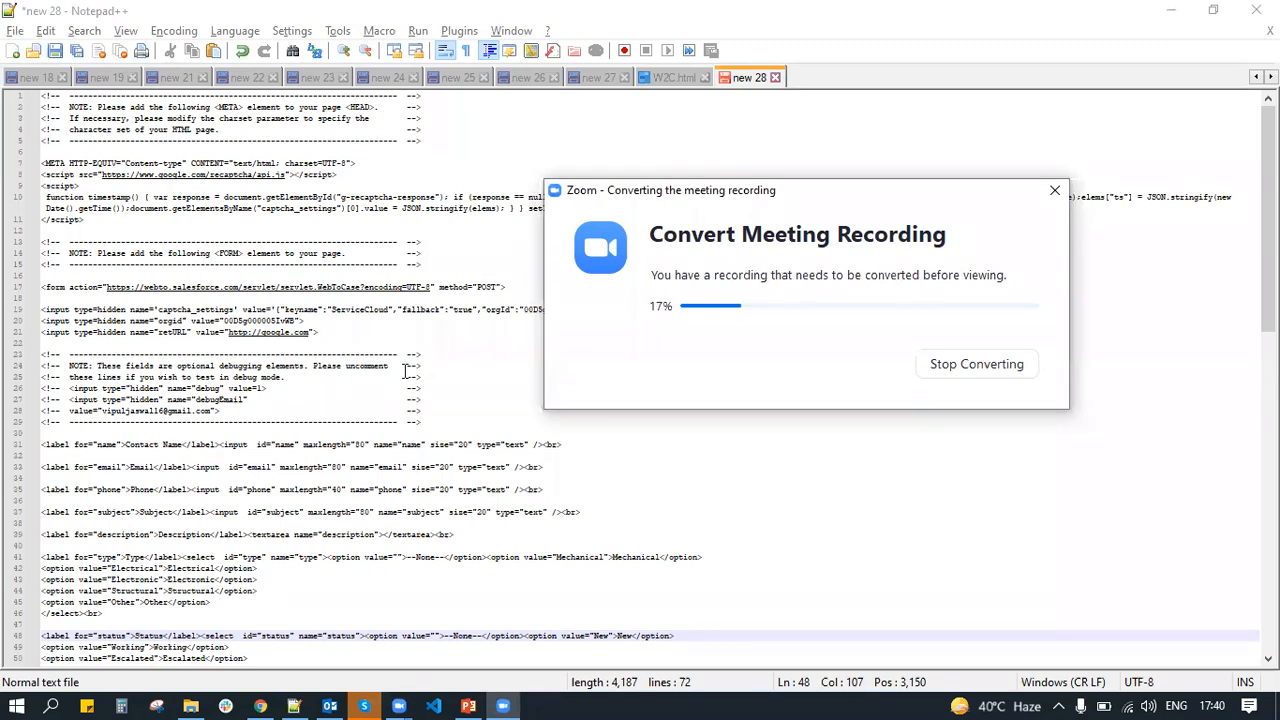
Review the Web-to-Case form code in Notepad++, highlighting the reCAPTCHA script line
scroll(405, 371, "up", 2)
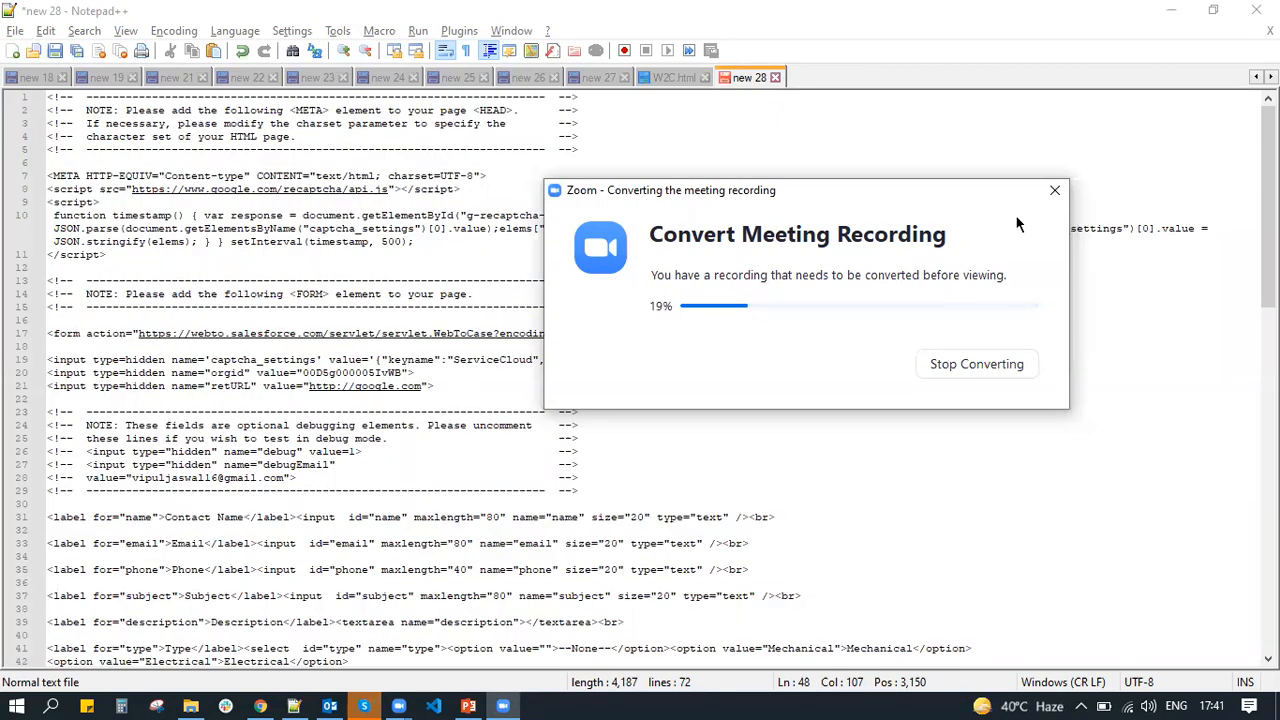
scroll(405, 371, "up", 1)
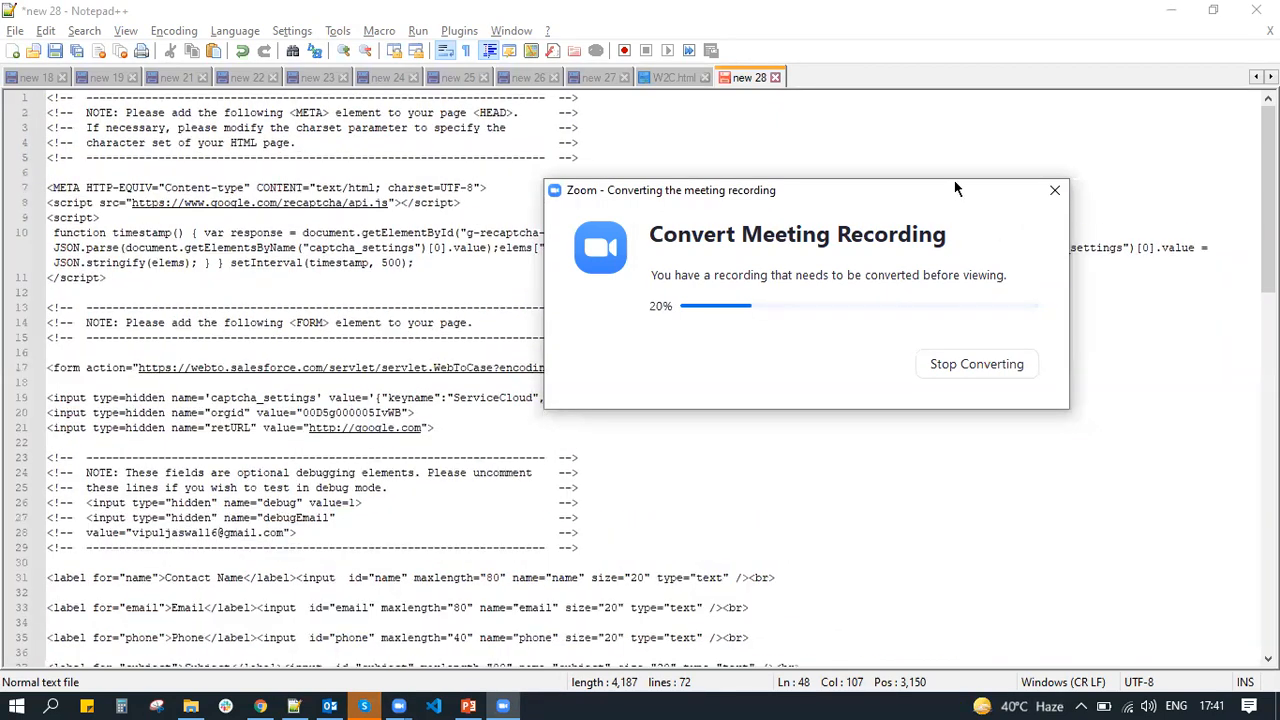
left_click(377, 320)
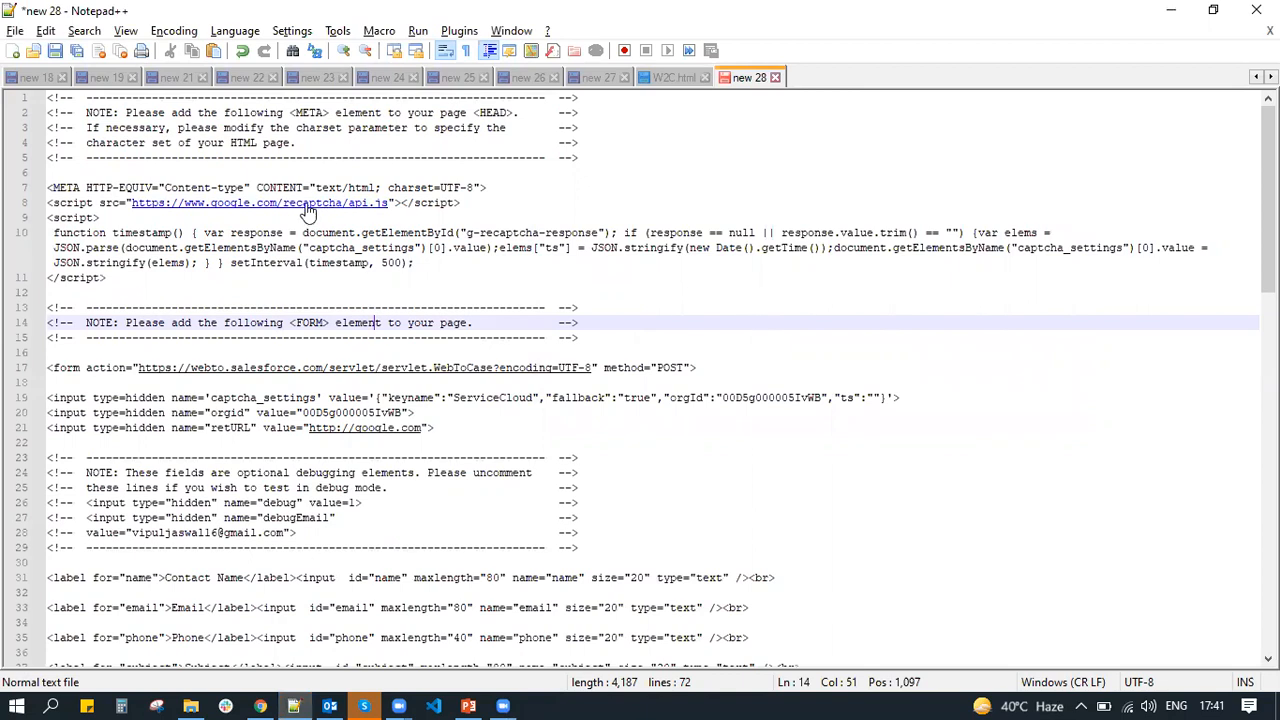
left_click_drag(479, 204, 47, 204)
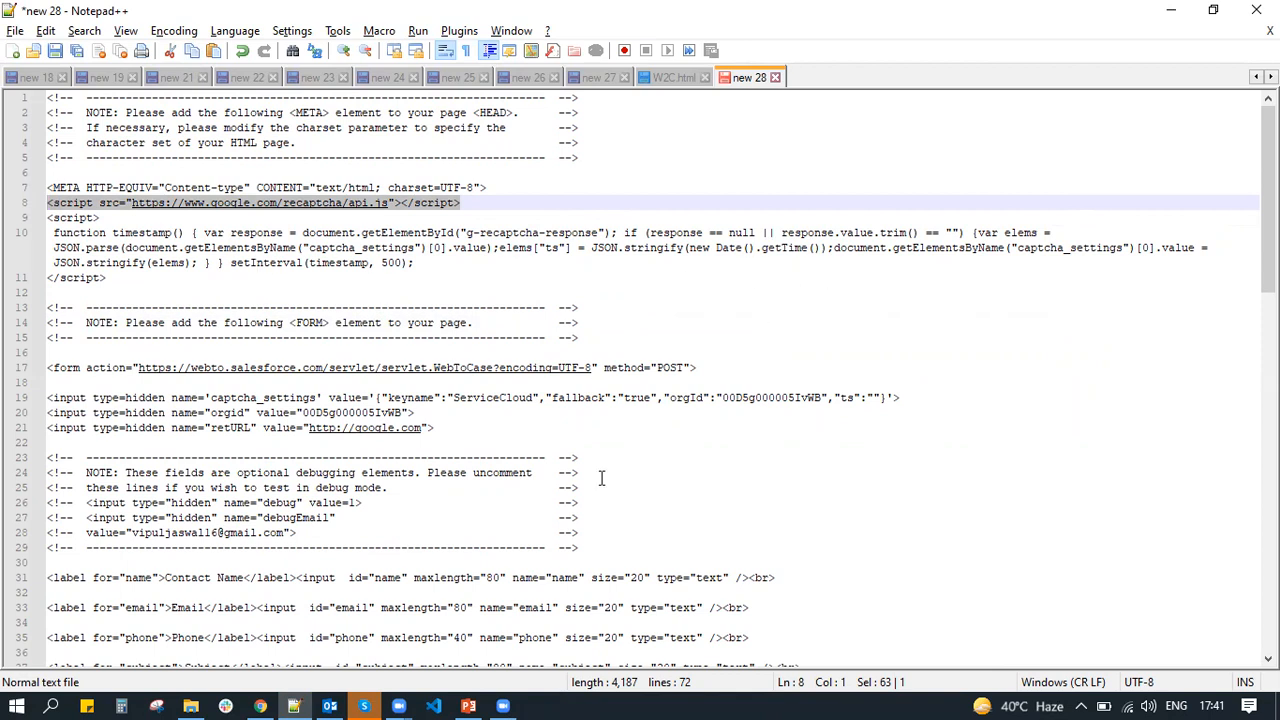
scroll(601, 477, "down", 4)
scroll(601, 477, "down", 20)
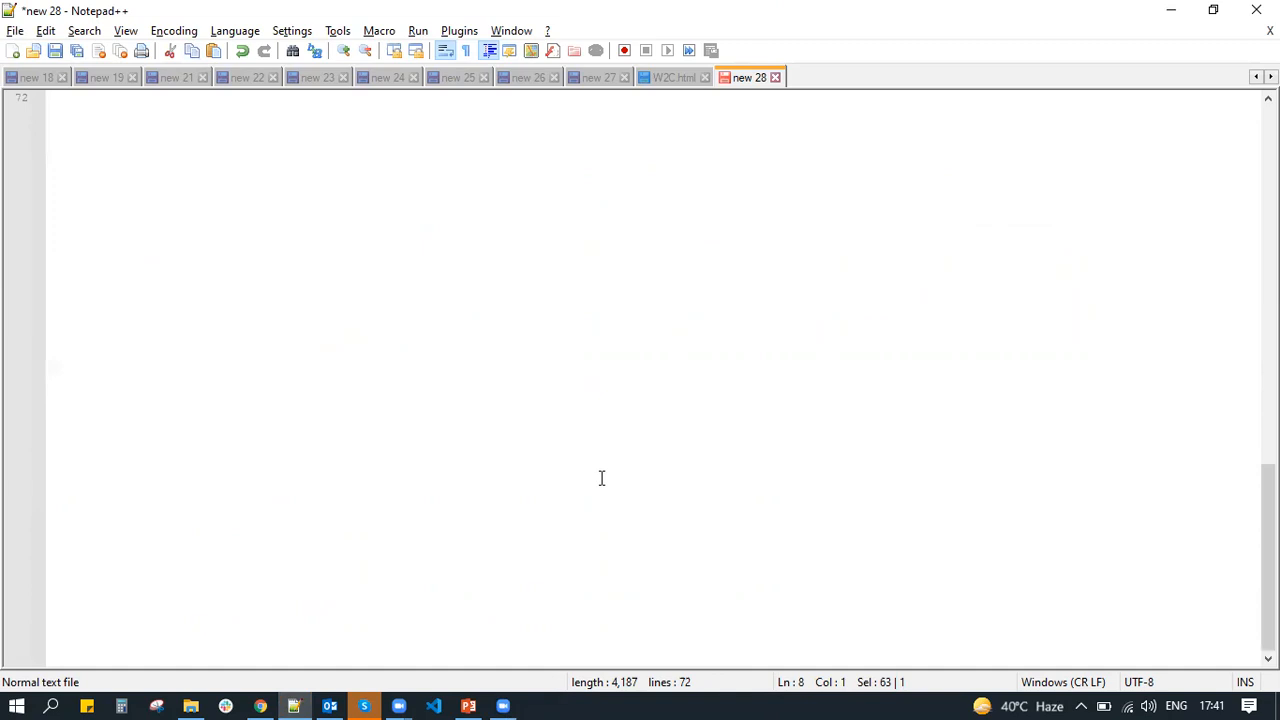
scroll(601, 477, "up", 13)
scroll(601, 477, "up", 11)
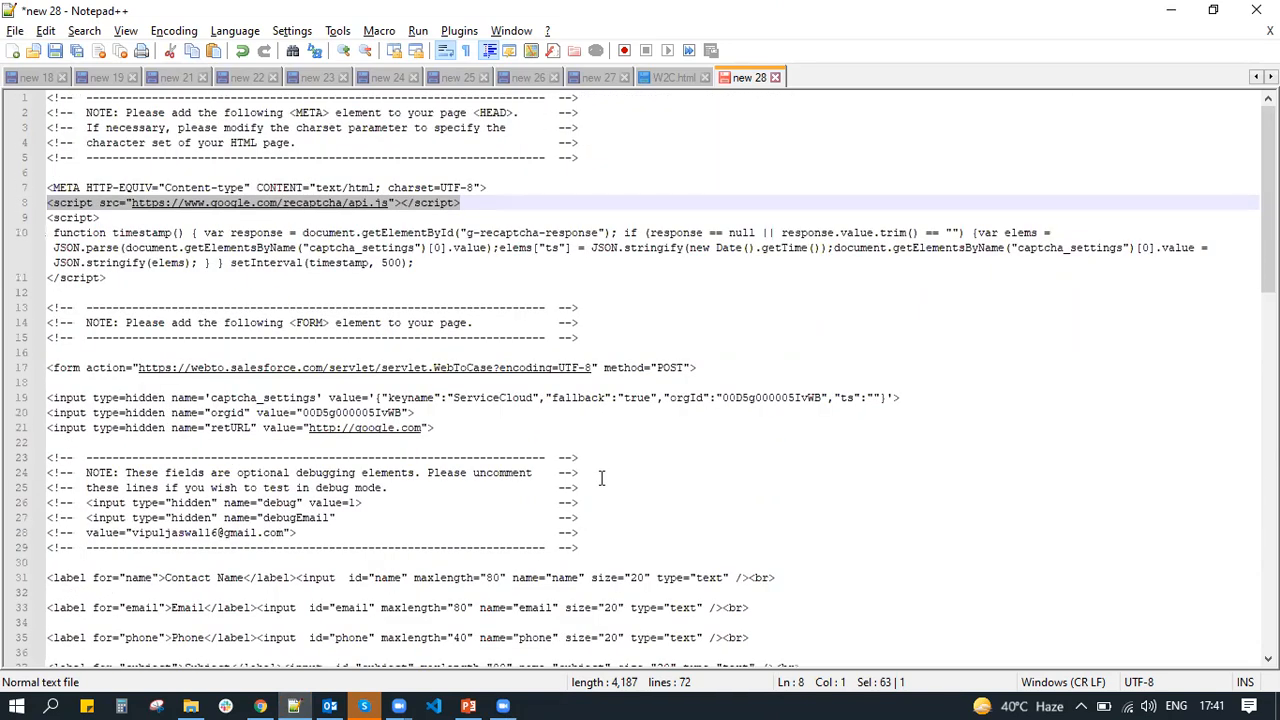
Select the entire Web-to-Case form code and switch to the browser
scroll(601, 477, "down", 5)
scroll(601, 477, "down", 3)
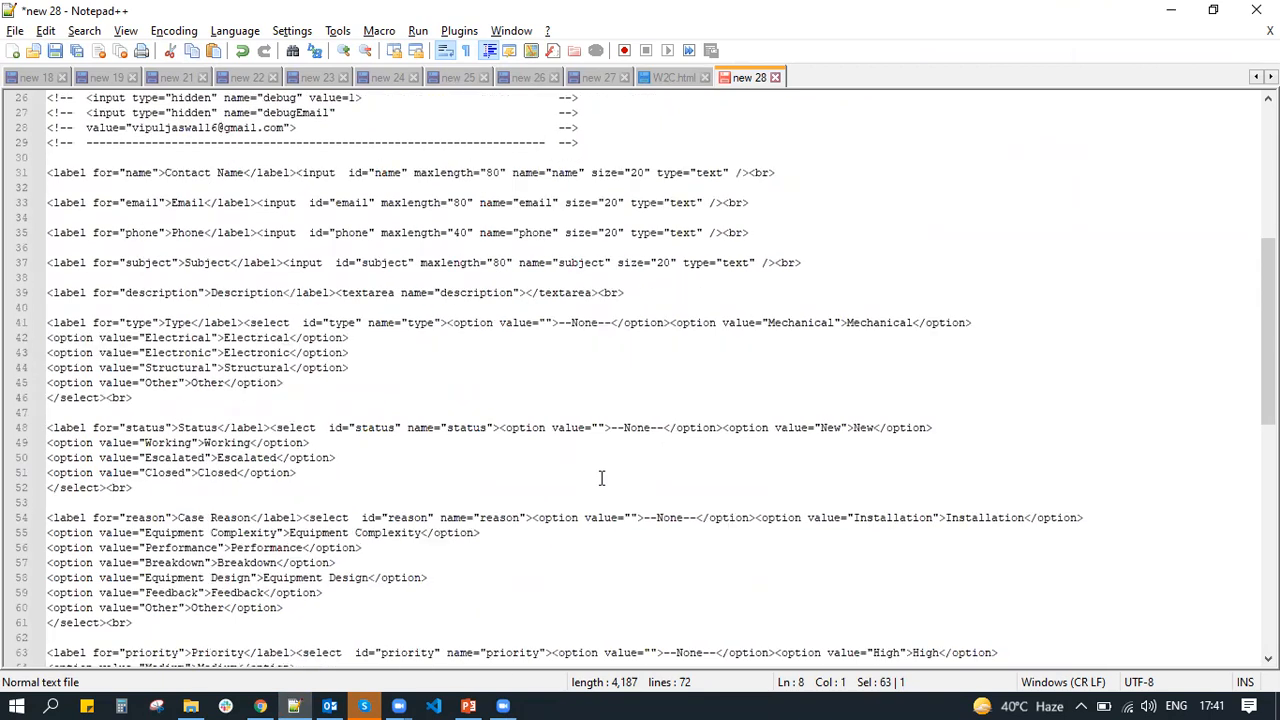
scroll(601, 477, "down", 5)
left_click(92, 547)
left_click_drag(92, 547, 12, 322)
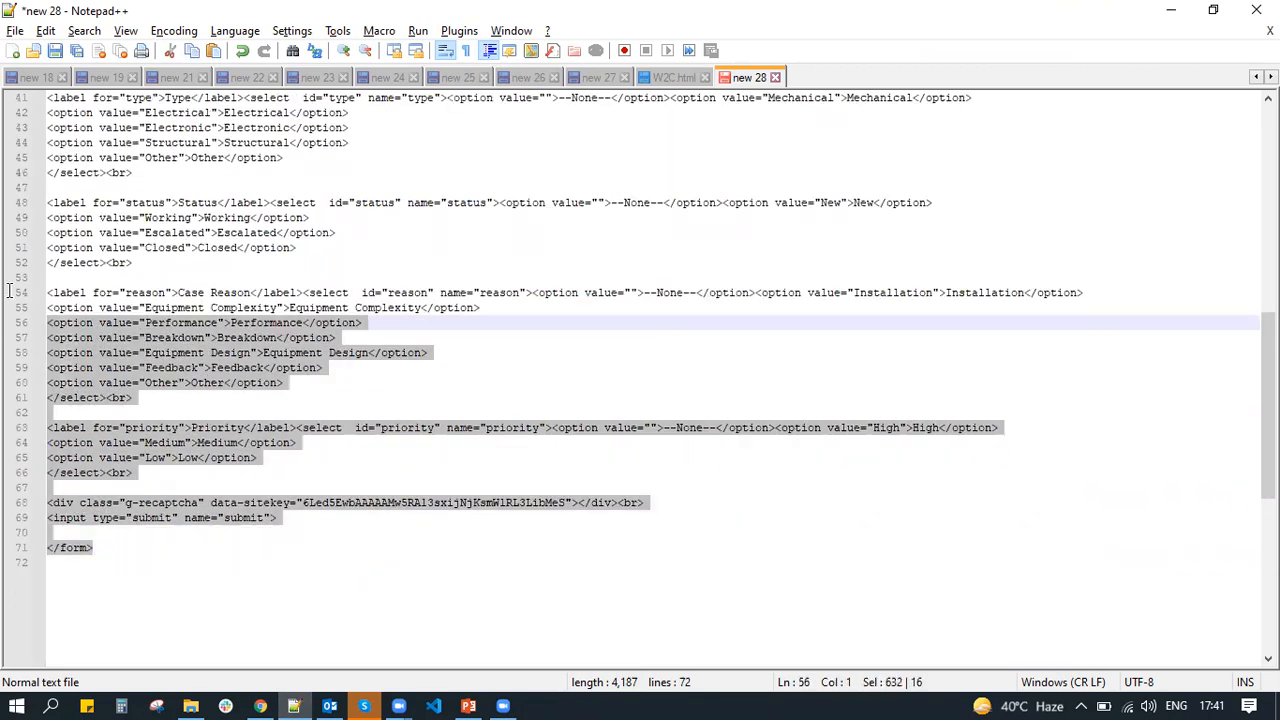
left_click(10, 127, "shift")
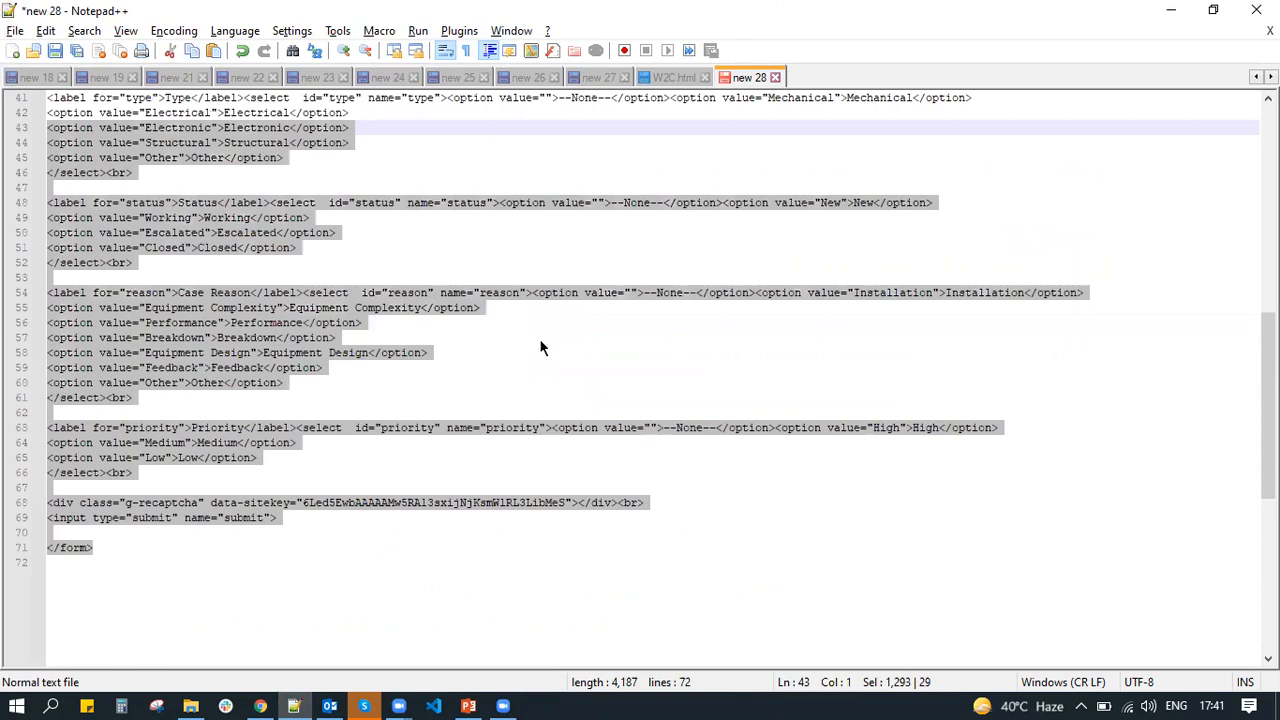
key("ctrl+a")
key("alt+Tab")
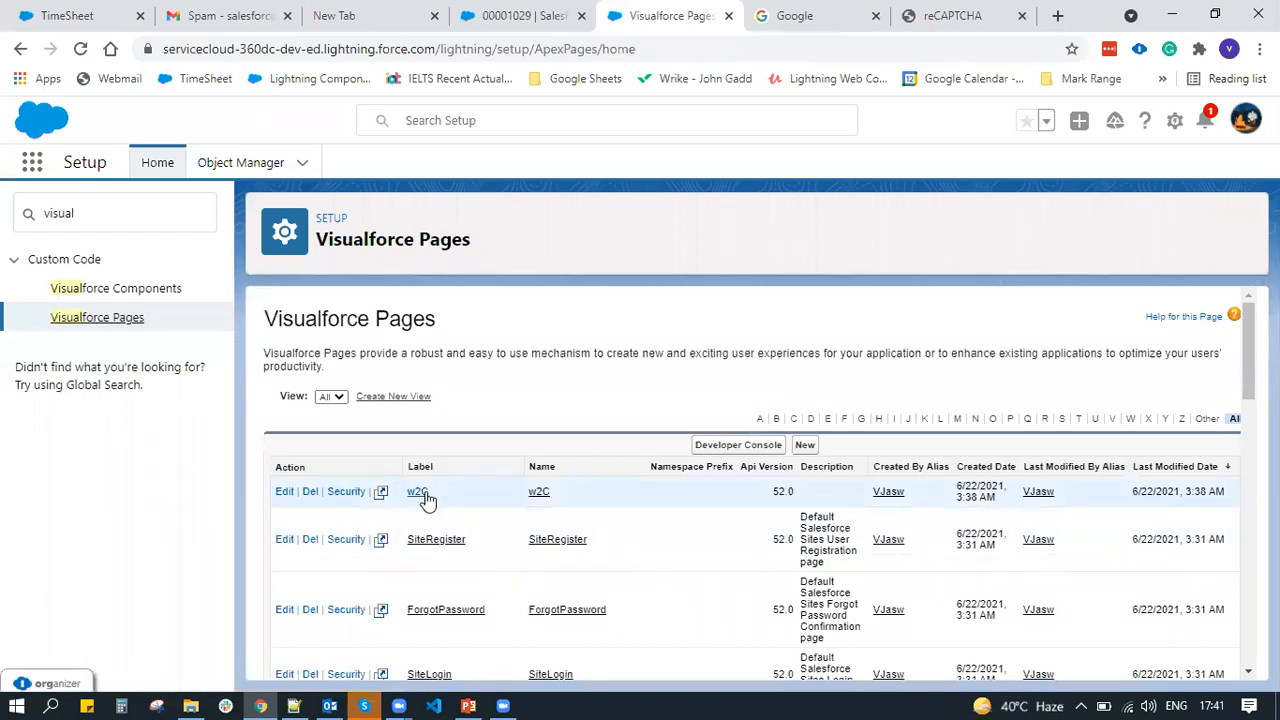
Start a new Visualforce page, then return to the Visualforce Pages list showing w2C
left_click(804, 445)
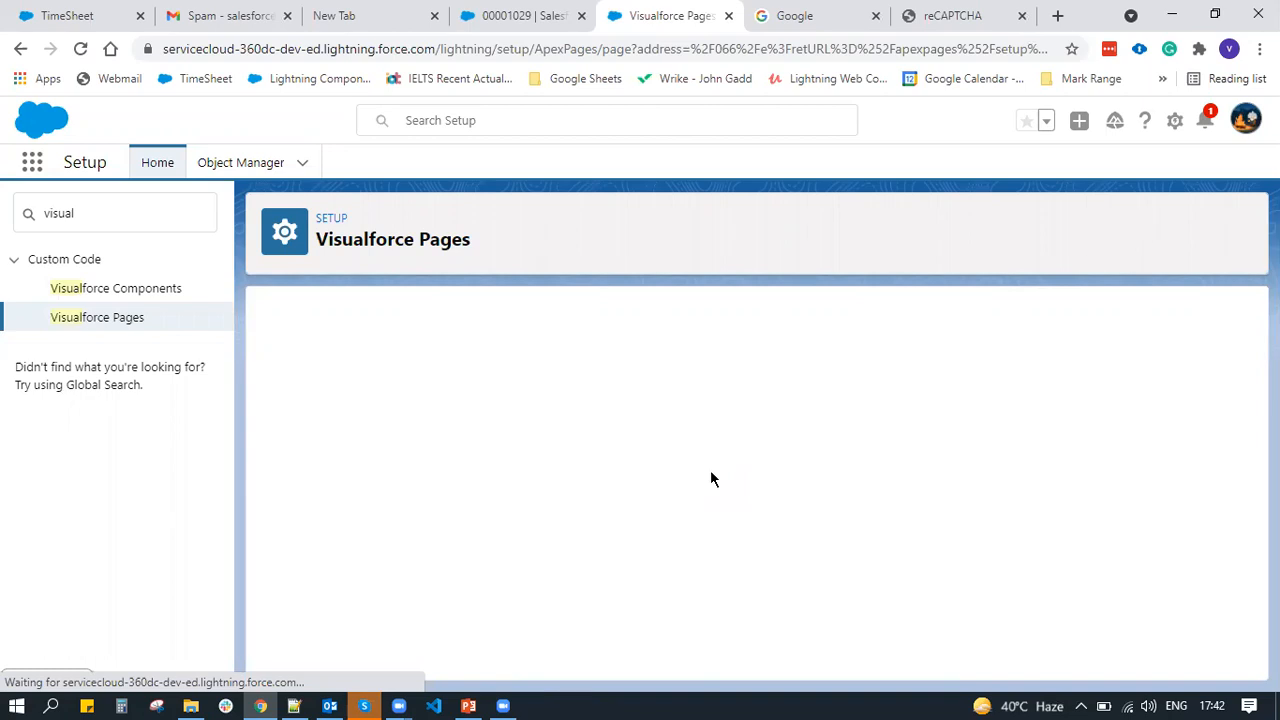
left_click(104, 320)
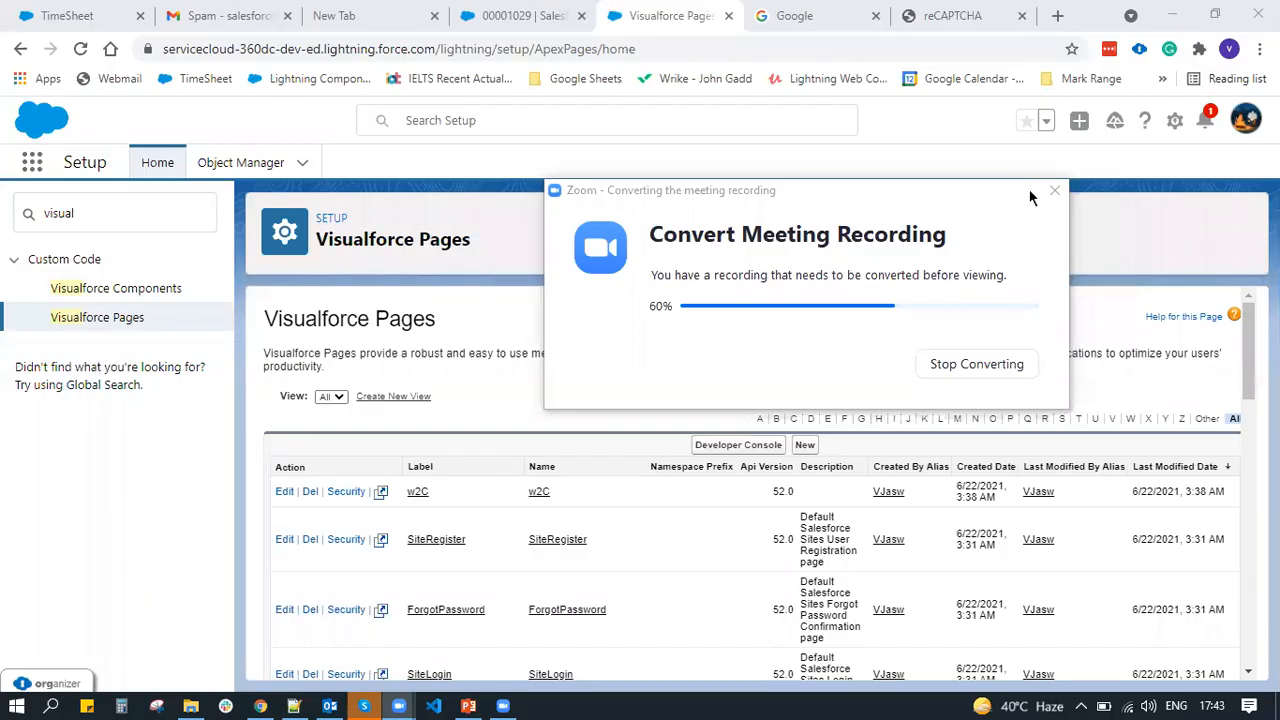
left_click(899, 318)
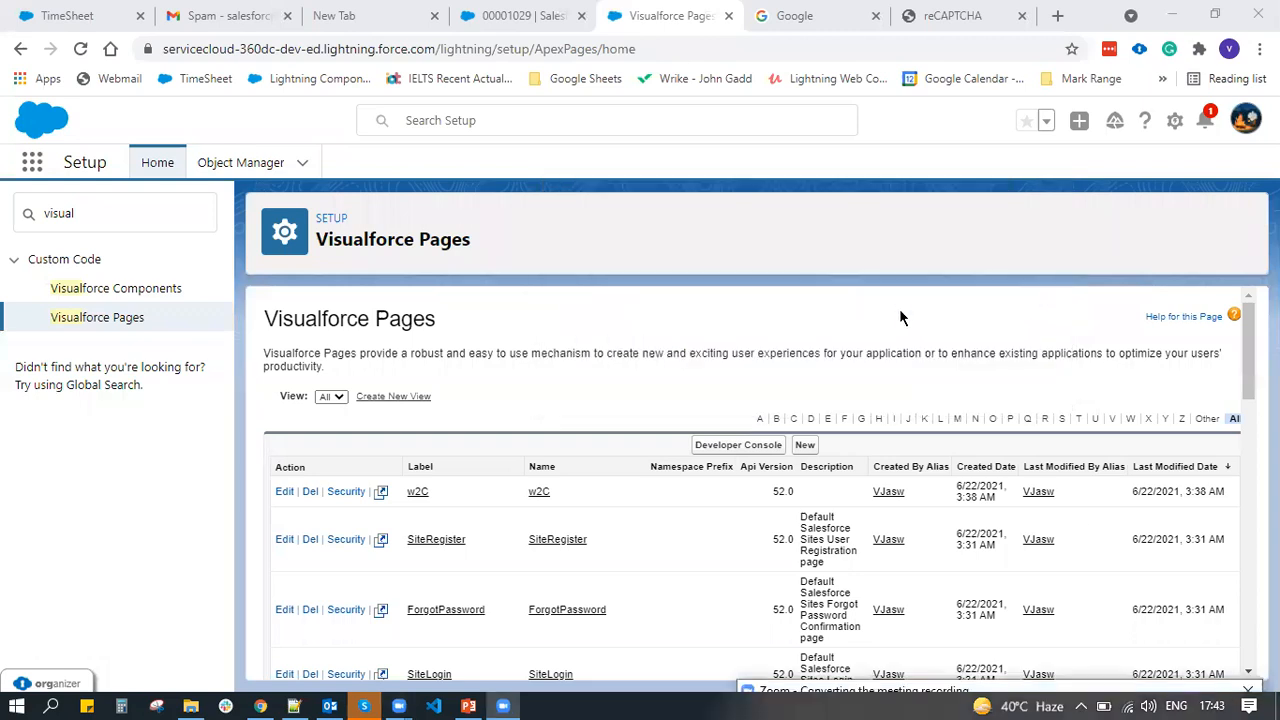
scroll(899, 318, "down", 2)
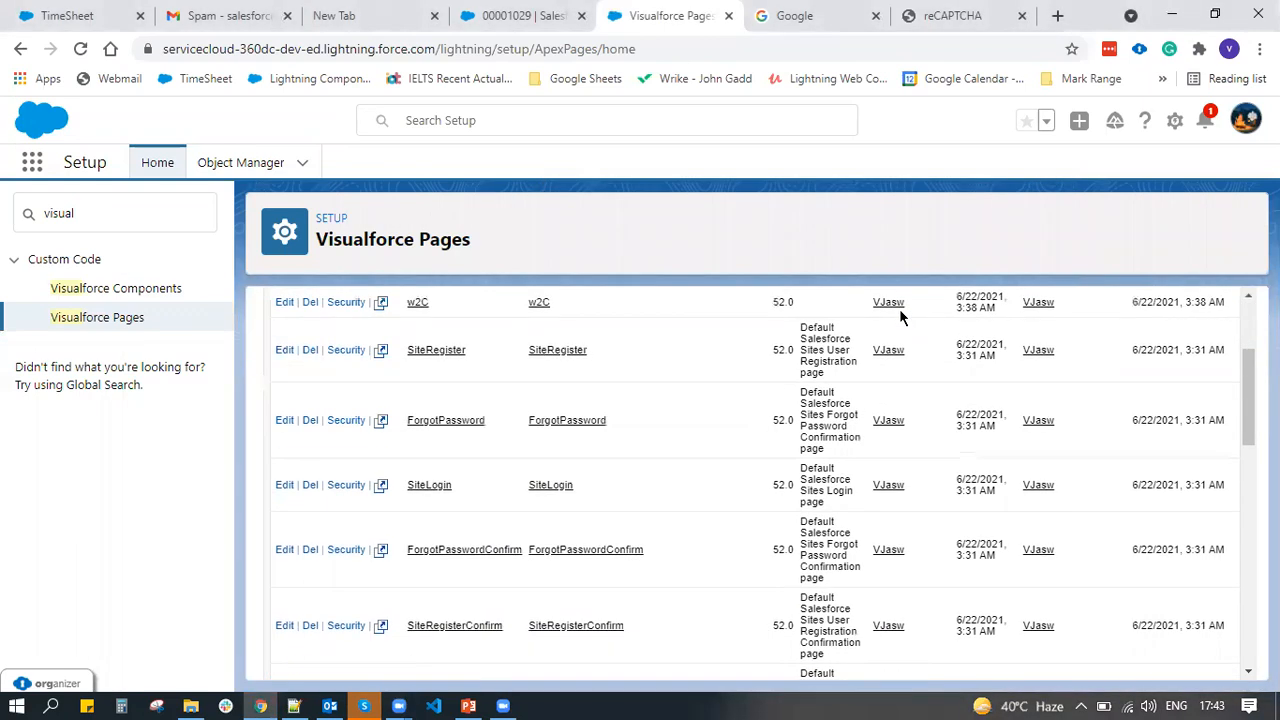
scroll(408, 486, "up", 2)
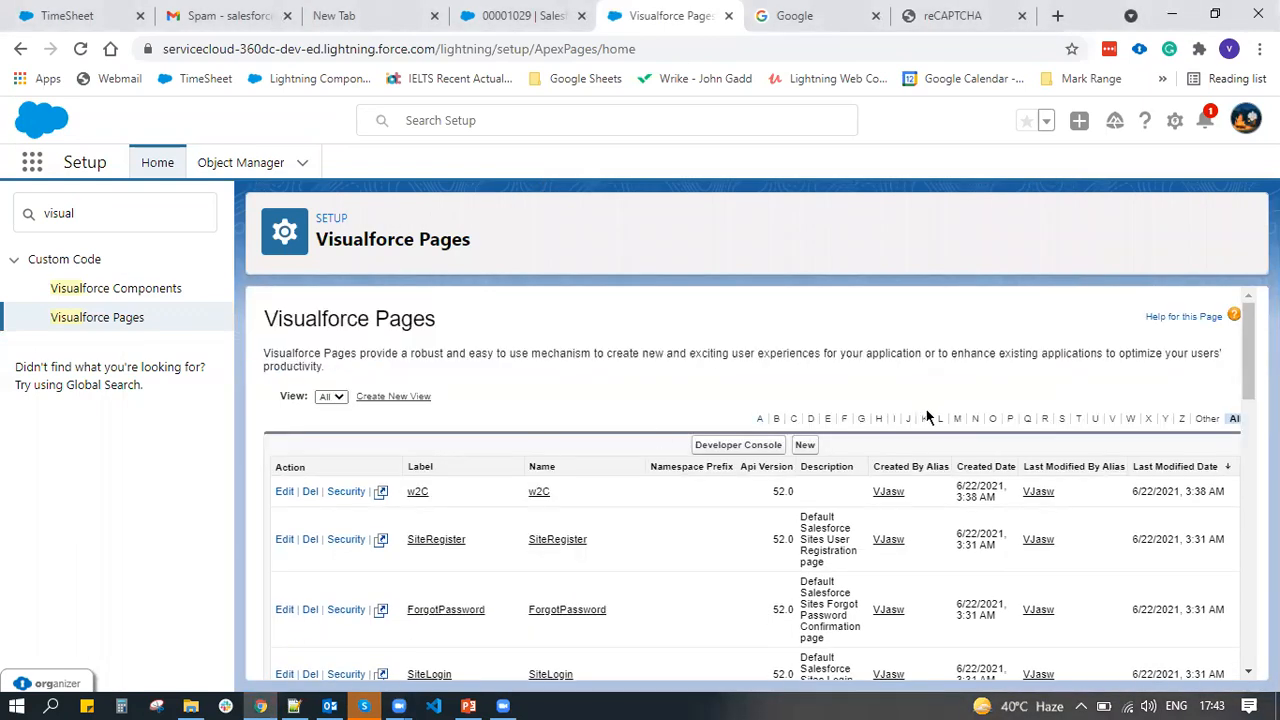
Create a new Visualforce page labelled 'Web to Case' with the name Web_to_Case
left_click(805, 446)
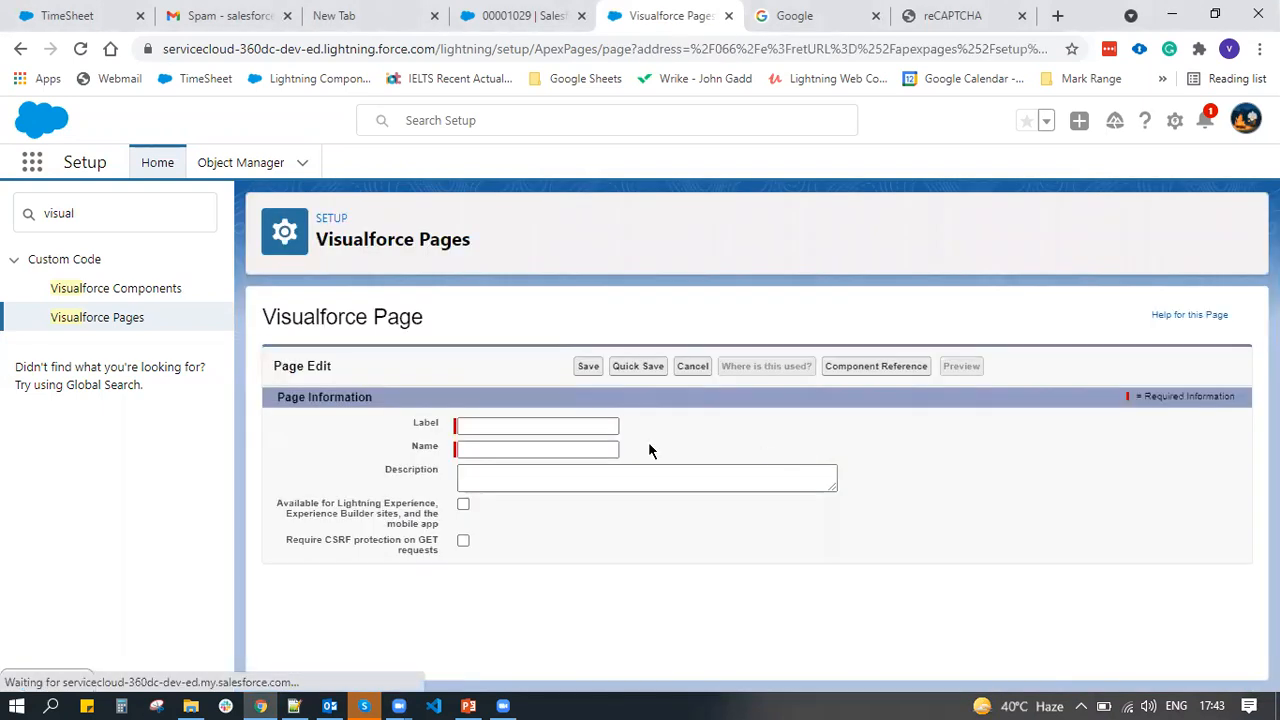
left_click(495, 426)
type("W")
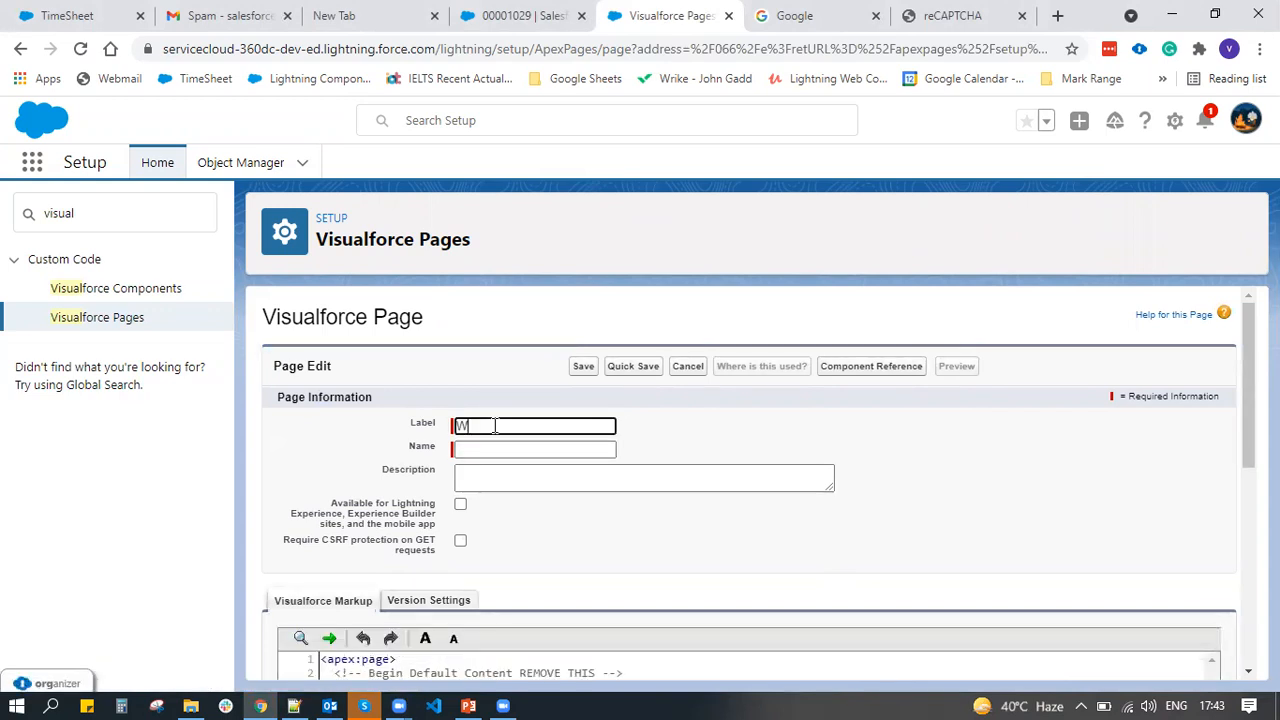
type("eb to Case")
key("Tab")
left_click(549, 505)
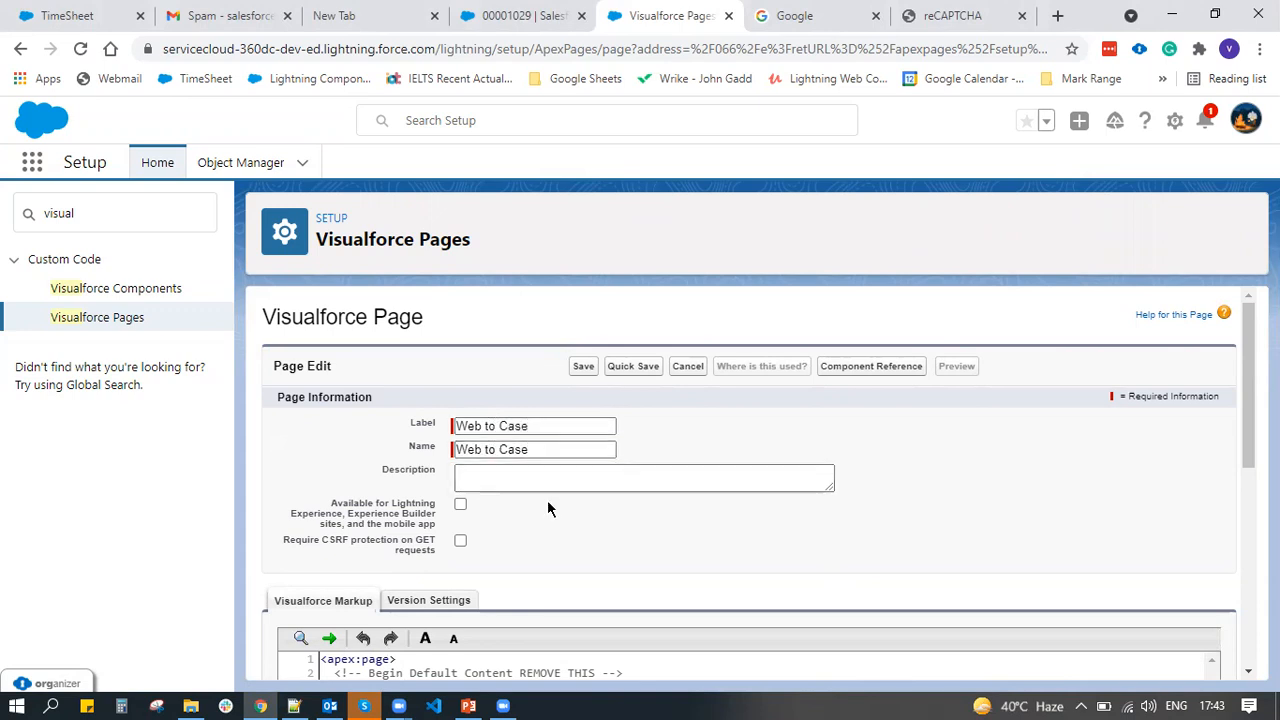
left_click(487, 450)
key("BackSpace")
type("_")
key("BackSpace")
type("_to_")
Replace the default markup with the pasted Web-to-Case form code and Quick Save
scroll(521, 542, "down", 3)
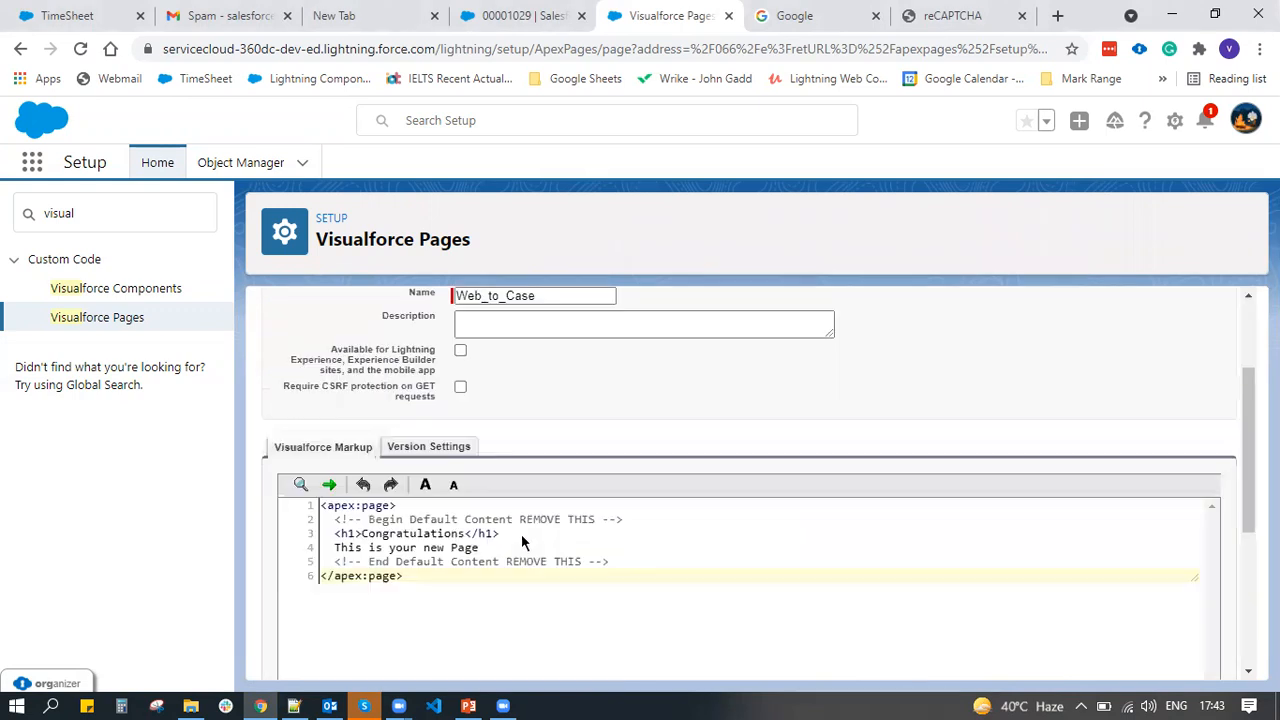
left_click_drag(333, 375, 633, 420)
key("ctrl+v")
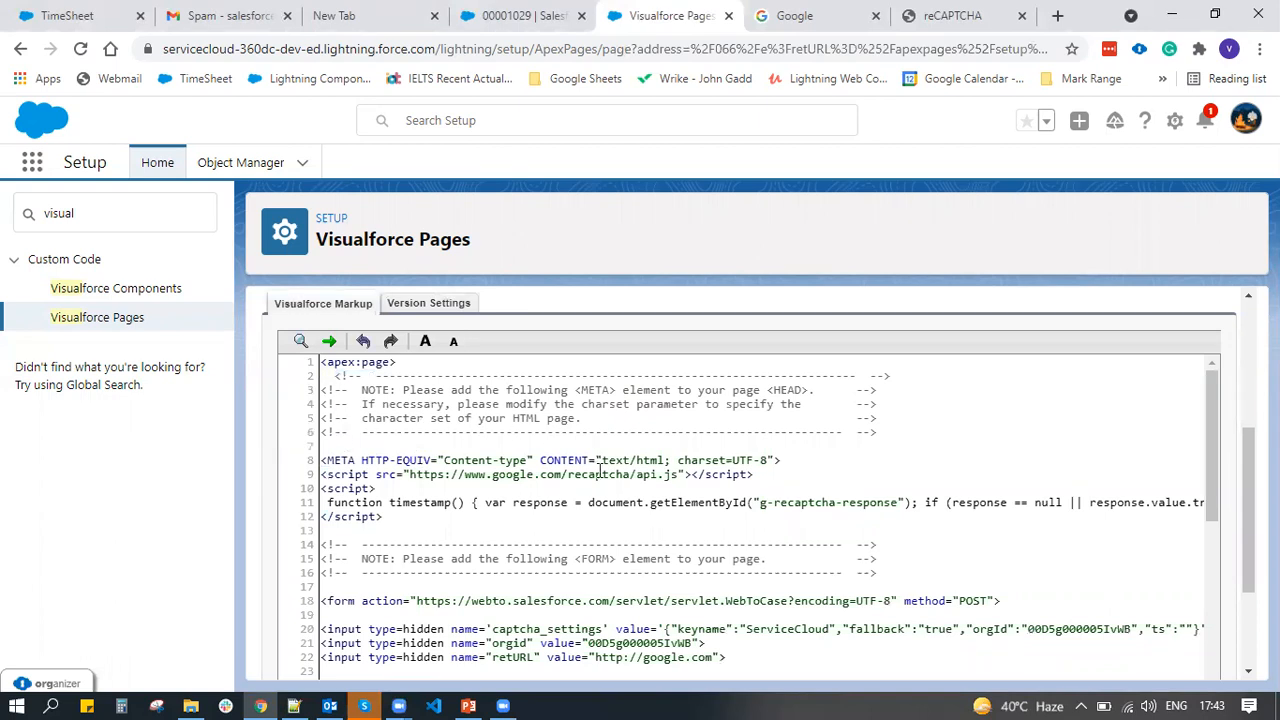
scroll(600, 470, "up", 3)
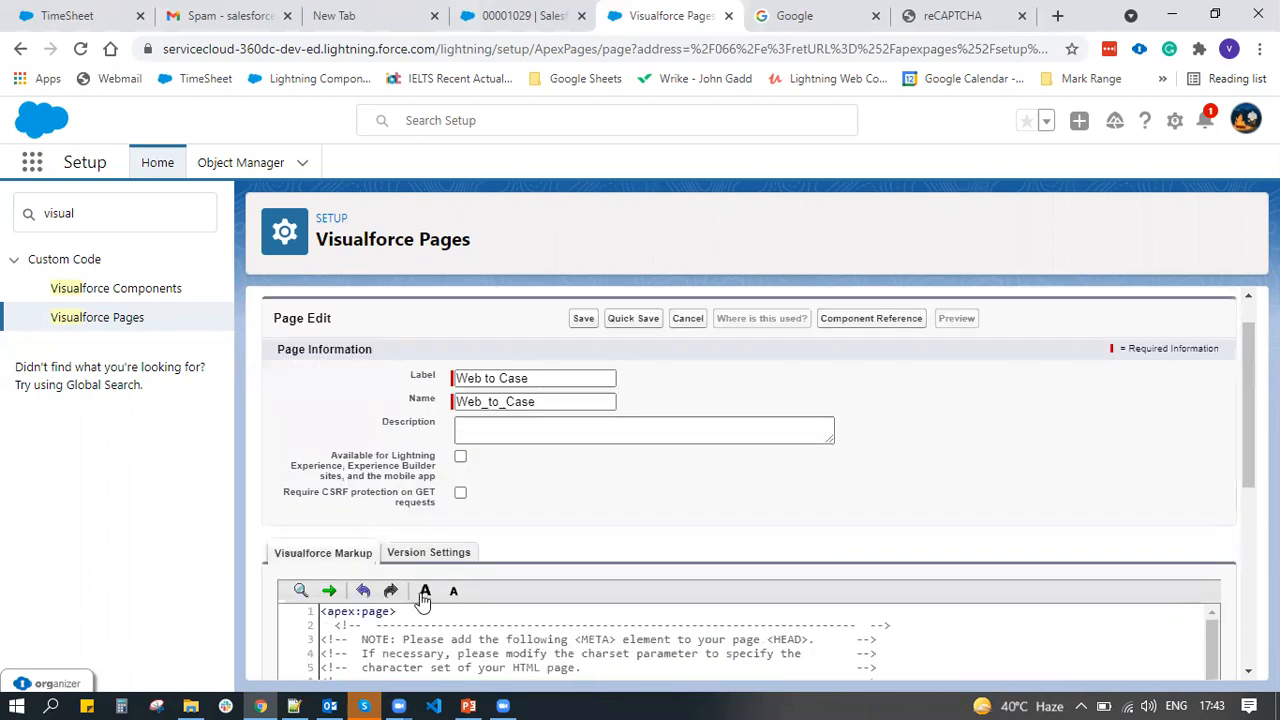
left_click(624, 321)
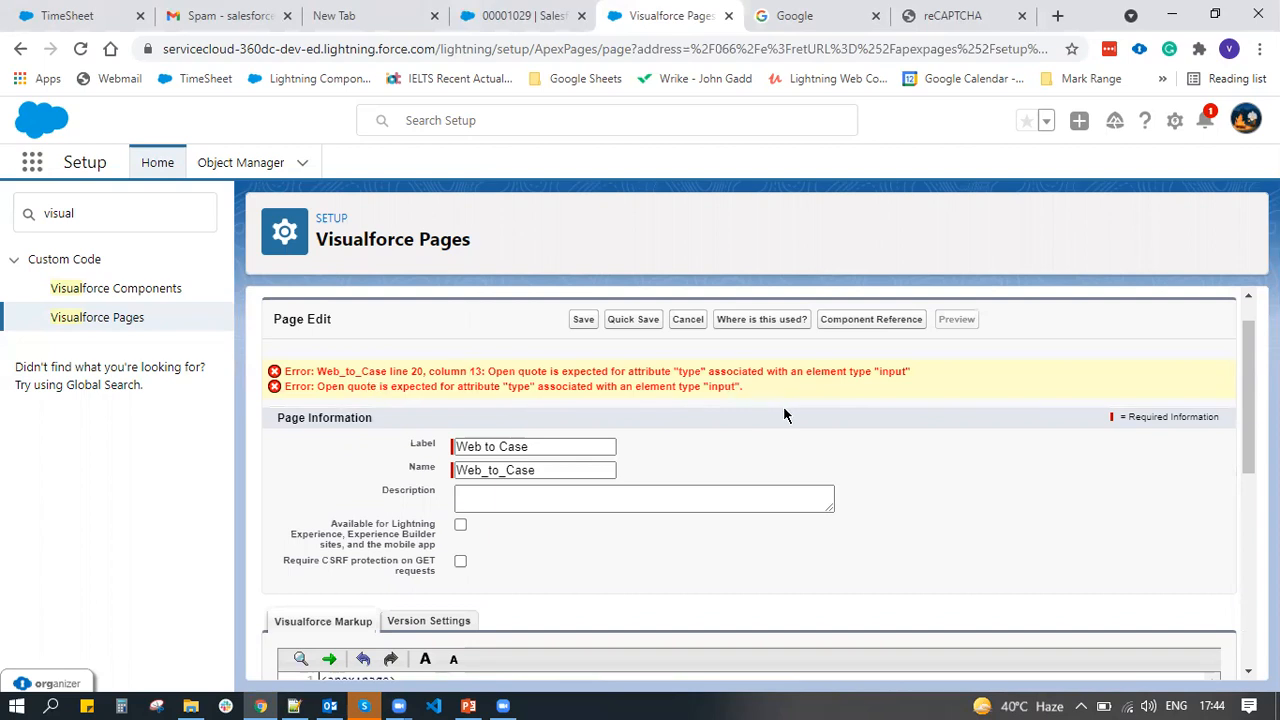
Quote the hidden type values on lines 20–22 and close the retURL input with "/>
scroll(785, 415, "down", 5)
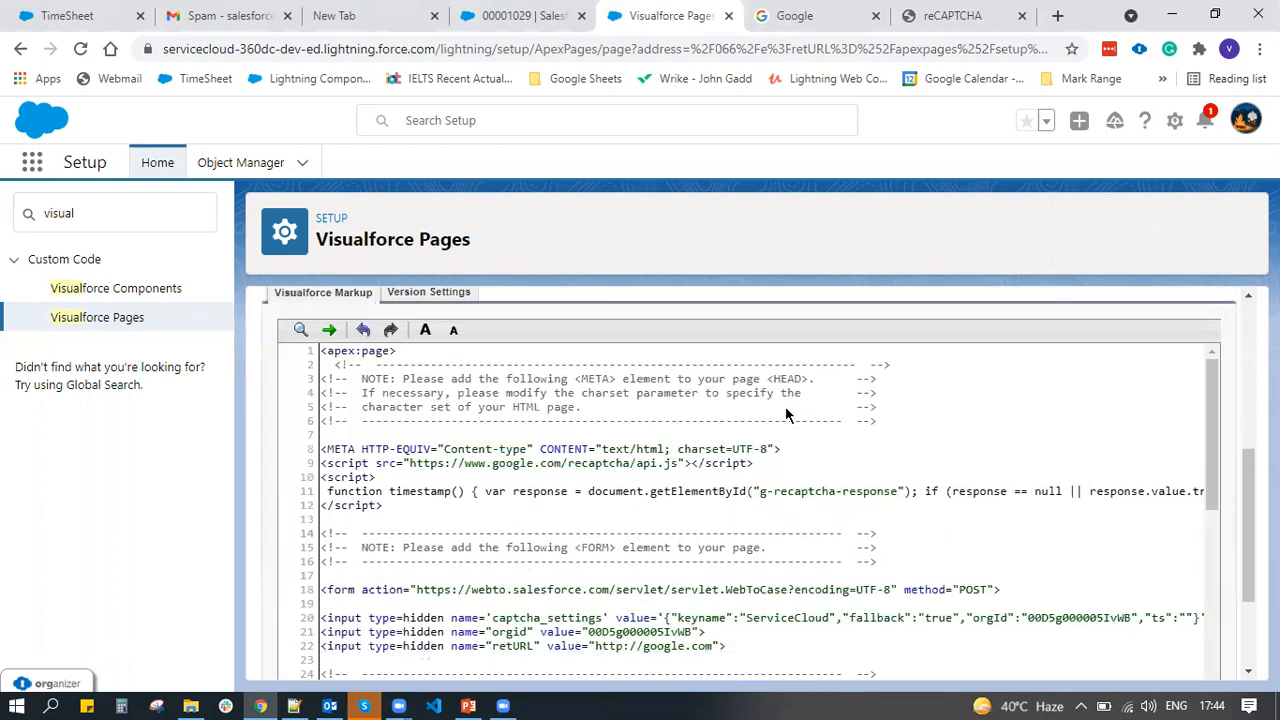
scroll(476, 532, "down", 3)
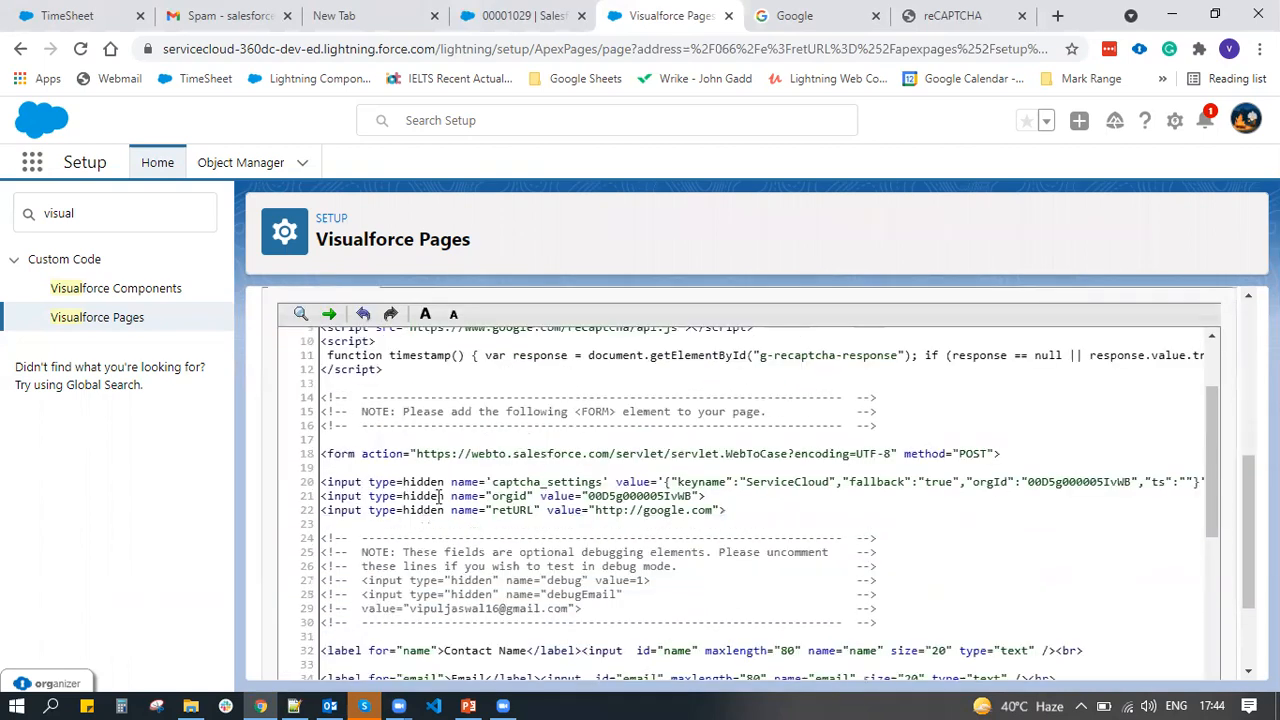
left_click(402, 481)
type("\"")
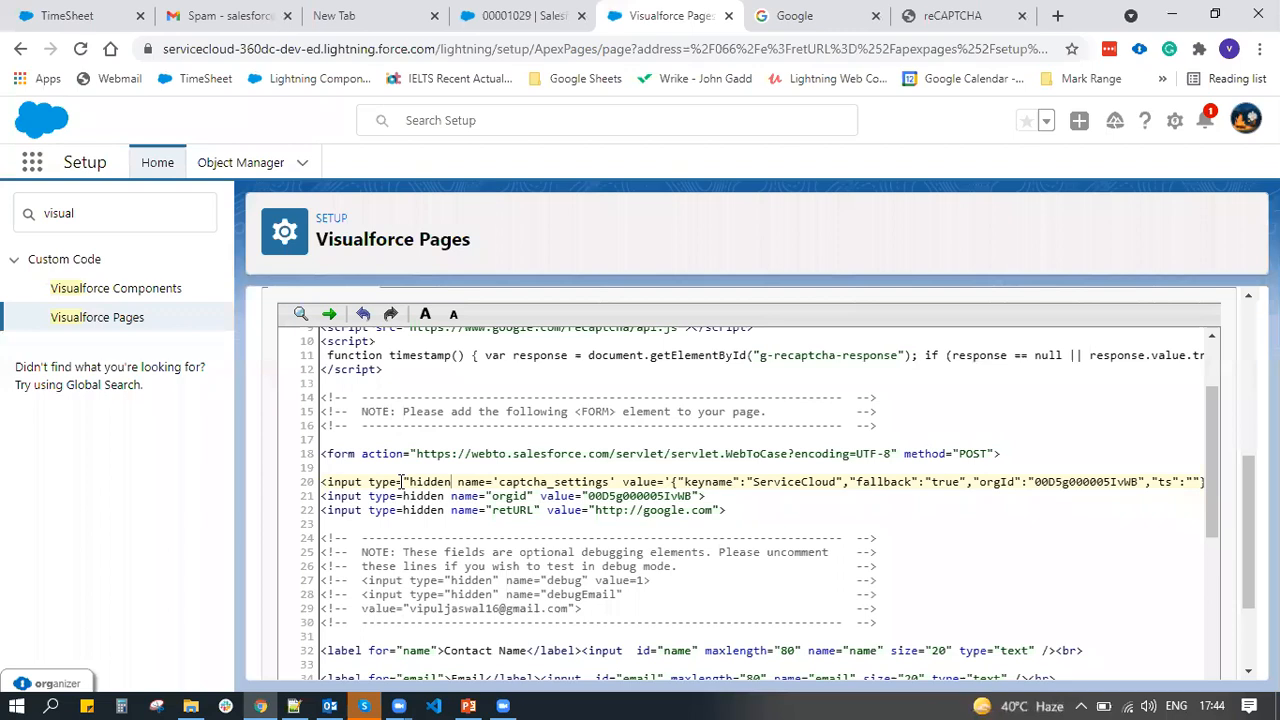
type("\"")
key("Down")
key("Left")
key("Left")
type("\"")
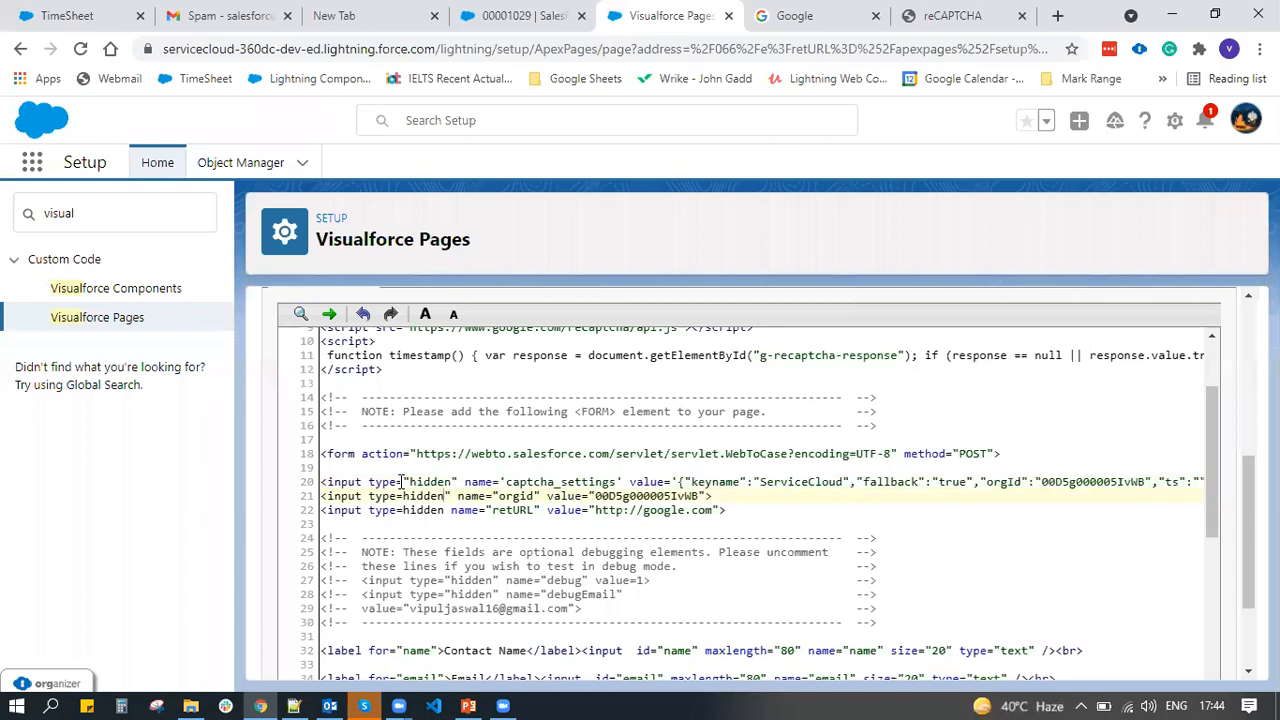
key("Left")
key("Left")
key("Left")
key("Left")
key("Left")
key("Left")
type("\"")
key("Down")
key("Left")
type("\"")
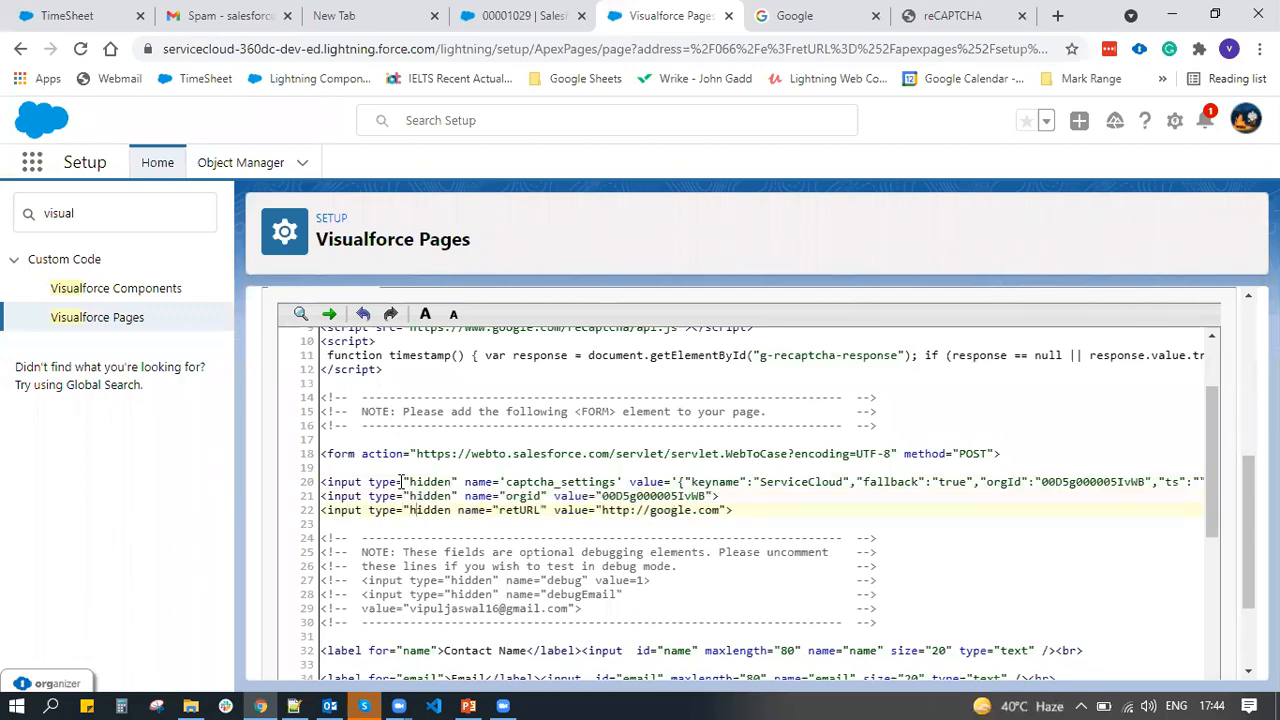
key("Right")
key("Right")
key("Right")
key("Right")
key("Right")
key("Right")
type("\"")
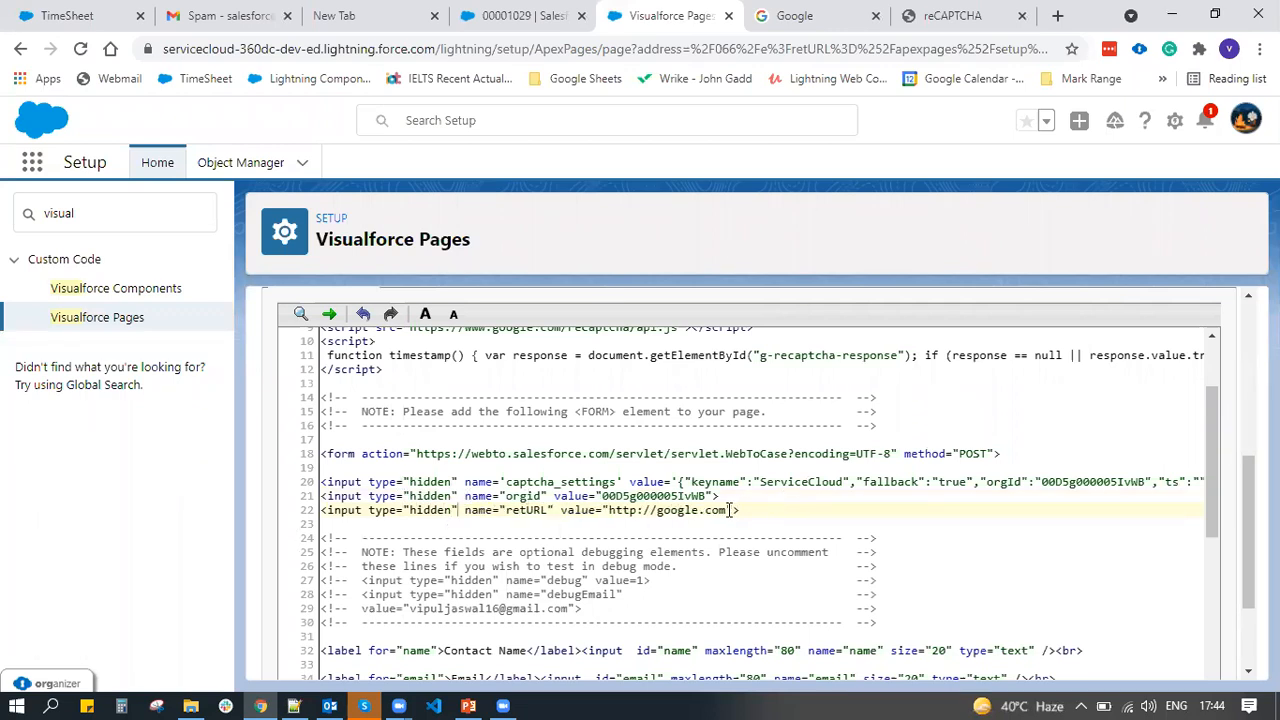
type("/>")
Self-close the br tags on lines 32, 34, 36, 38 and 40 as <br/>
left_click(718, 496)
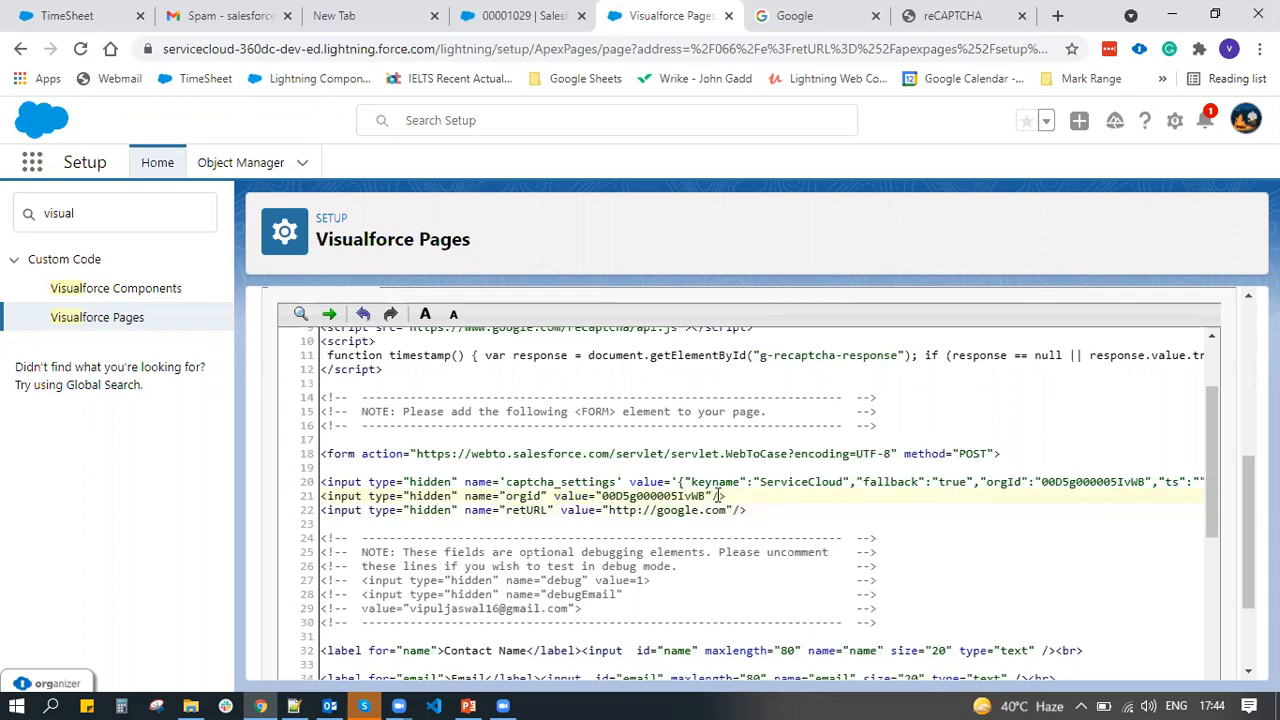
scroll(998, 551, "right", 10)
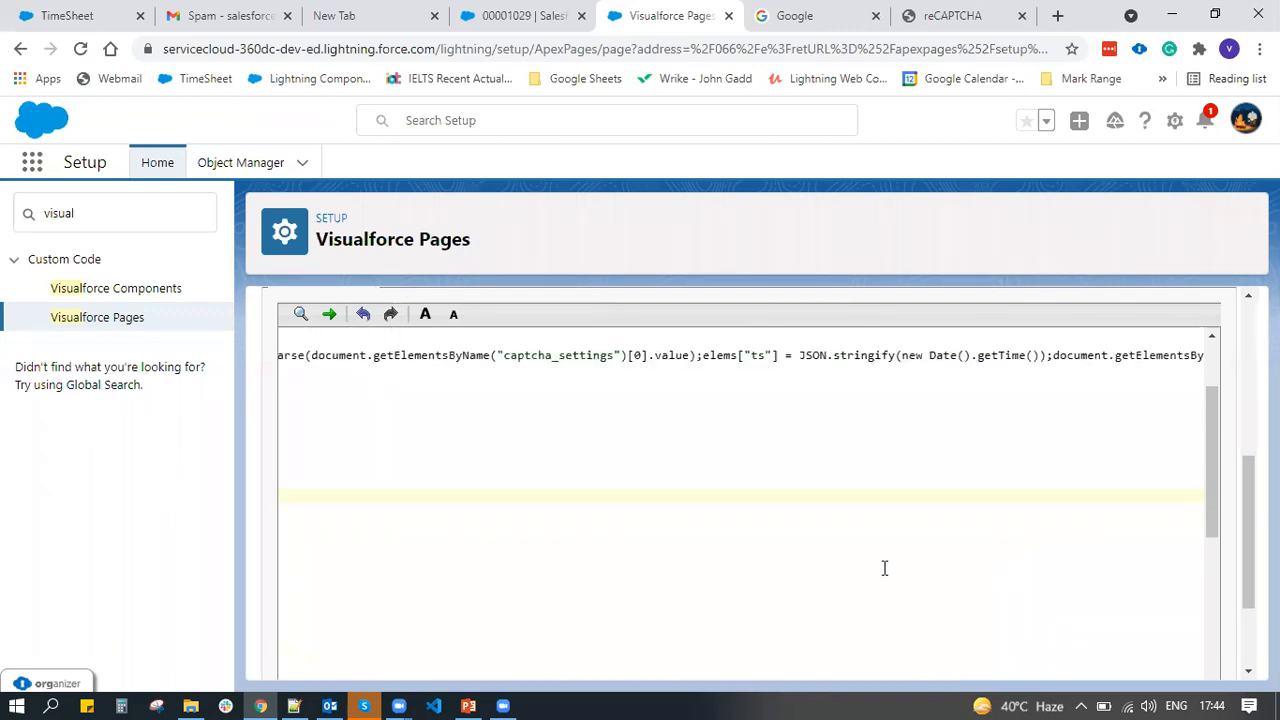
left_click(657, 481)
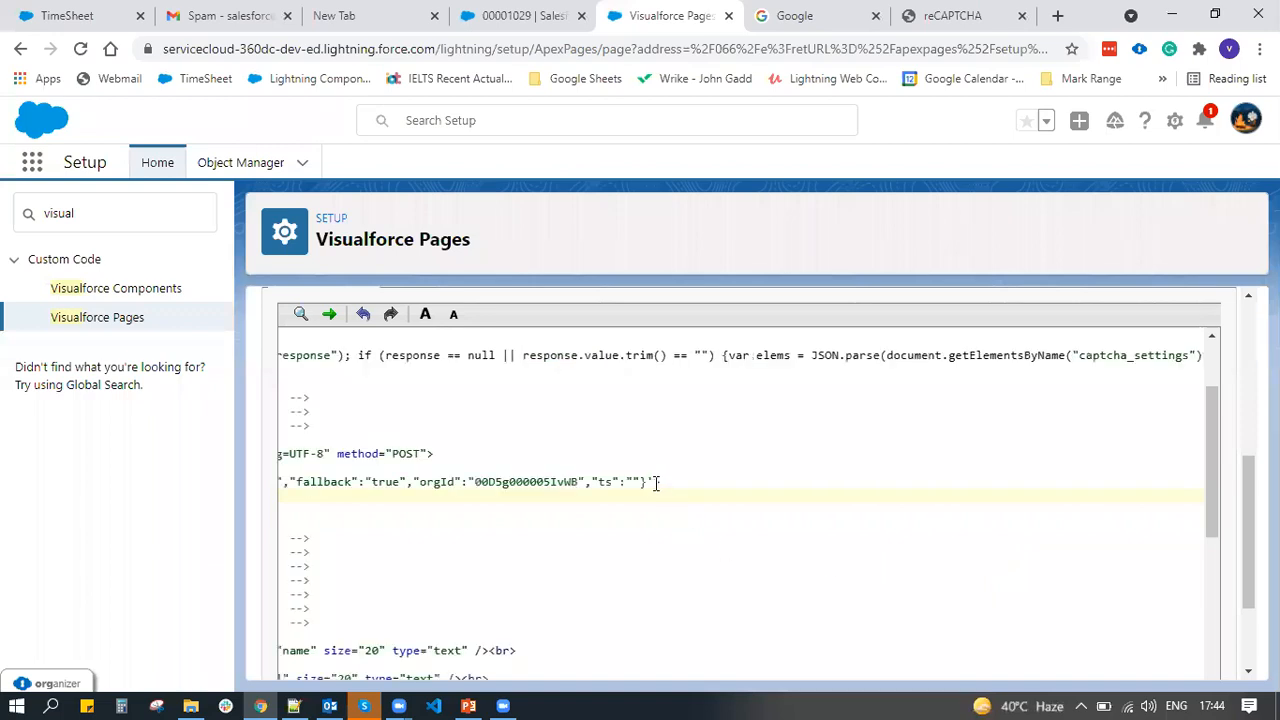
scroll(655, 481, "left", 10)
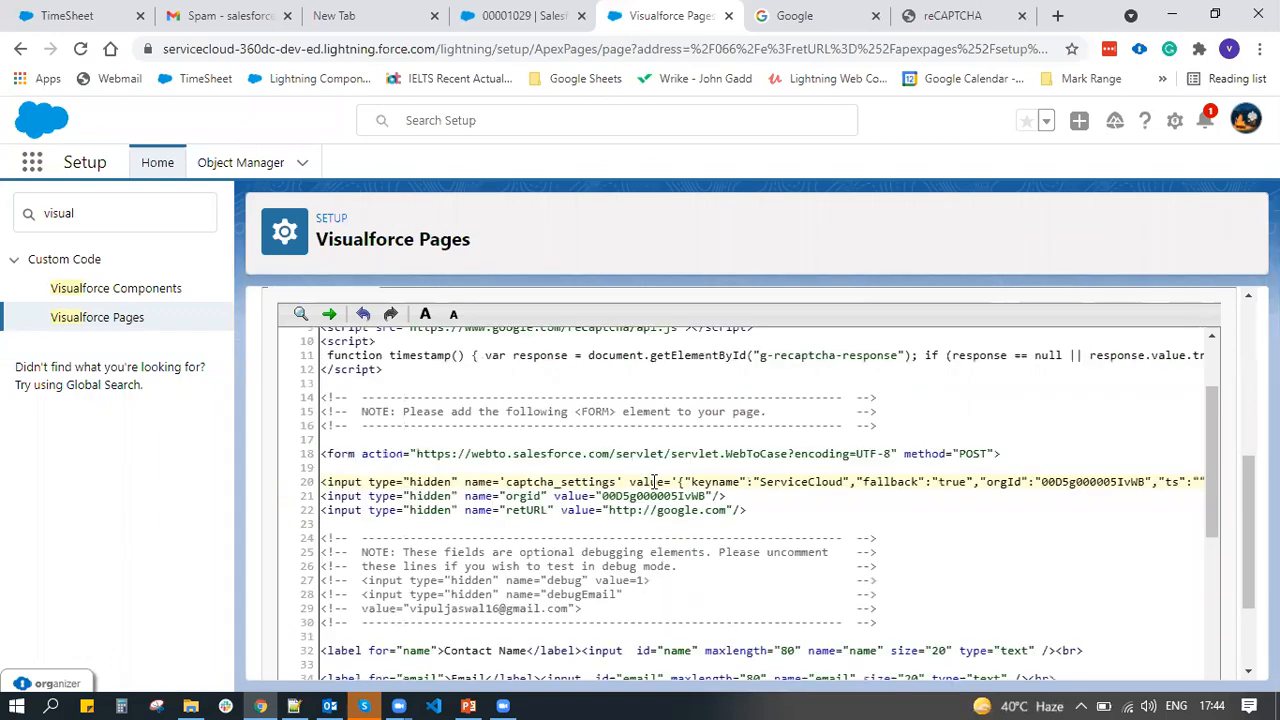
scroll(655, 481, "down", 8)
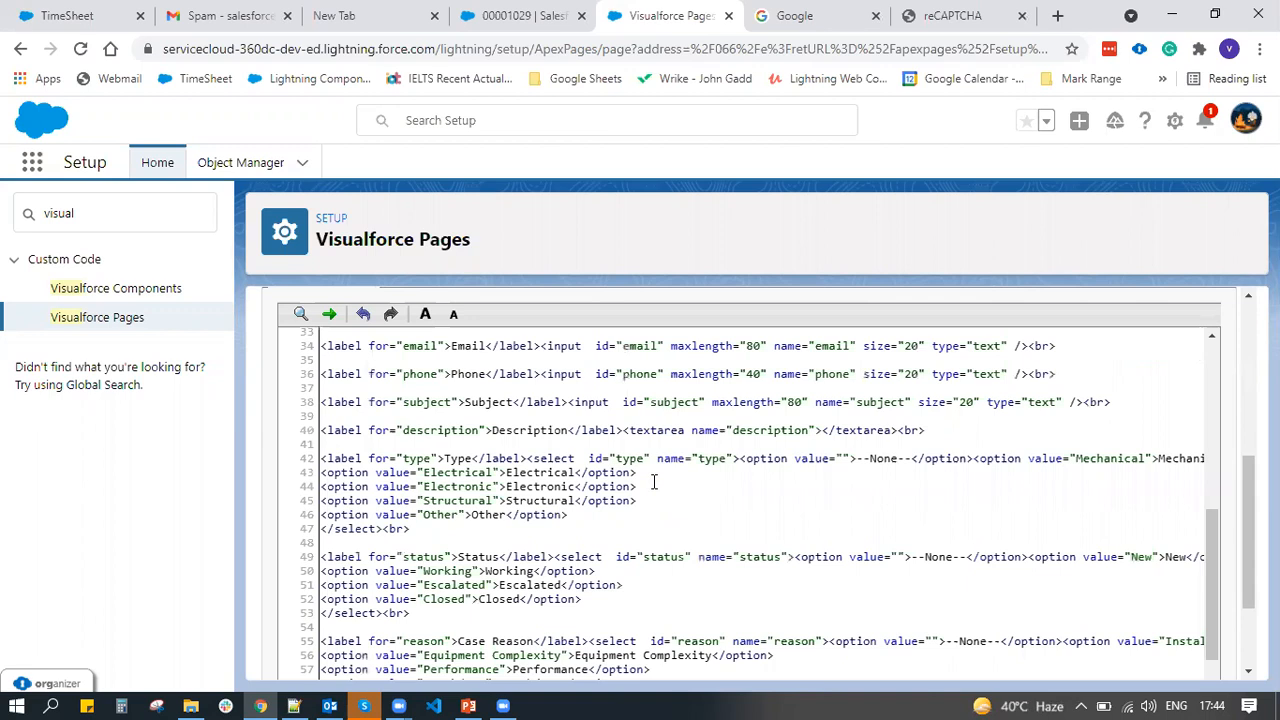
scroll(1063, 366, "up", 2)
left_click(1077, 410)
type("/")
left_click(1048, 438)
type("/")
left_click(1048, 466)
type("/")
left_click(1110, 494)
type("/")
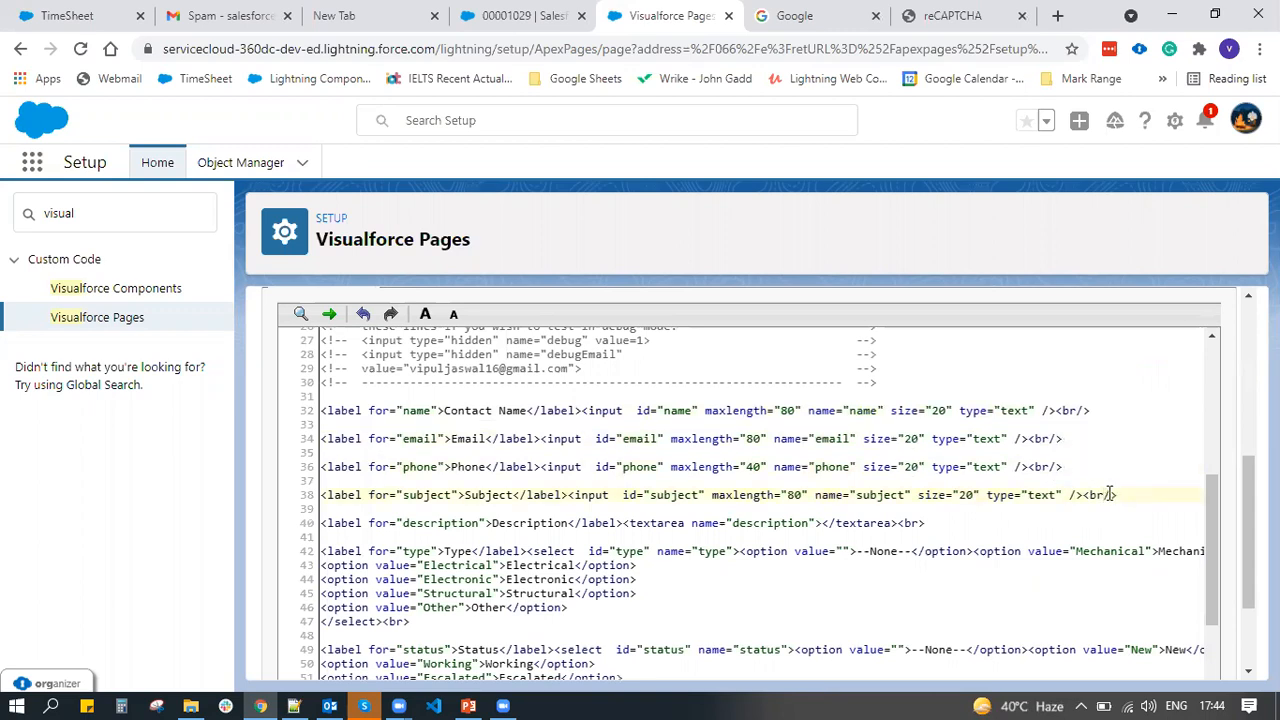
left_click(914, 516)
type("/")
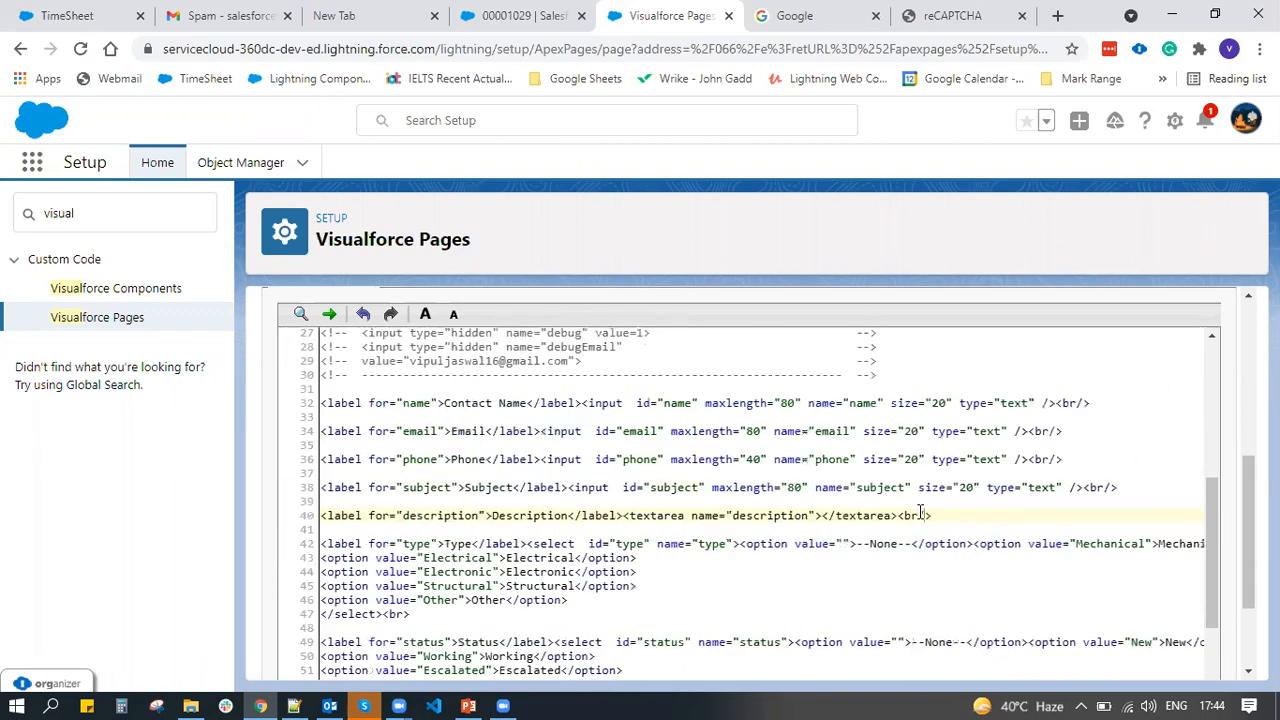
Self-close the br tags on lines 62, 53 and 47 and the submit input, then save
scroll(920, 513, "down", 3)
scroll(920, 511, "right", 5)
scroll(920, 511, "left", 5)
scroll(920, 511, "down", 1)
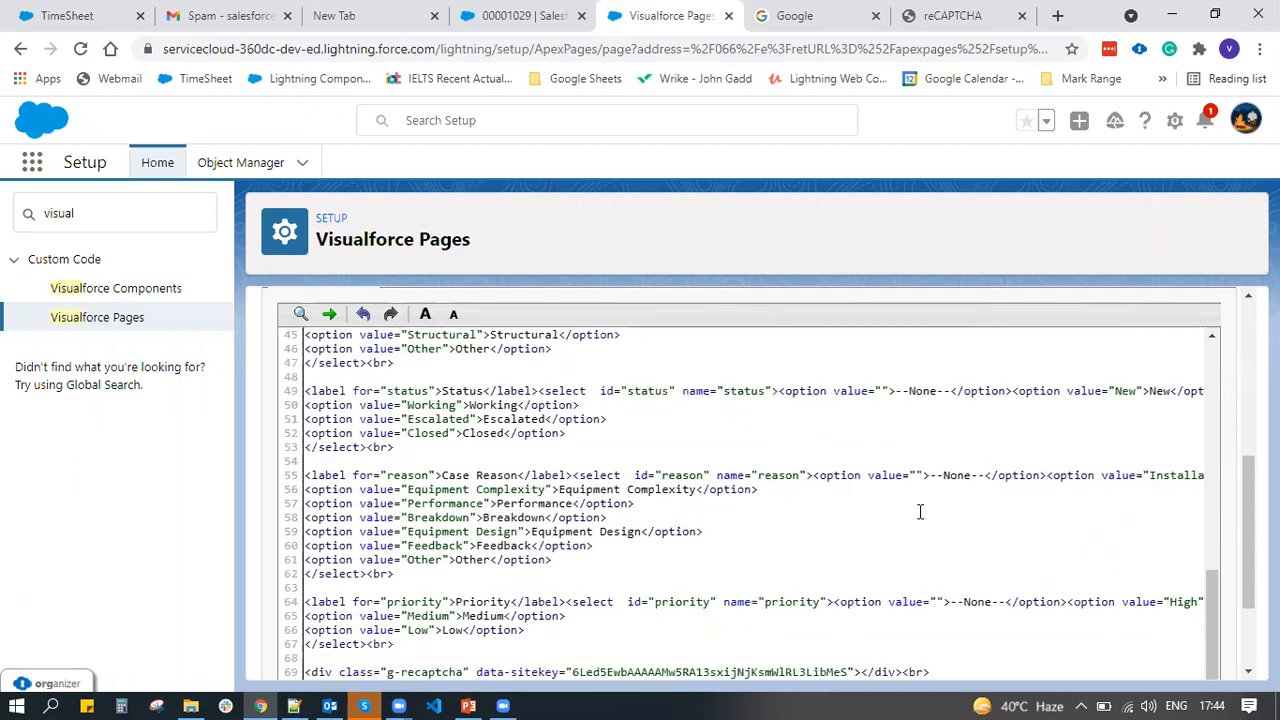
scroll(920, 511, "down", 3)
scroll(920, 511, "right", 5)
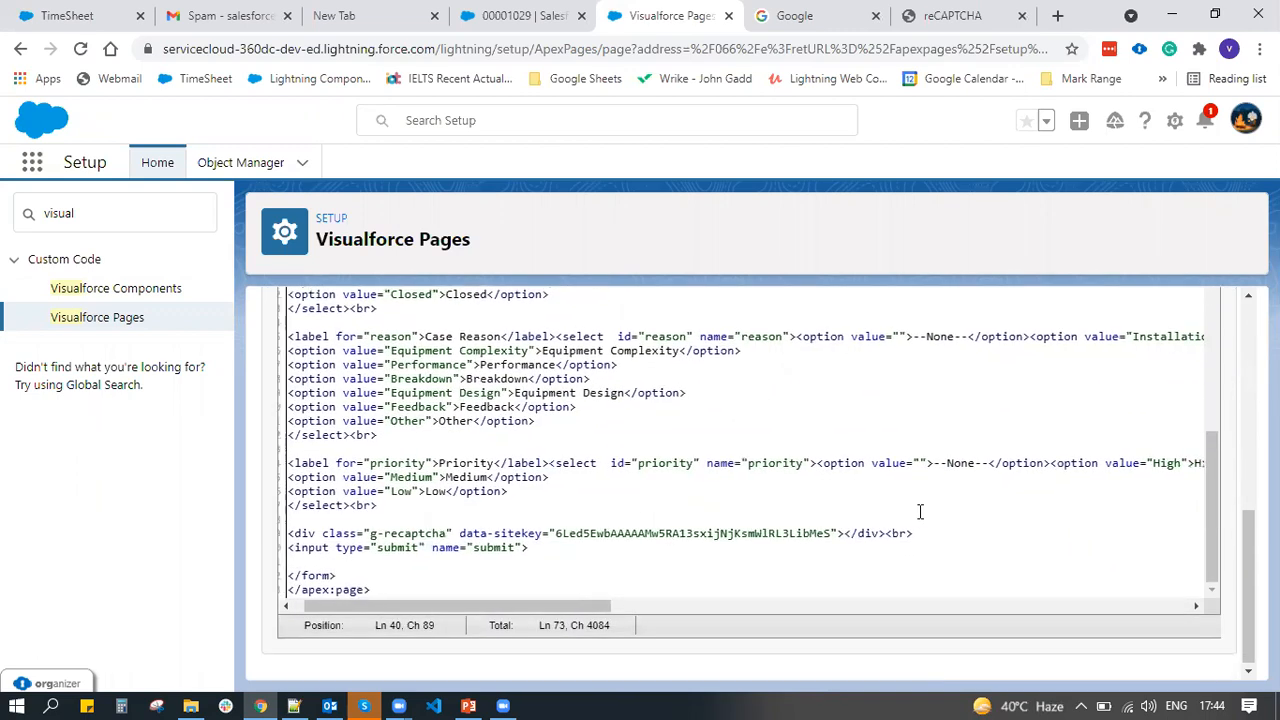
scroll(920, 511, "left", 5)
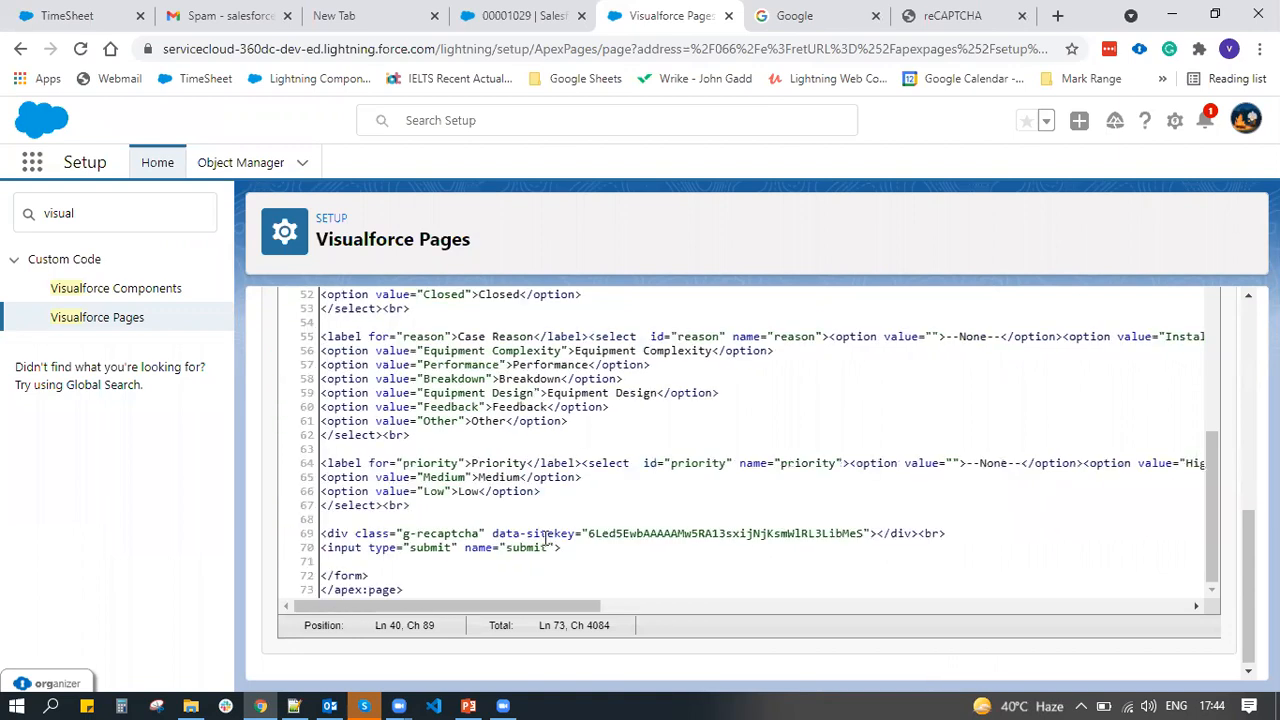
left_click(405, 435)
type("/")
scroll(397, 360, "up", 1)
left_click(405, 356)
type("/")
scroll(405, 356, "up", 3)
left_click(405, 428)
type("/")
scroll(404, 428, "up", 1)
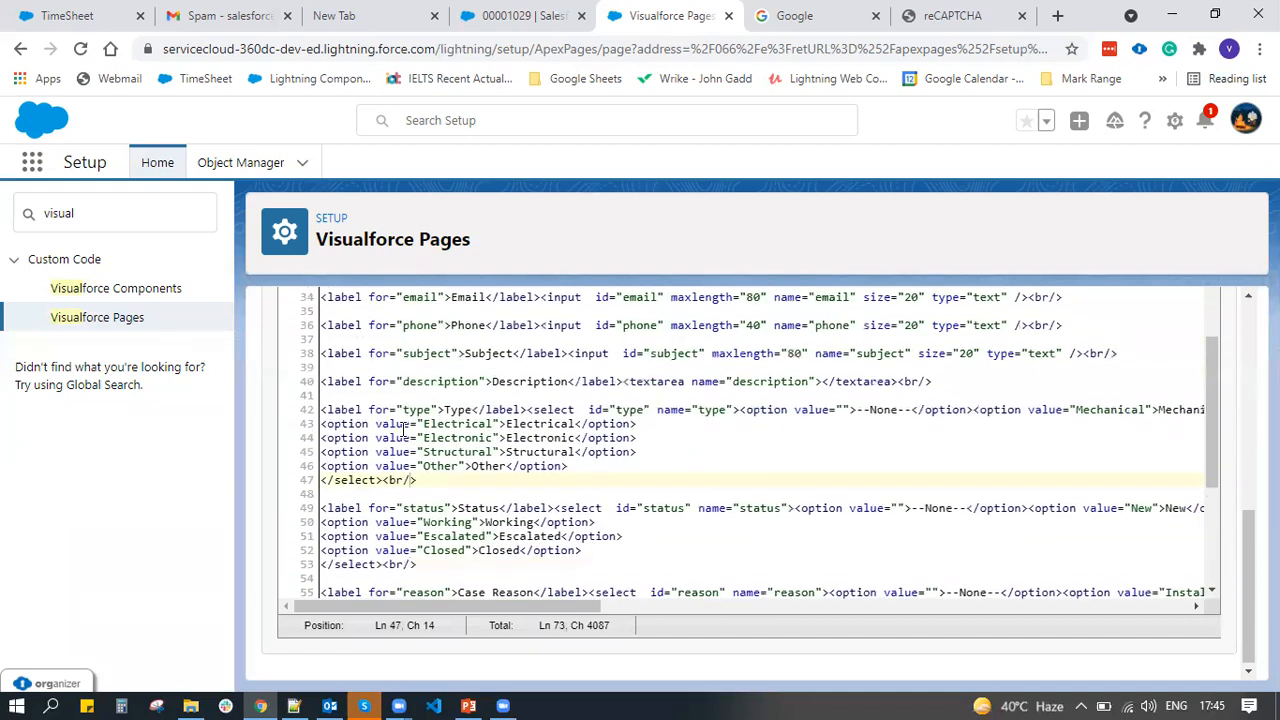
scroll(405, 428, "down", 5)
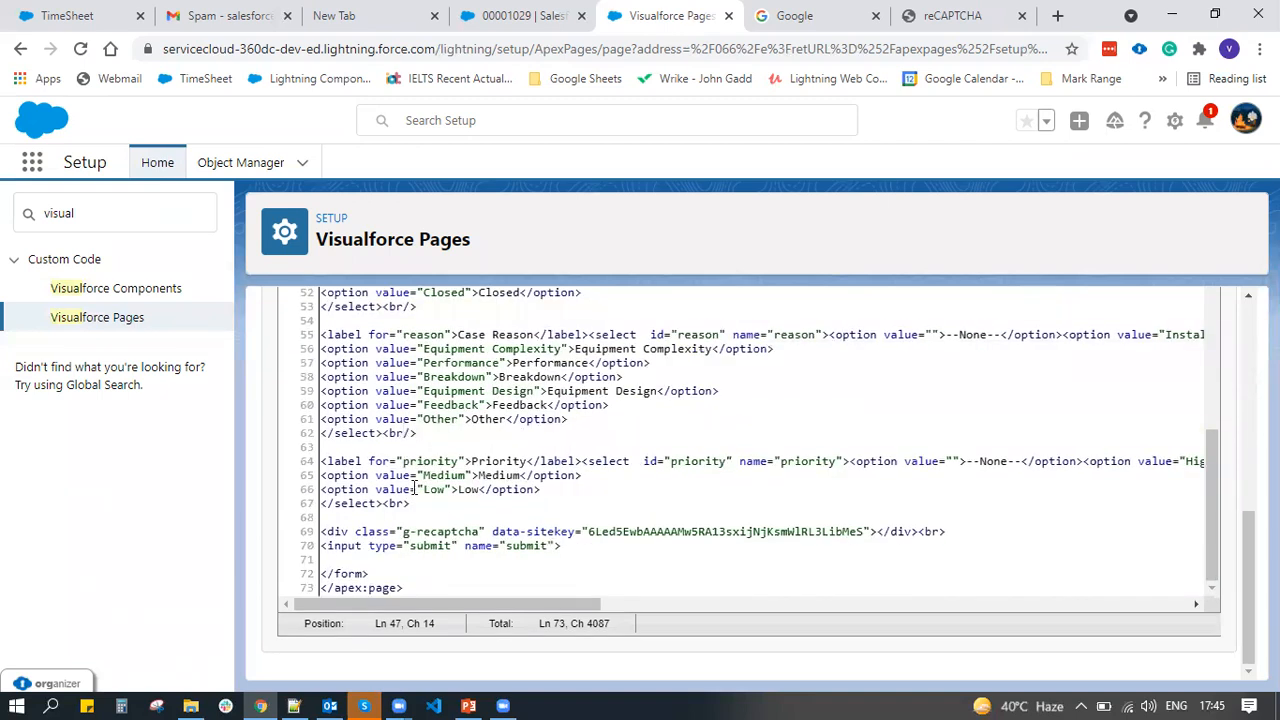
type("/")
left_click(554, 546)
type("/")
key("ctrl+s")
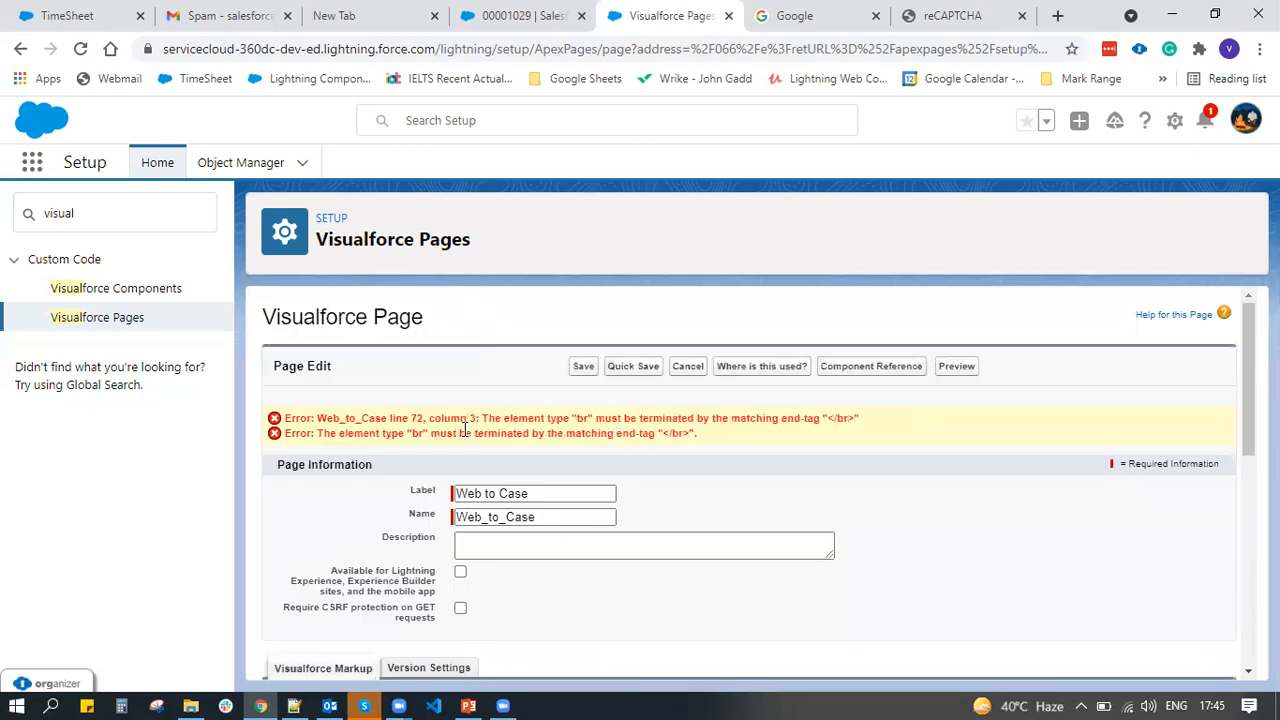
Fix the br after the reCAPTCHA div on line 69 and self-close the META tag
scroll(461, 442, "down", 5)
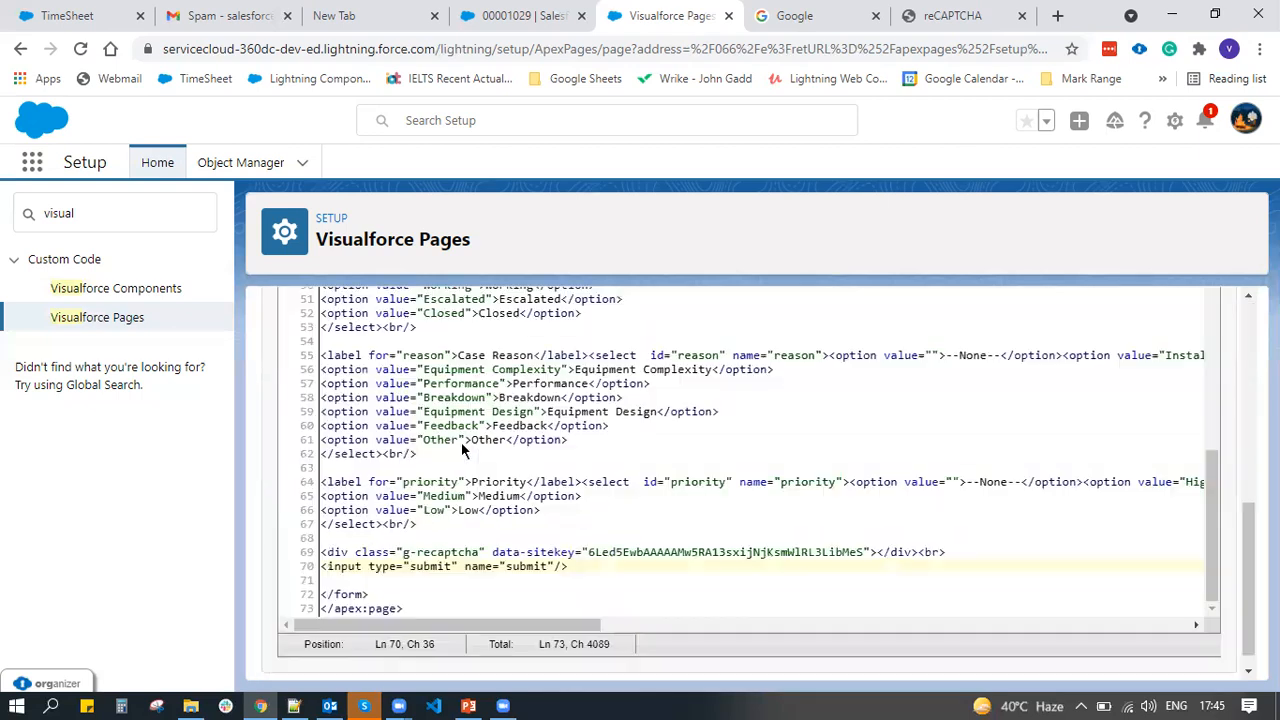
scroll(461, 442, "down", 1)
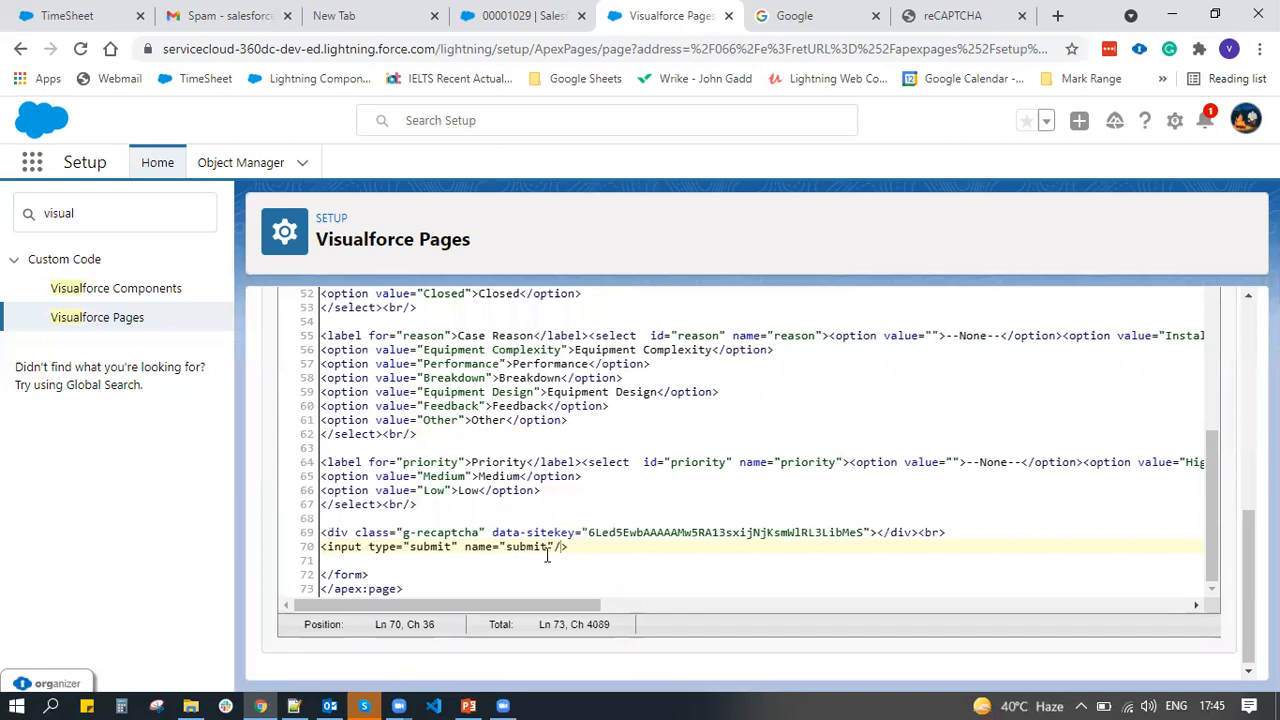
left_click(943, 533)
type(">")
scroll(719, 658, "up", 6)
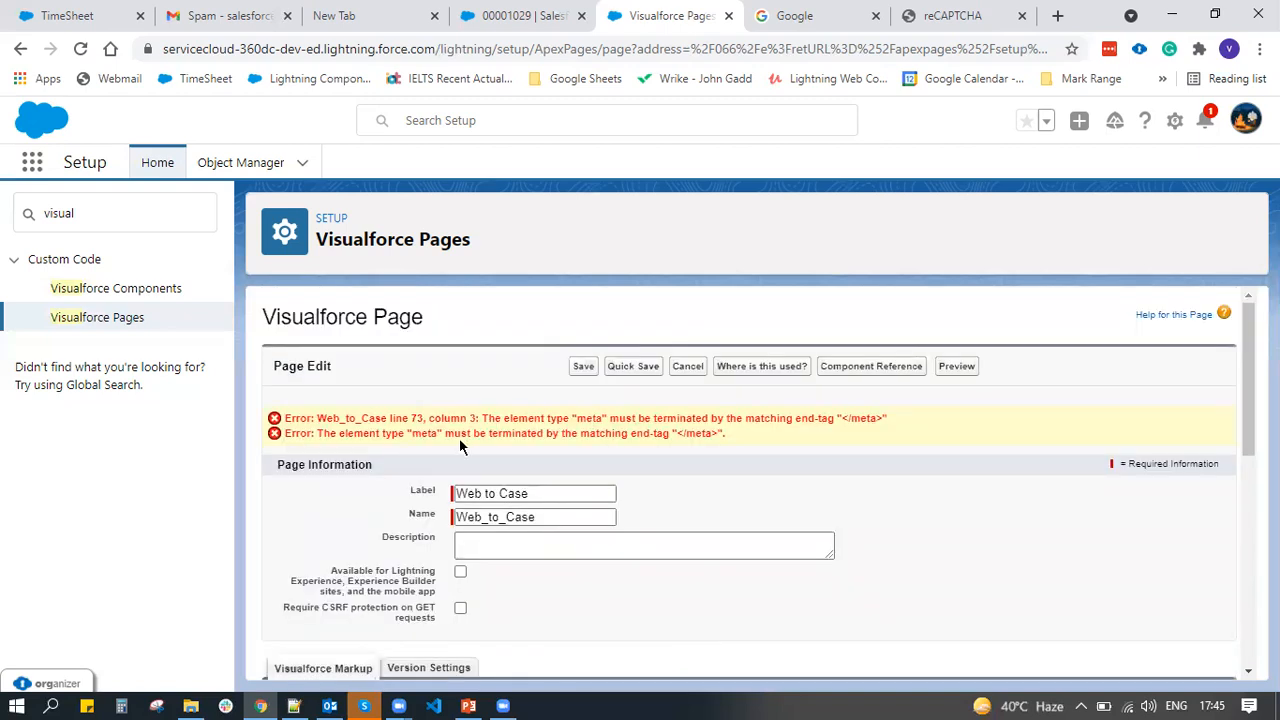
scroll(637, 438, "down", 6)
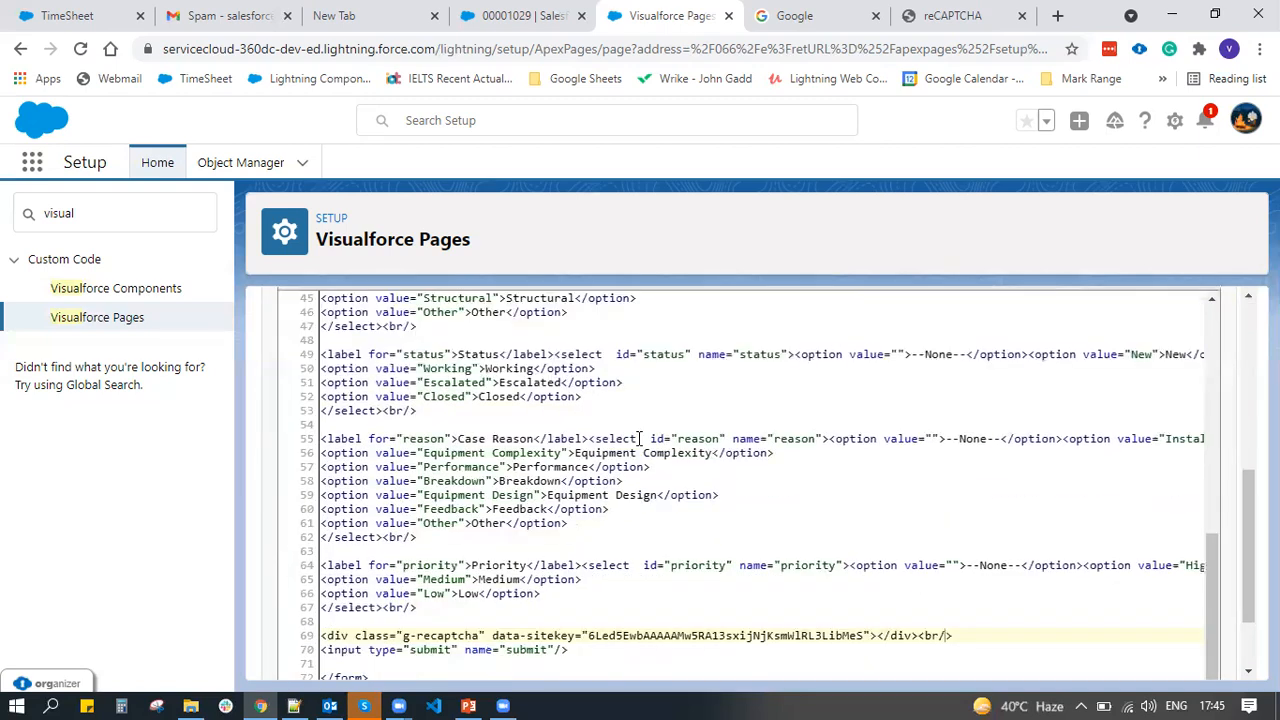
scroll(640, 438, "up", 15)
type("/html; charset=UTF-8\"/>")
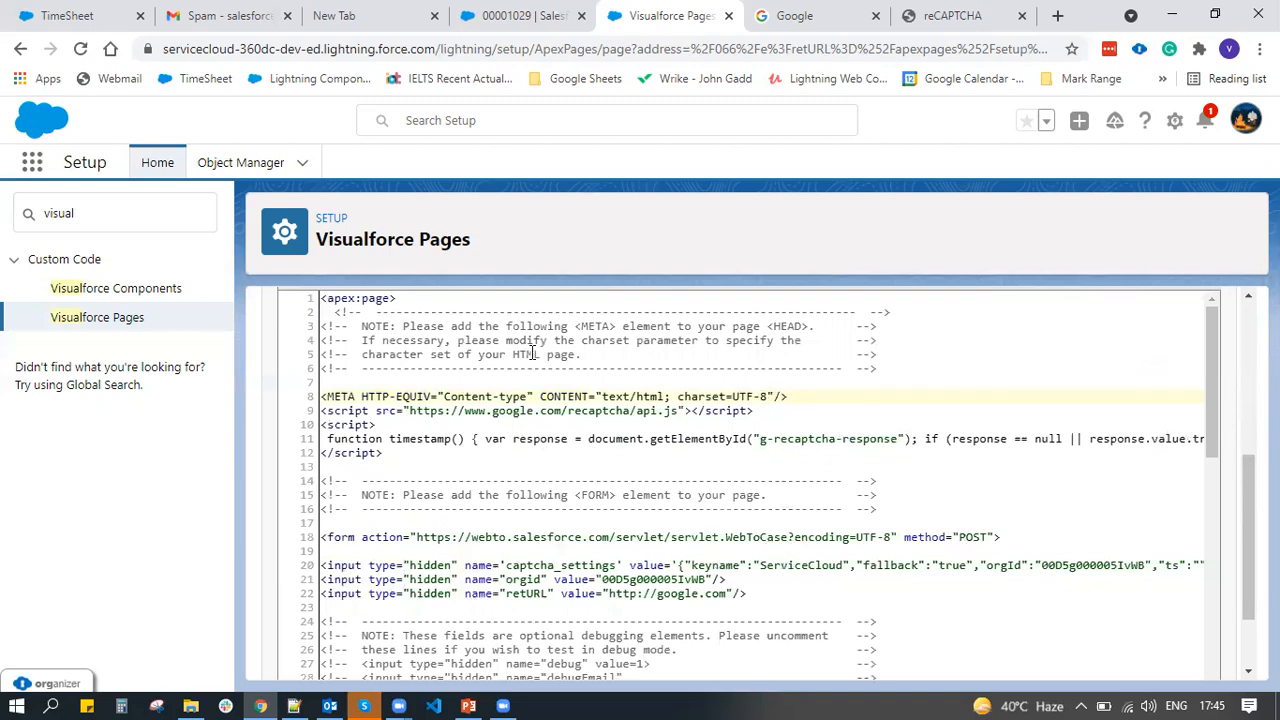
Quick Save and then Save the Web to Case page without errors
scroll(531, 354, "up", 5)
scroll(637, 560, "down", 4)
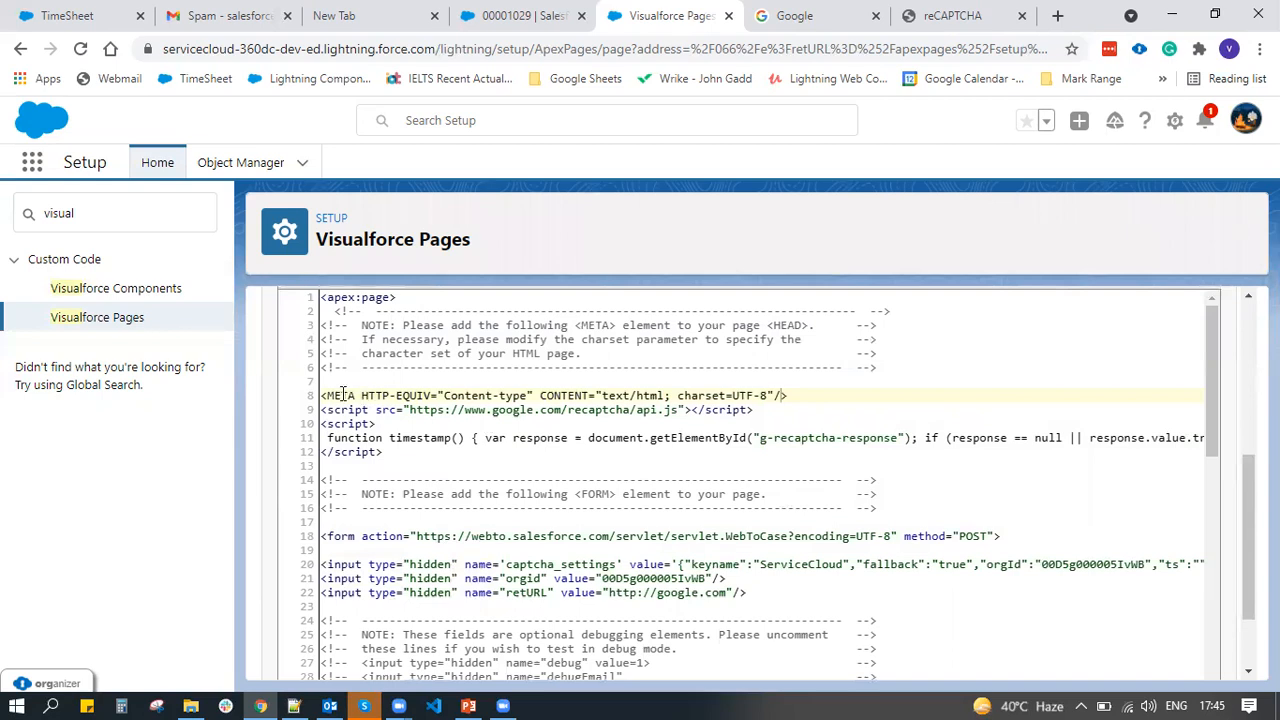
scroll(416, 567, "down", 2)
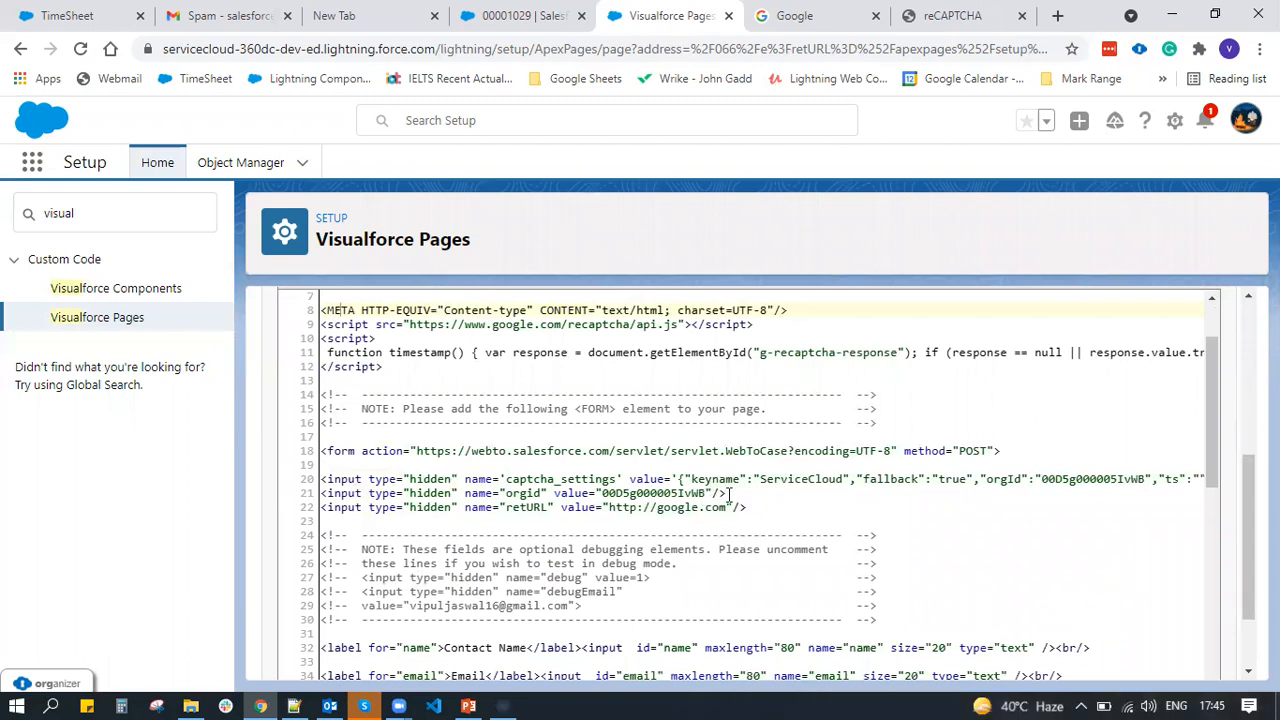
scroll(730, 494, "down", 9)
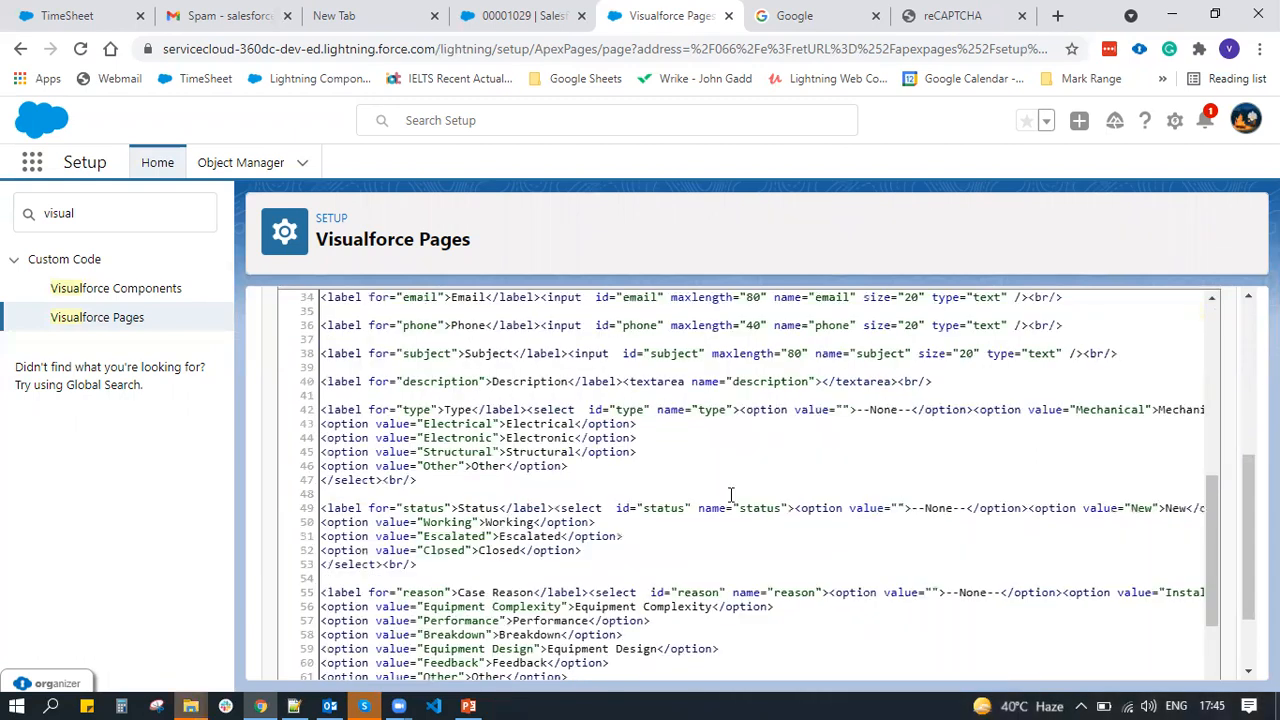
scroll(730, 494, "down", 6)
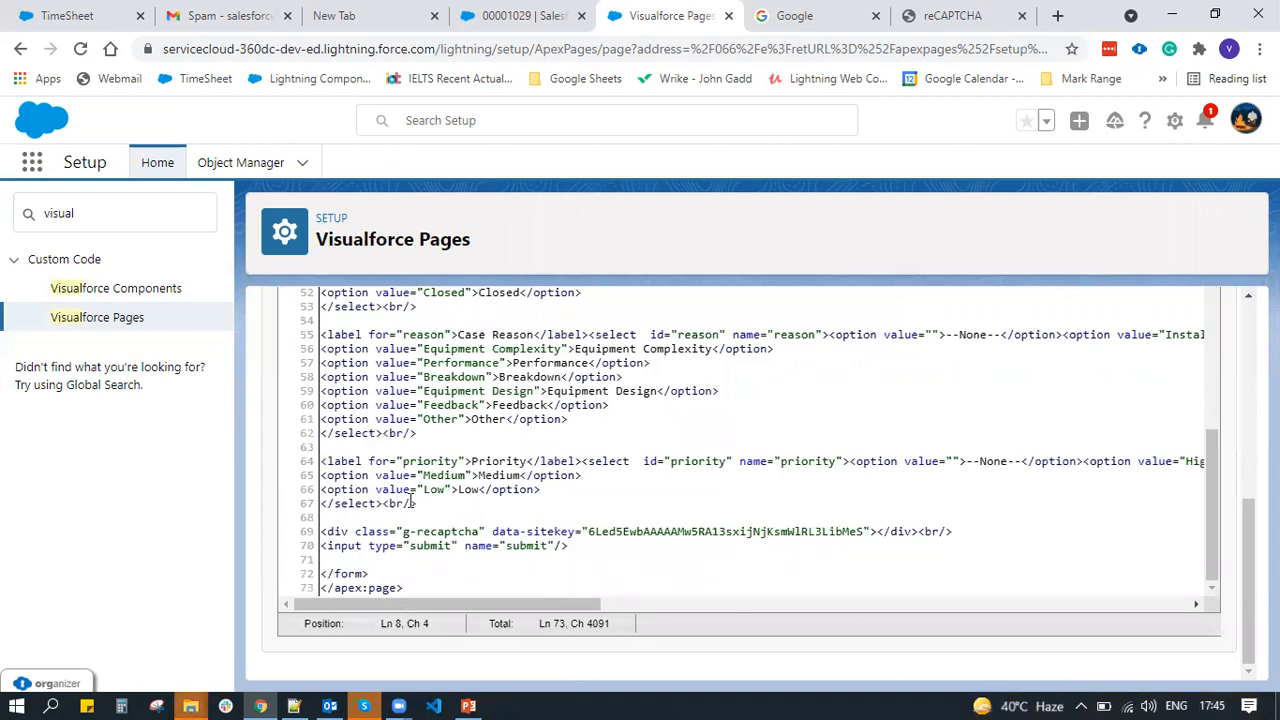
scroll(410, 500, "up", 12)
scroll(410, 500, "up", 10)
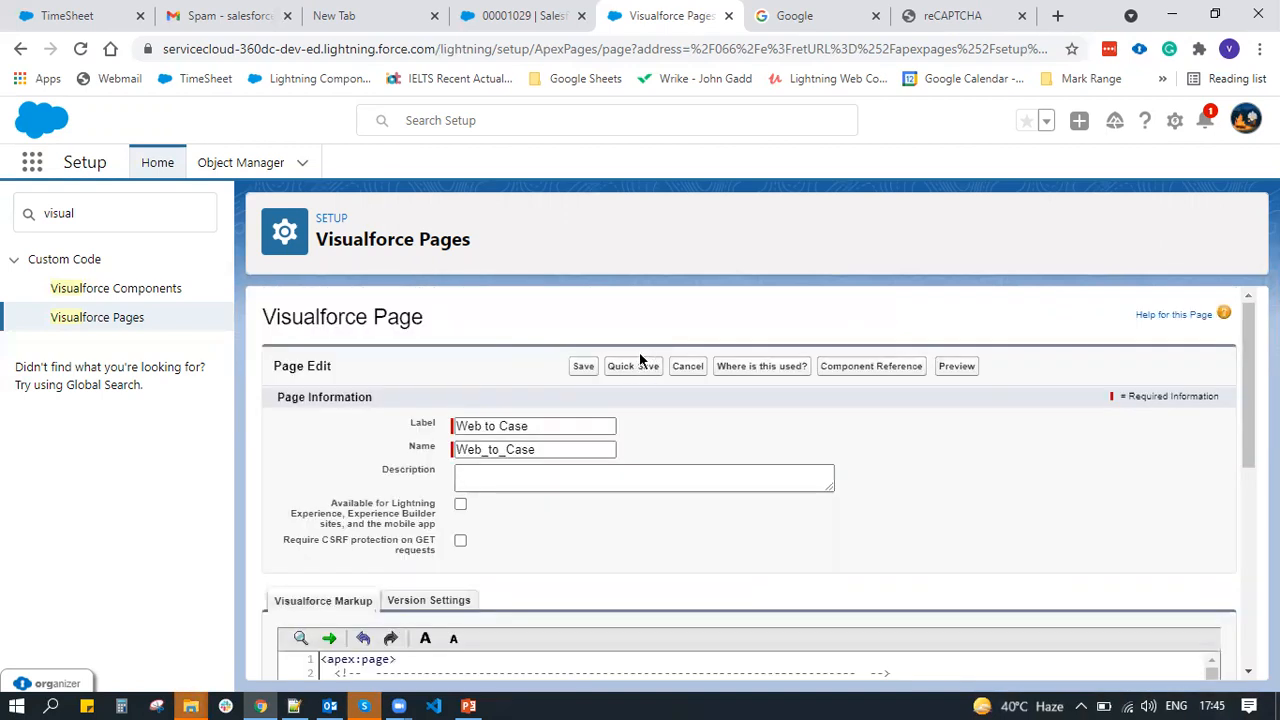
left_click(647, 368)
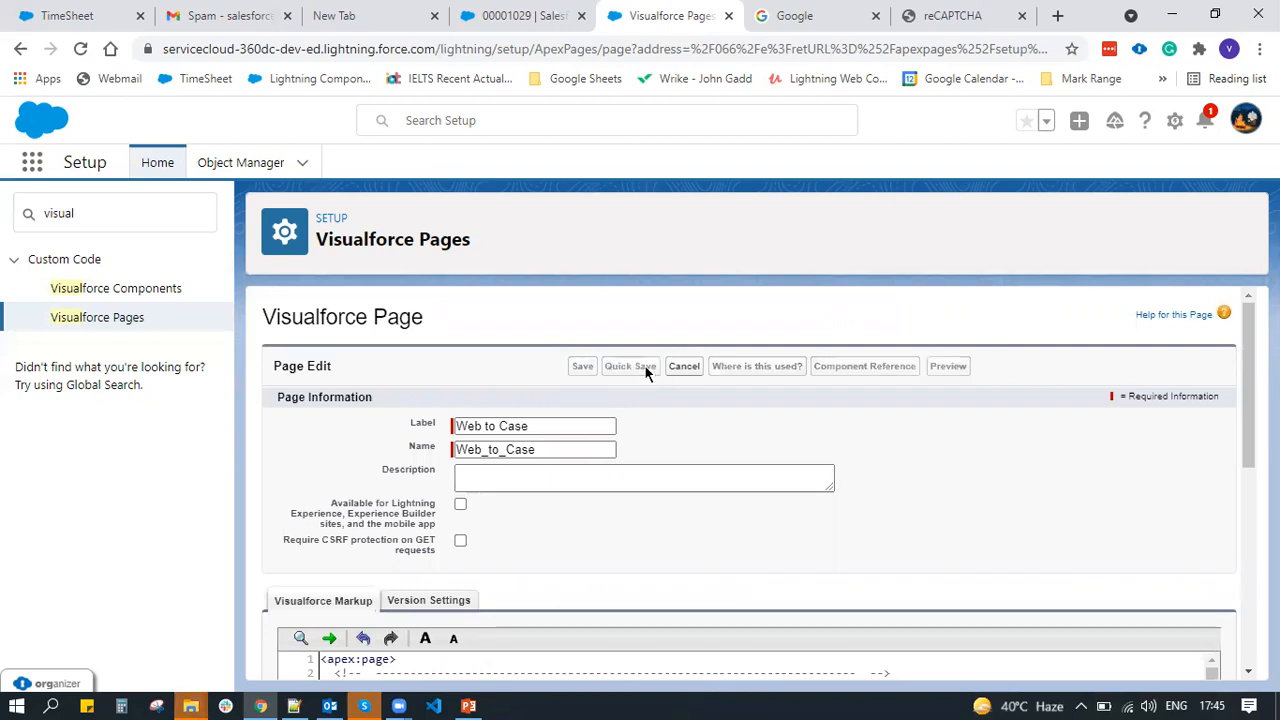
left_click(583, 368)
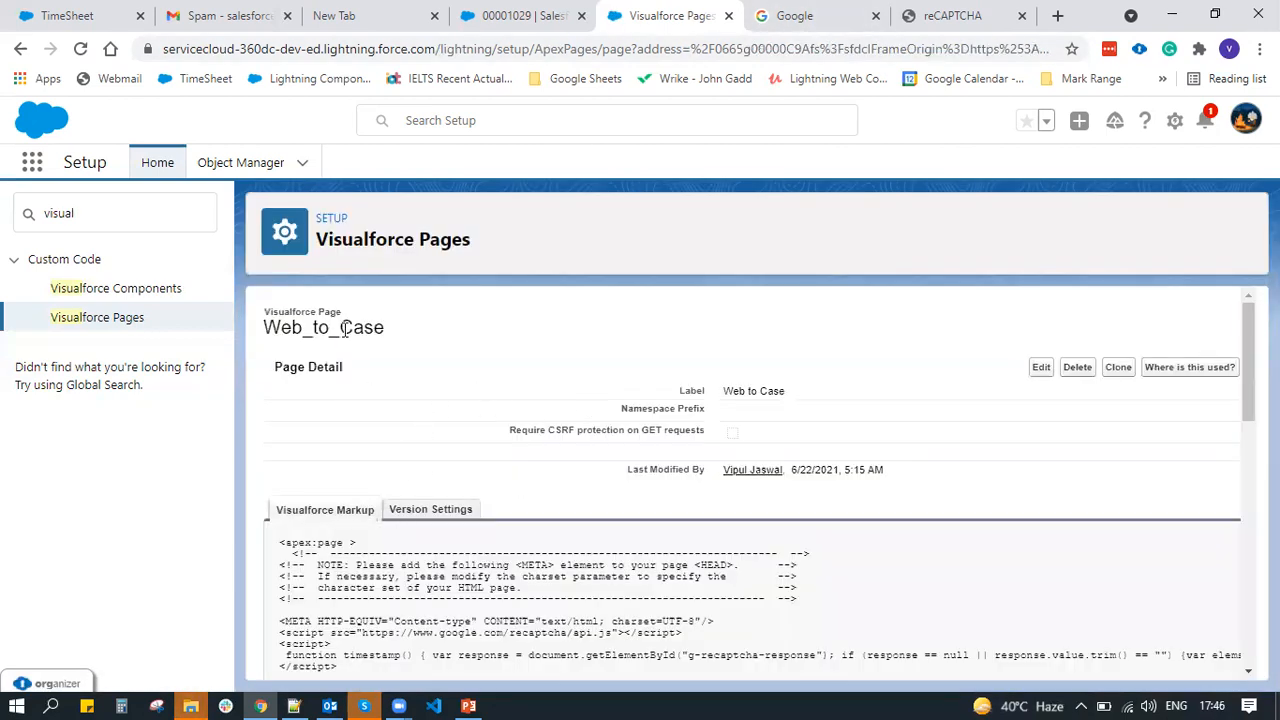
Find Sites via Quick Find 'sites' and open the W2C site's details
double_click(344, 329)
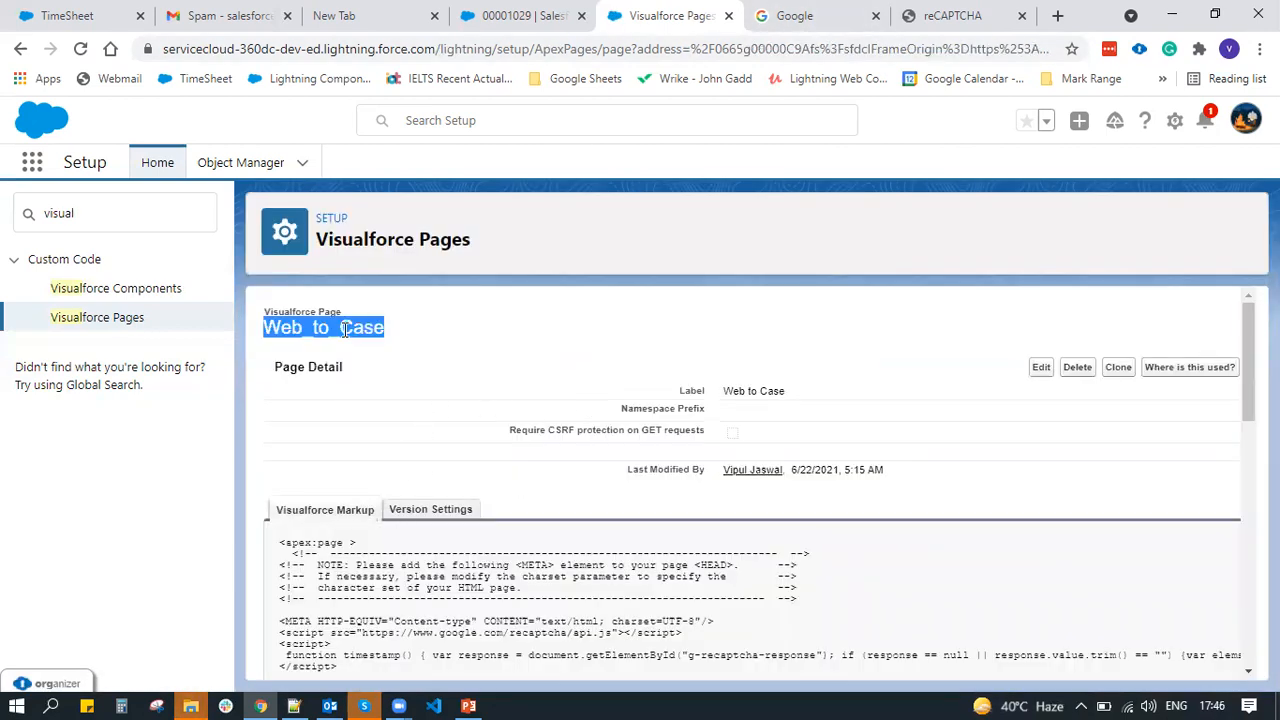
triple_click(110, 205)
type("s")
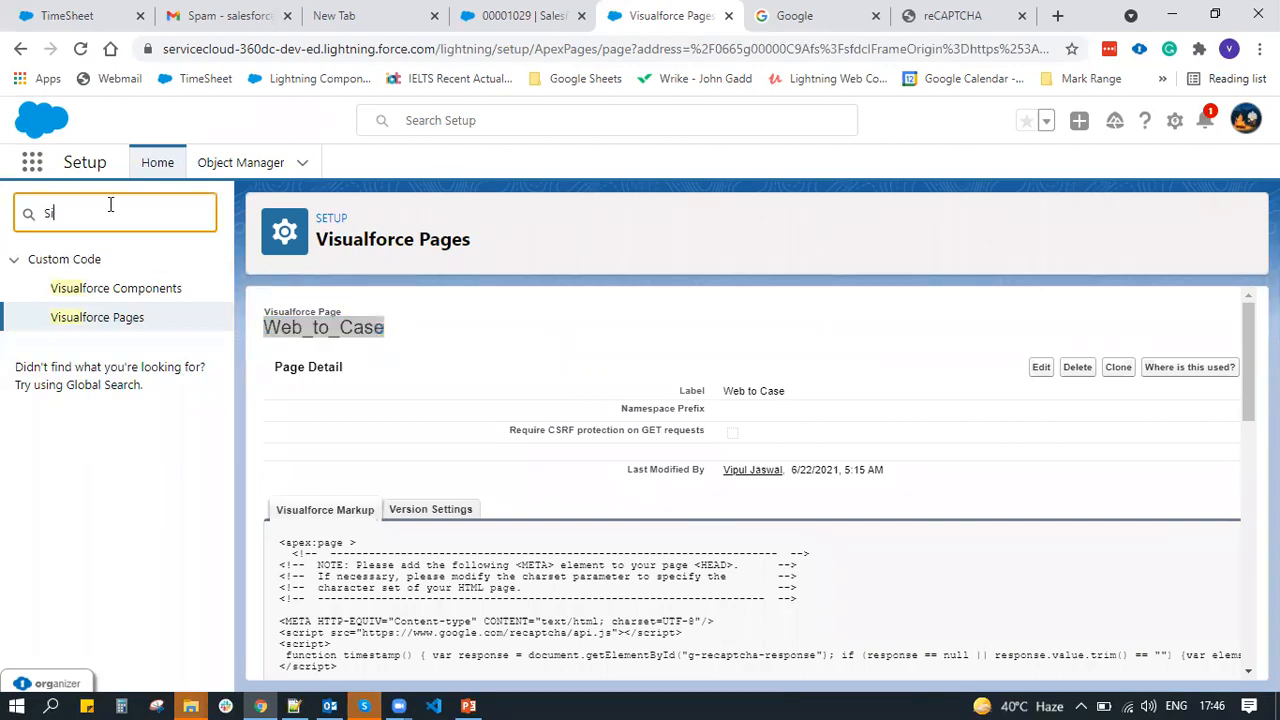
type("ites")
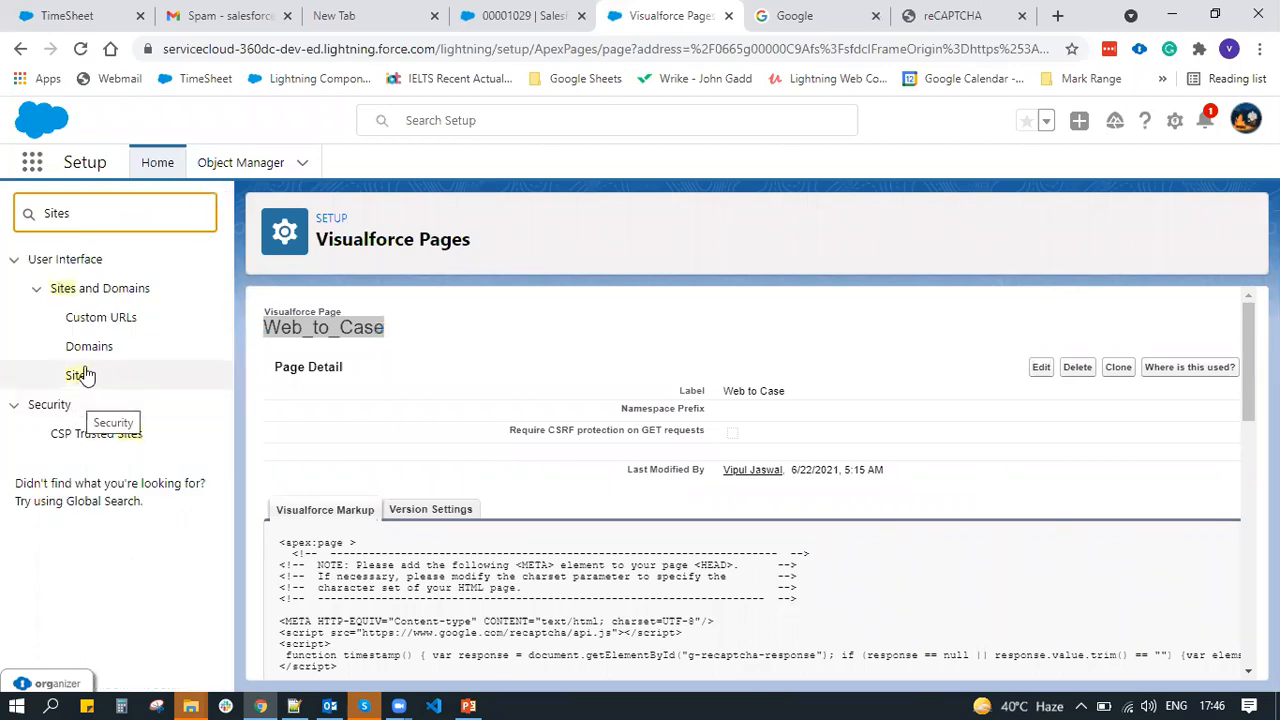
left_click(84, 374)
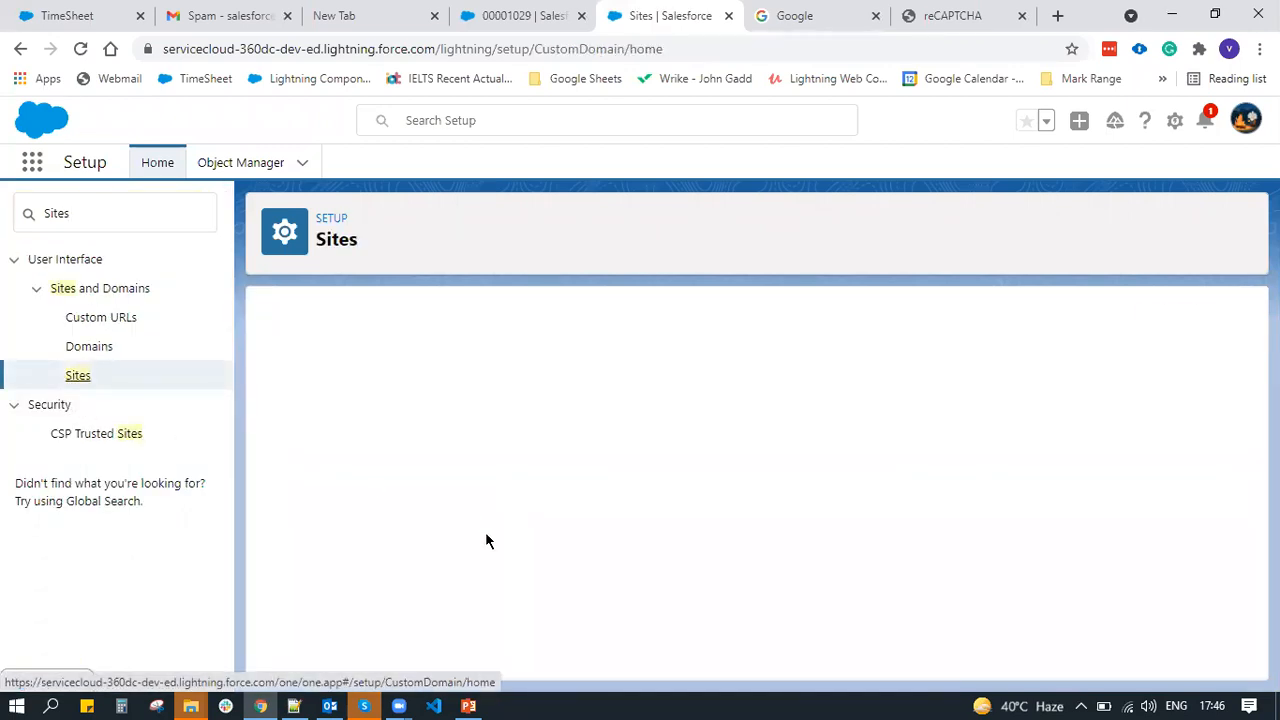
scroll(486, 540, "down", 3)
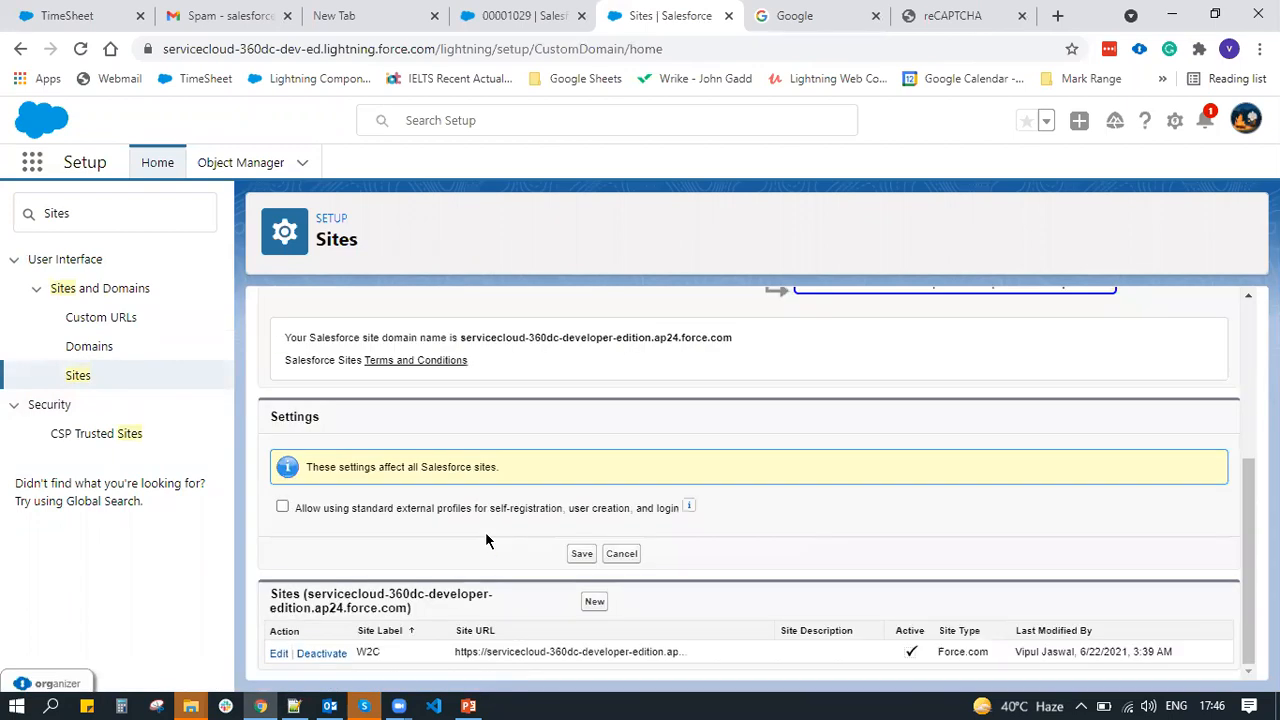
left_click(368, 653)
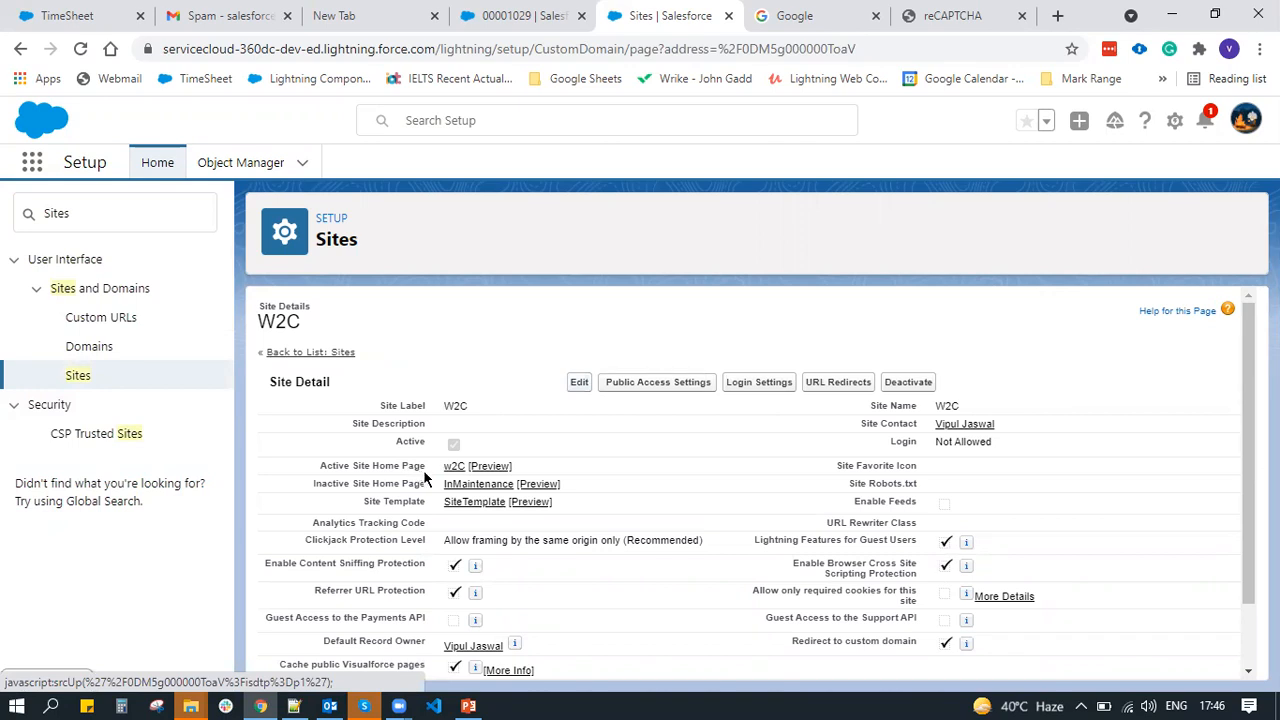
left_click(580, 388)
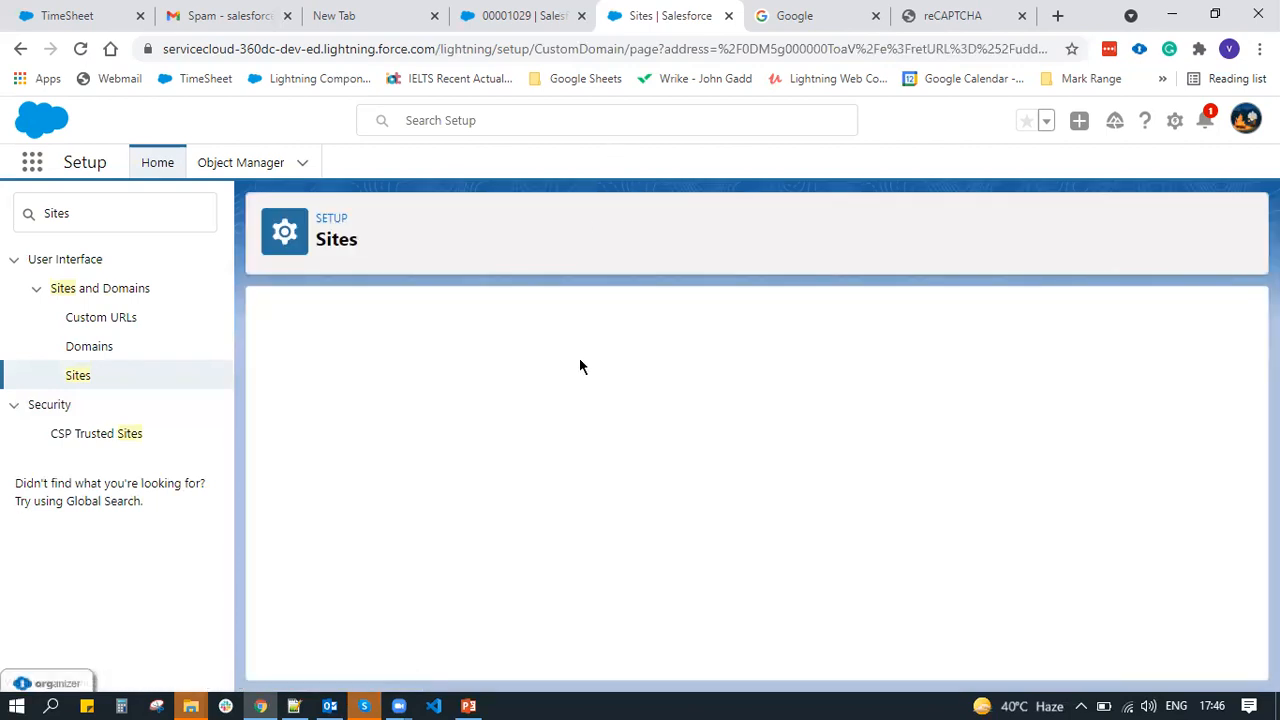
Set the Active Site Home Page to Web to Case using a lookup search for 'web'
scroll(579, 358, "down", 2)
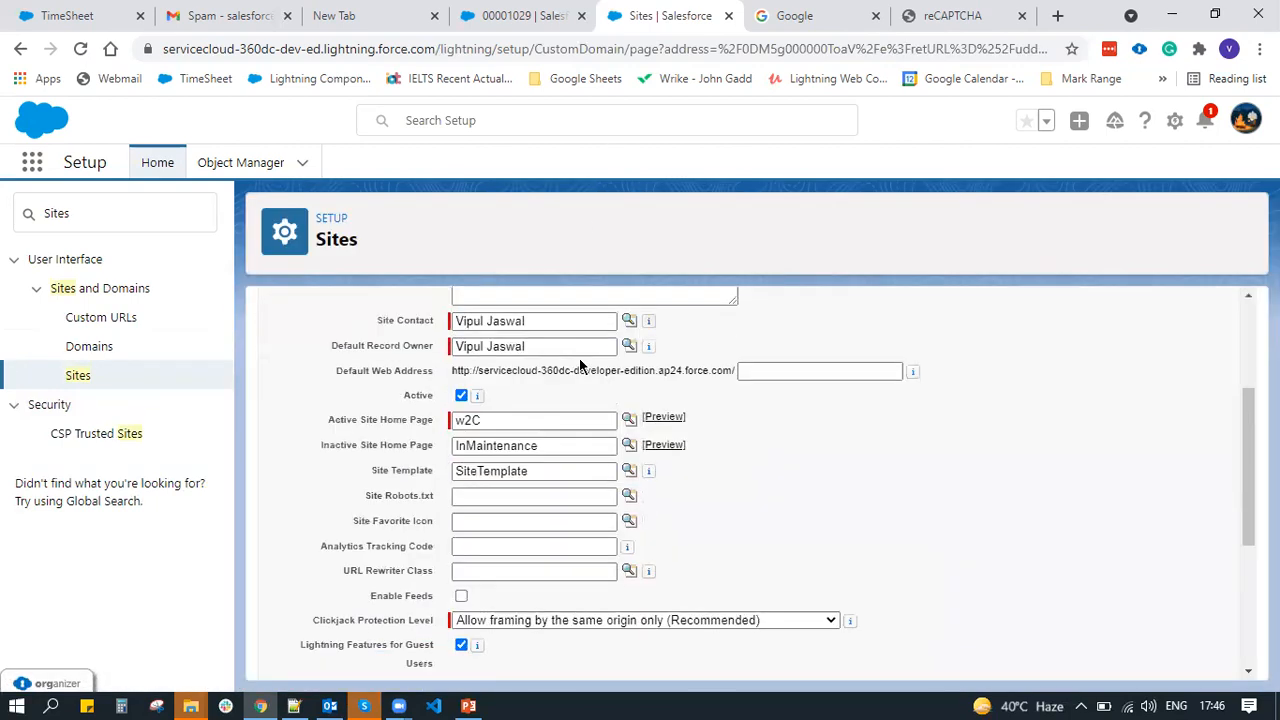
left_click(628, 420)
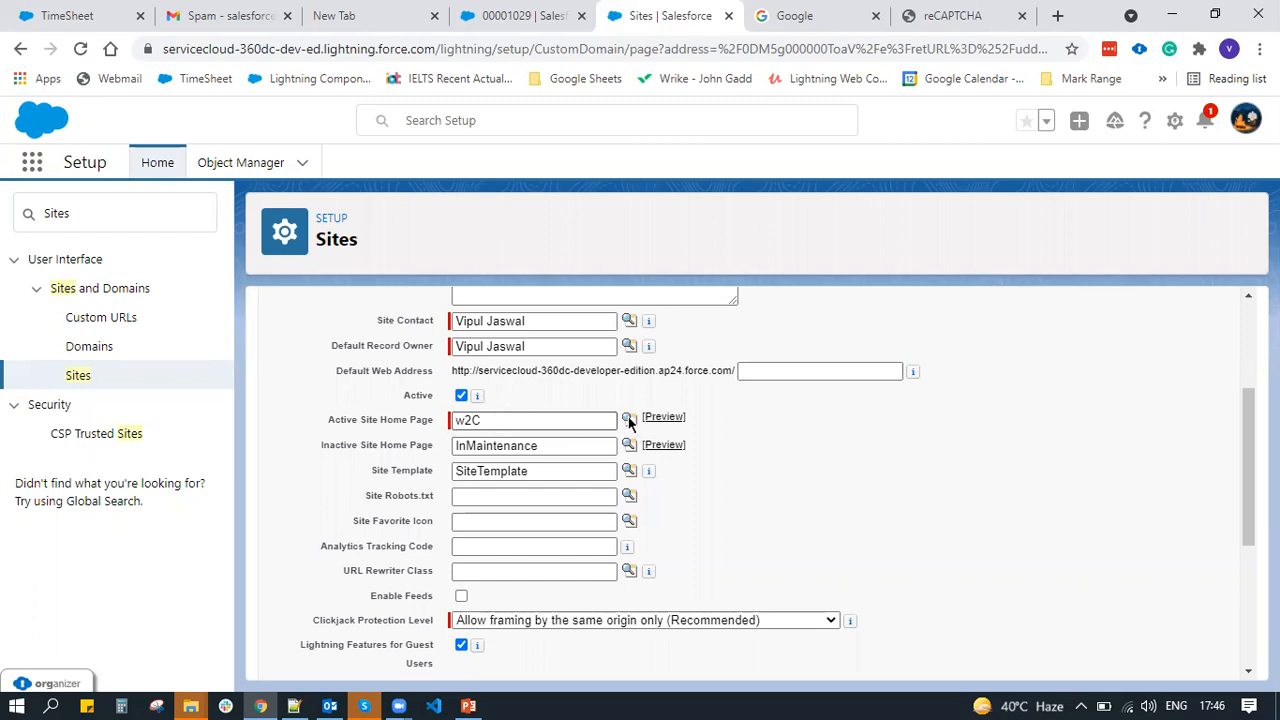
left_click(629, 420)
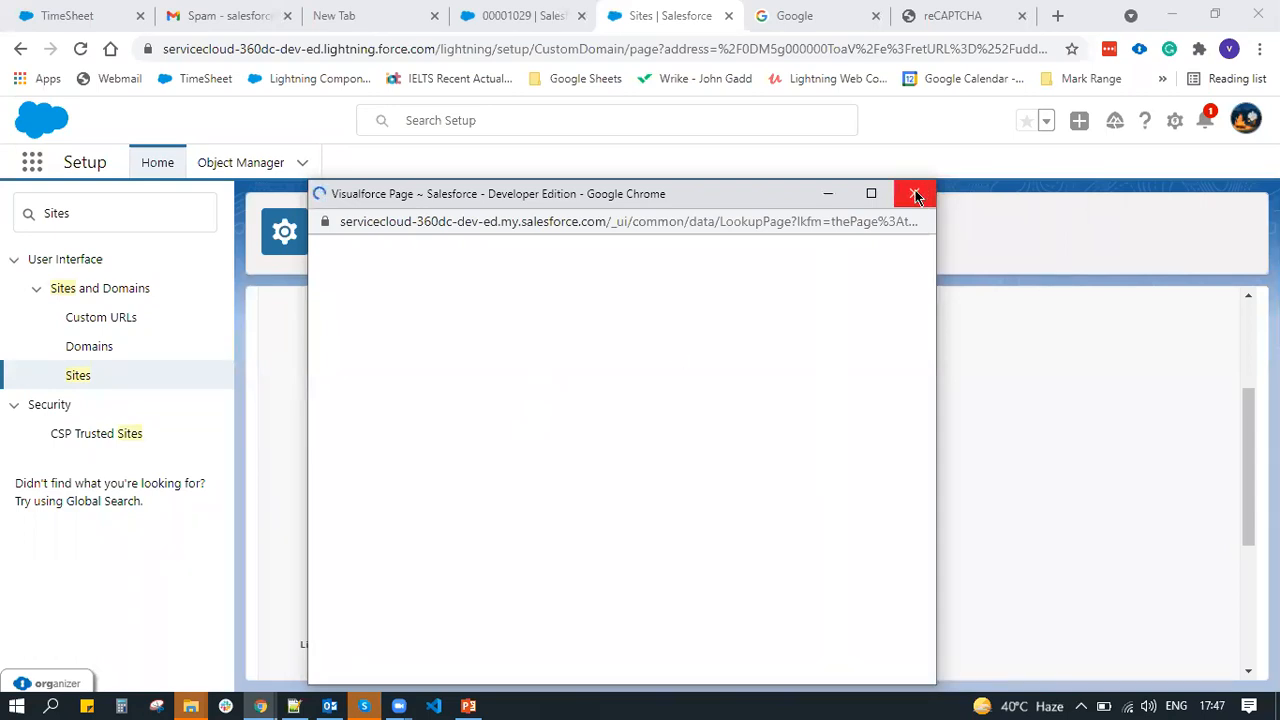
key("BackSpace")
type("web")
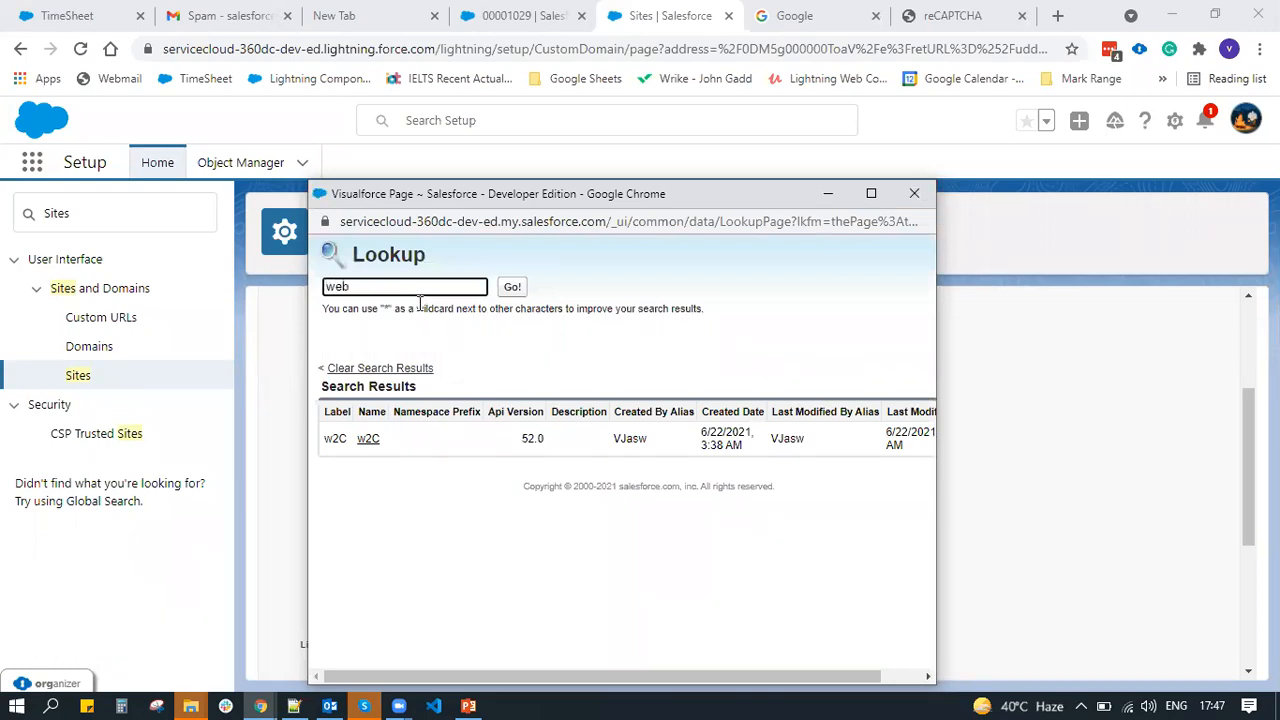
left_click(512, 288)
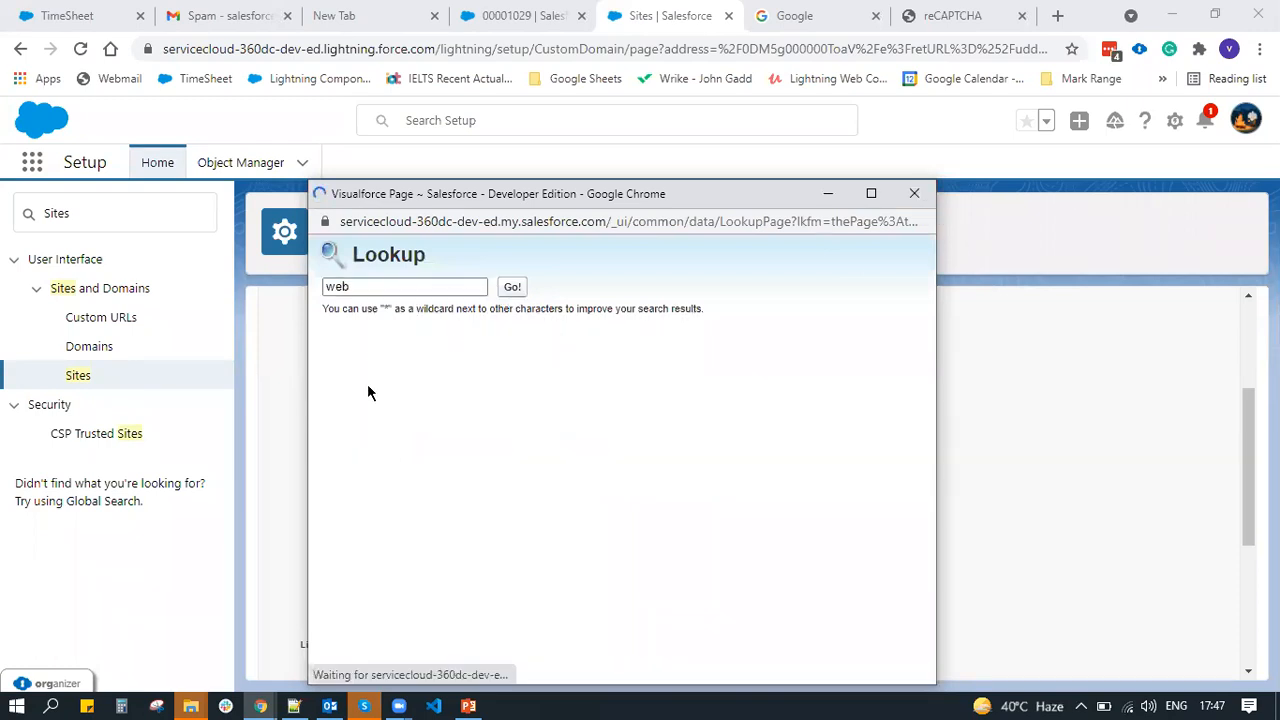
left_click(393, 450)
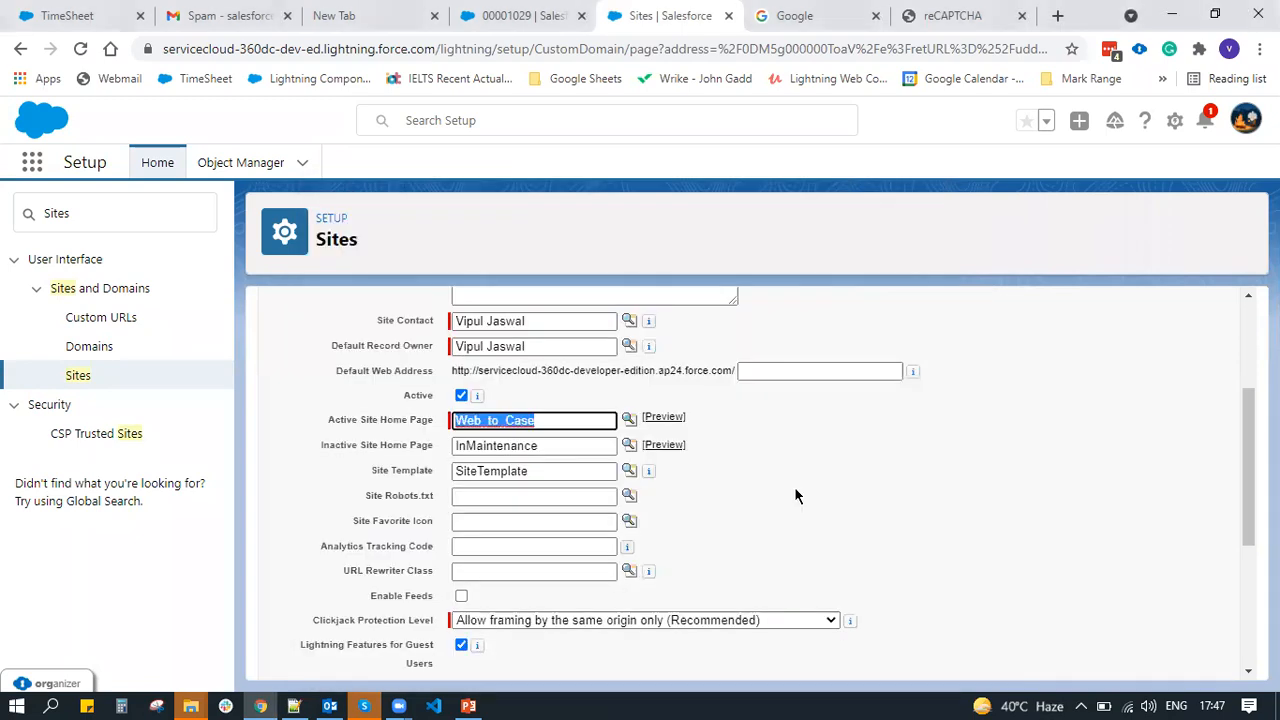
scroll(794, 486, "down", 3)
Save the W2C site and confirm Web_to_Case is its Active Site Home Page
left_click(581, 655)
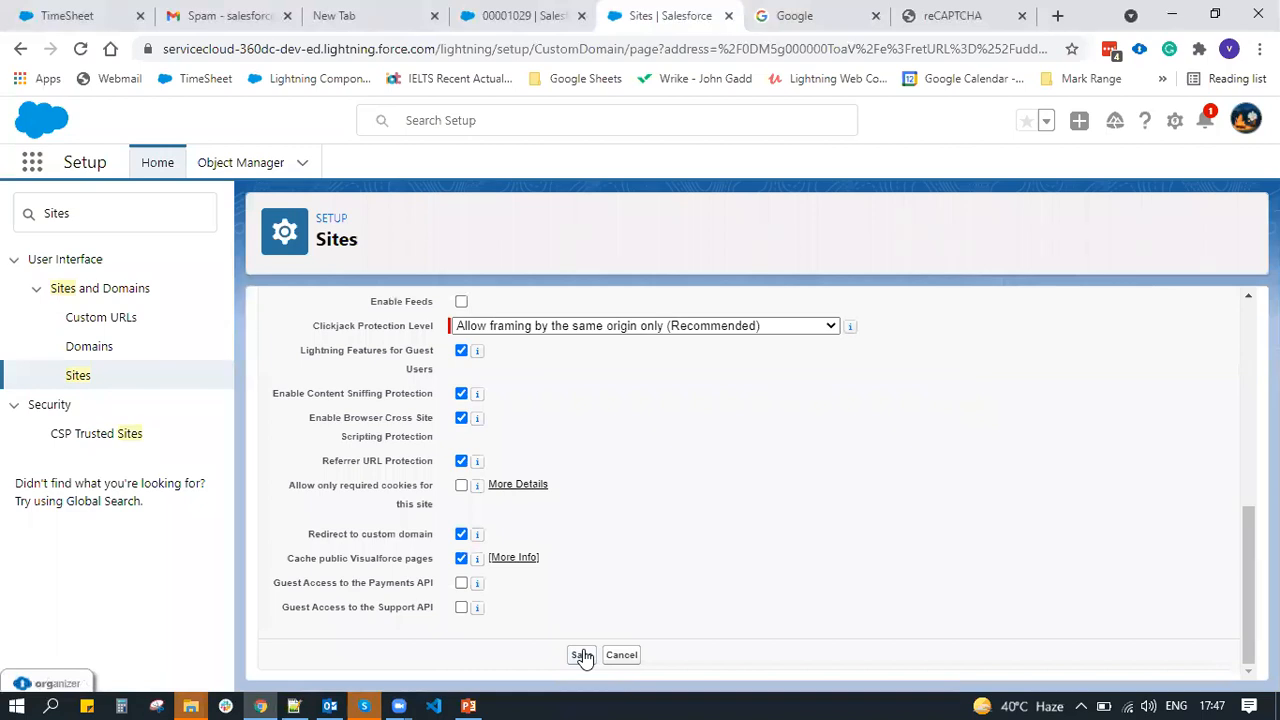
left_click(582, 655)
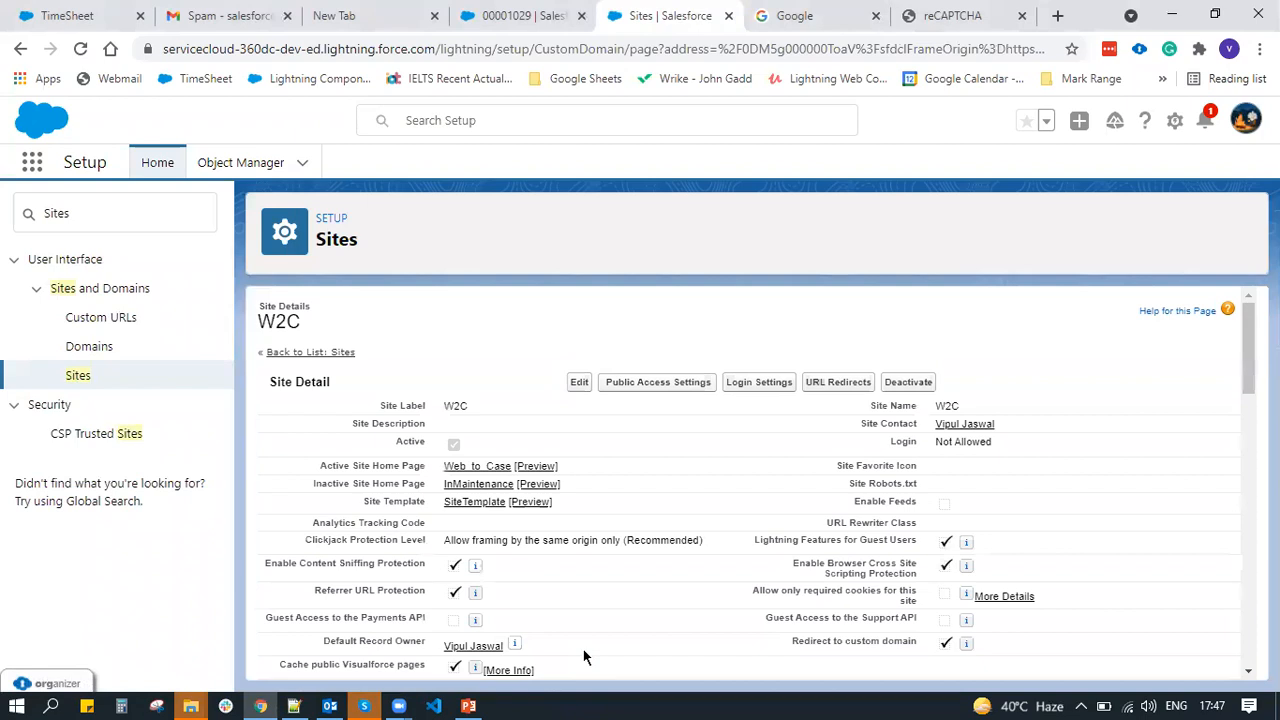
scroll(583, 649, "down", 1)
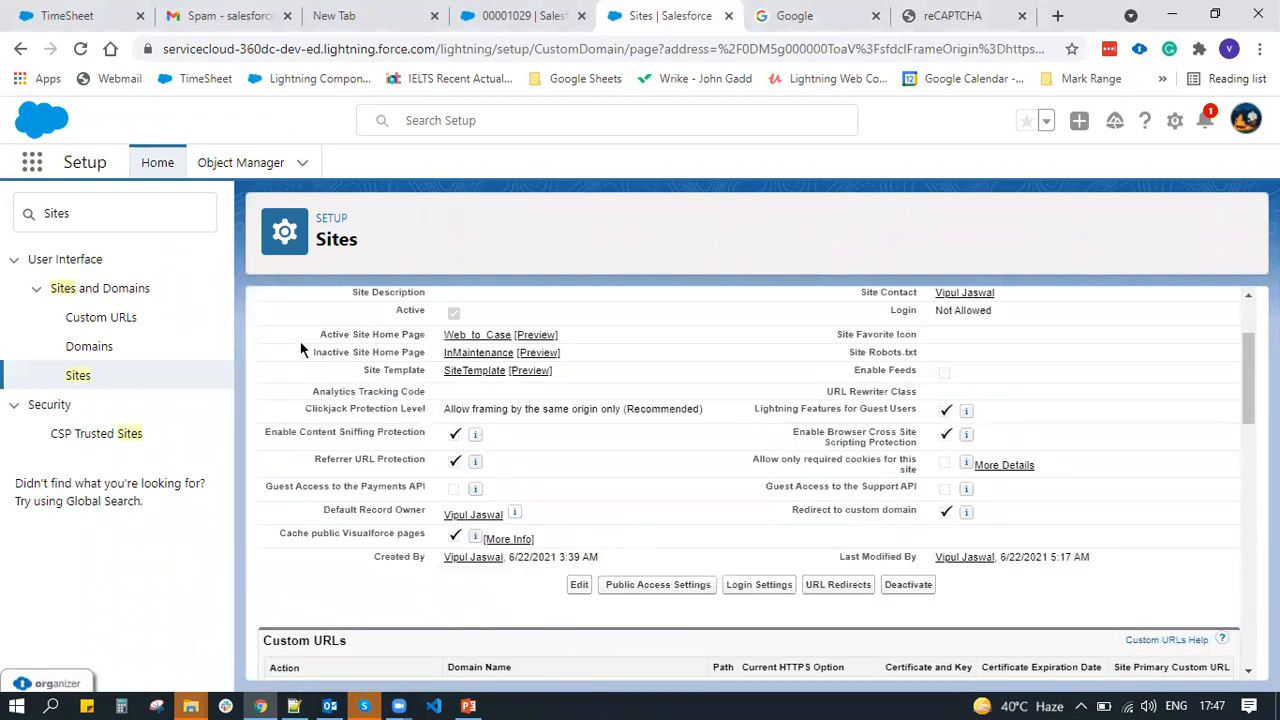
triple_click(434, 340)
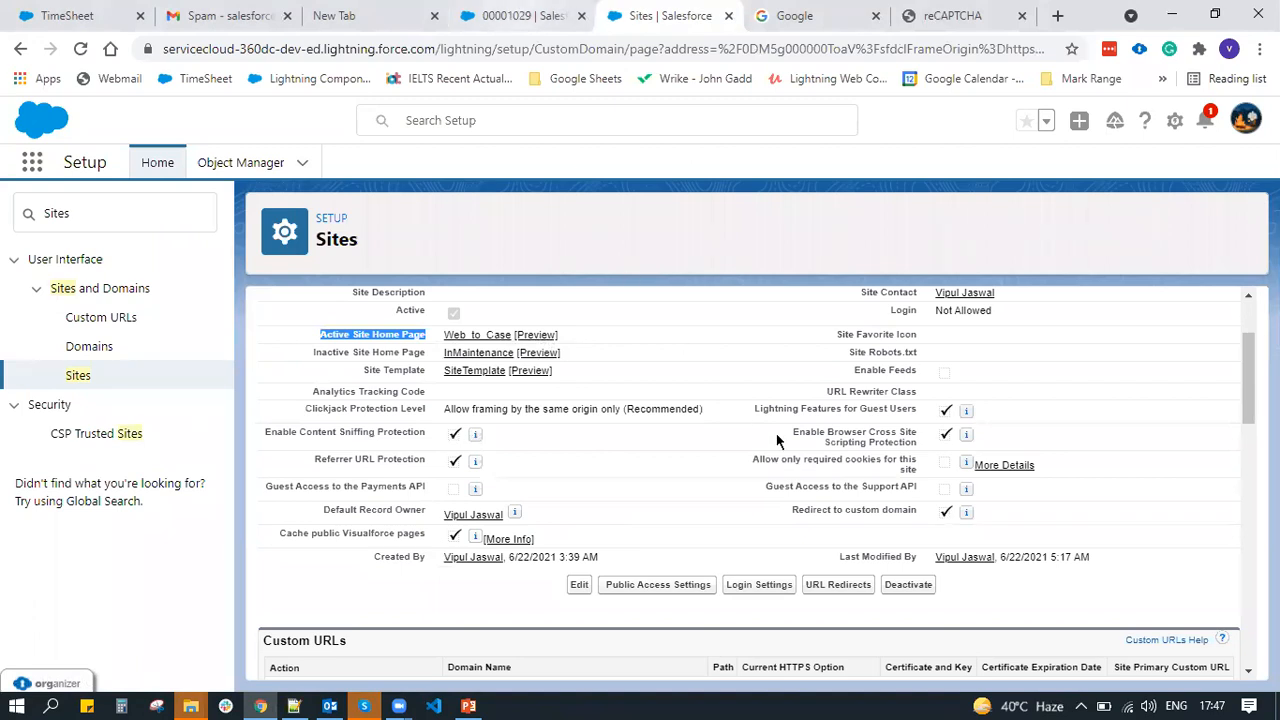
left_click(747, 378)
scroll(749, 378, "up", 1)
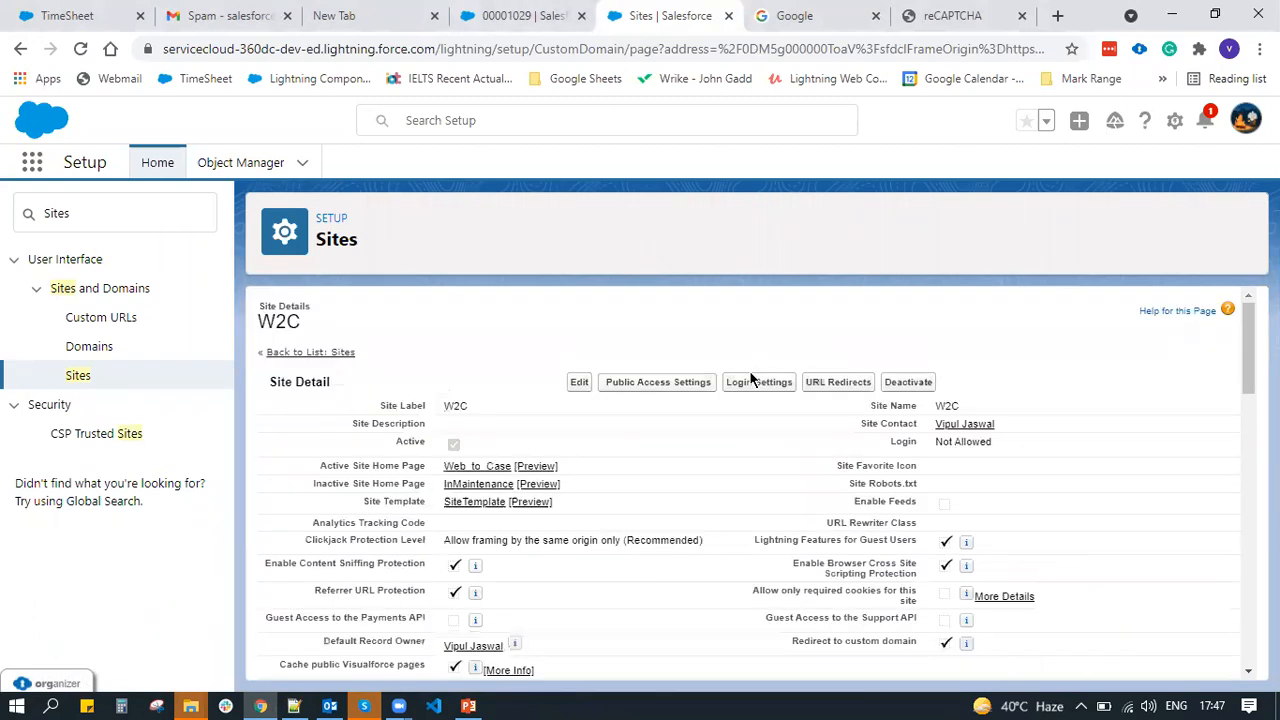
Back on the Sites list, select the sample domain name and open an incognito window
left_click(294, 354)
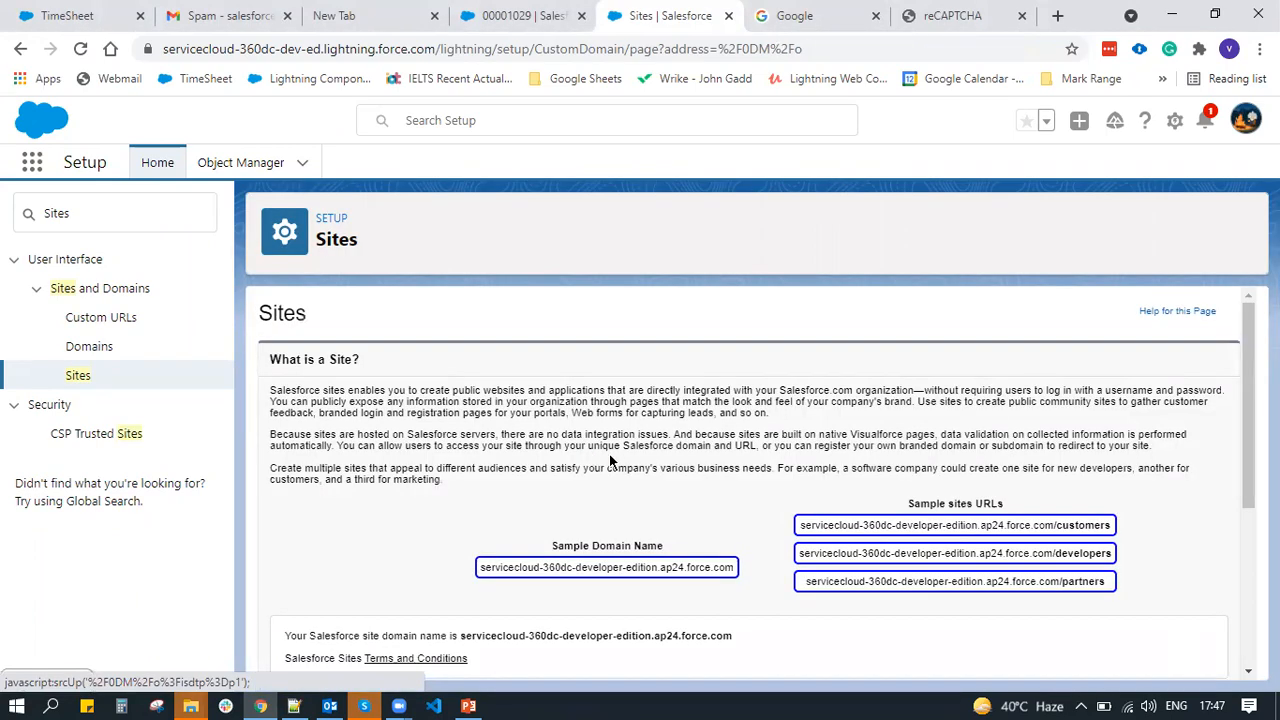
double_click(645, 563)
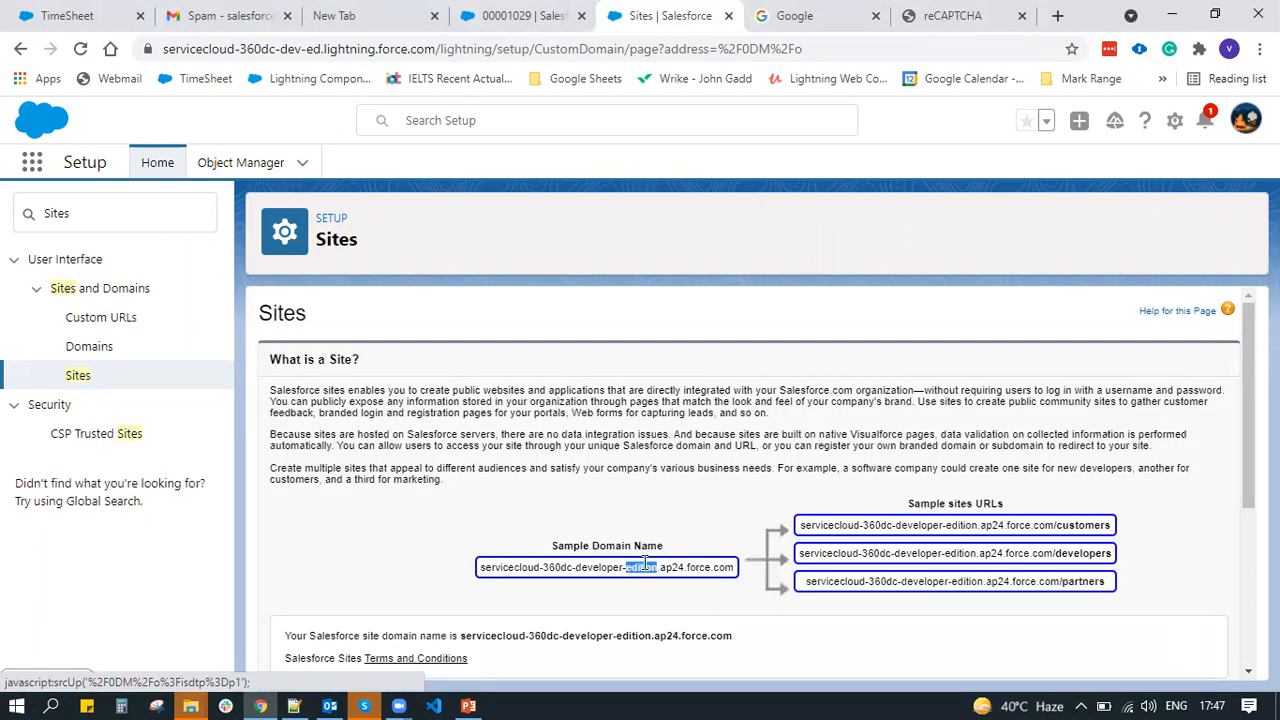
triple_click(645, 563)
key("ctrl+a")
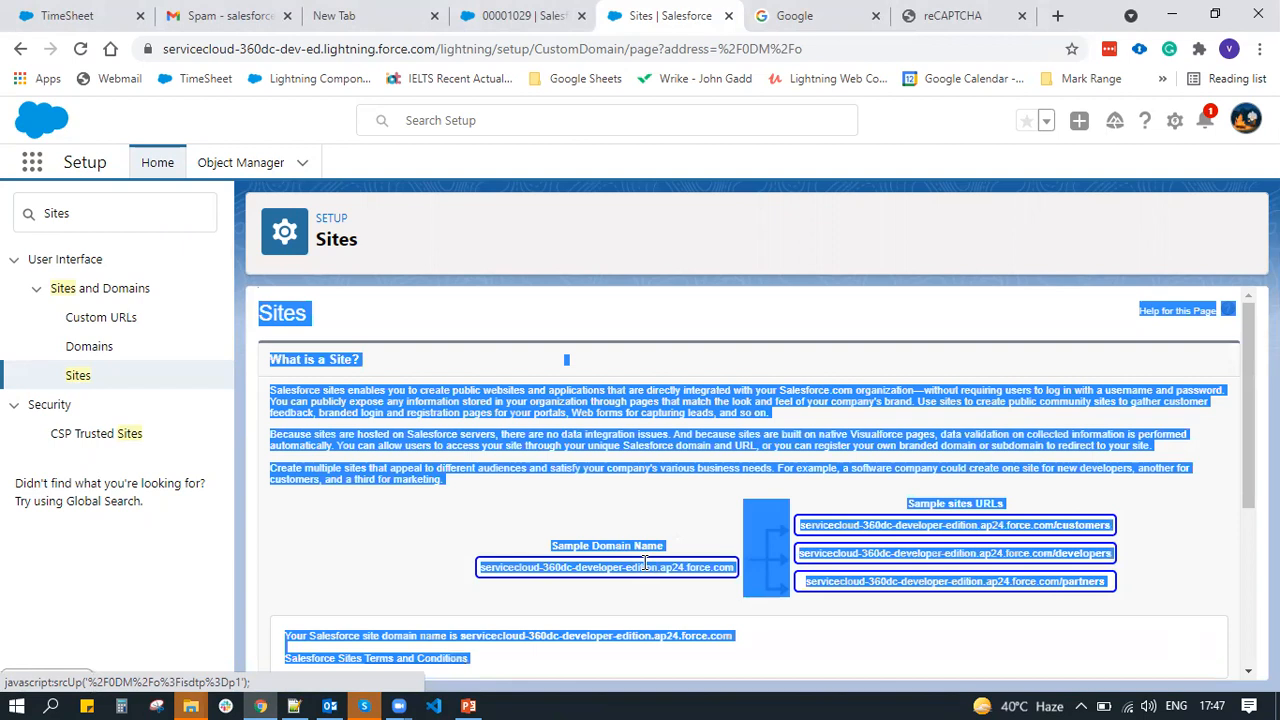
triple_click(645, 563)
key("ctrl+c")
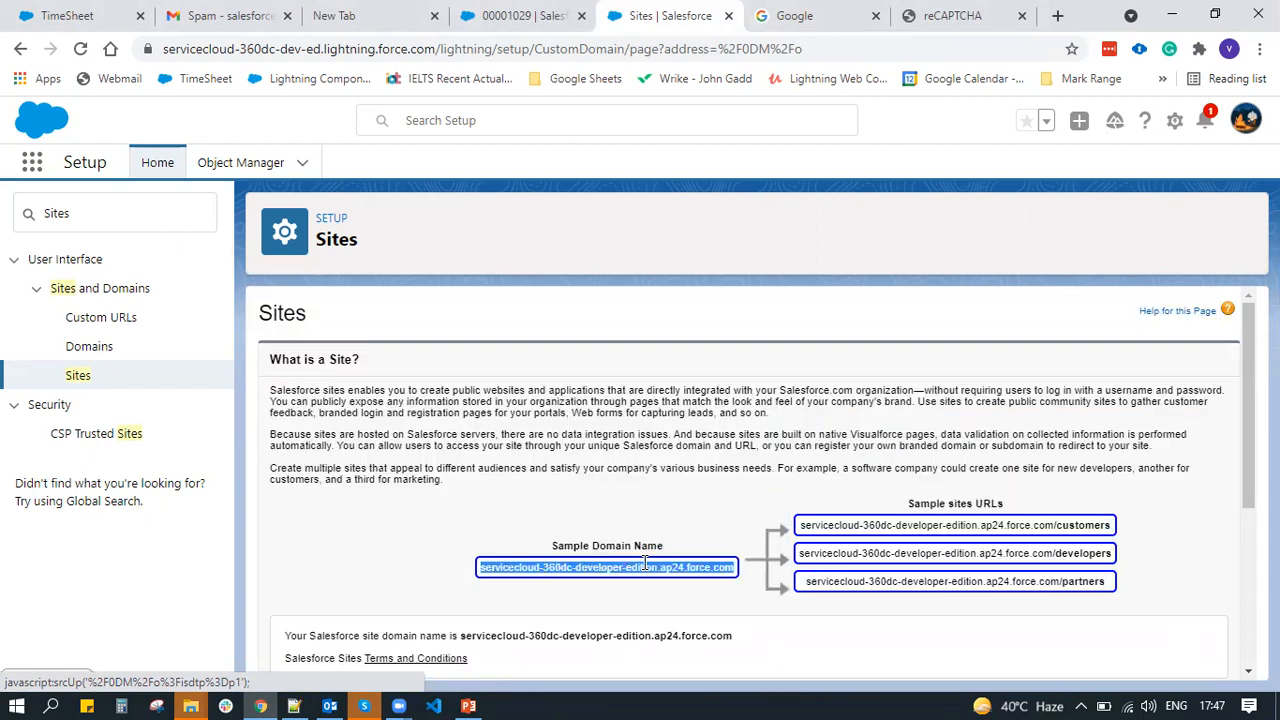
key("ctrl+shift+n")
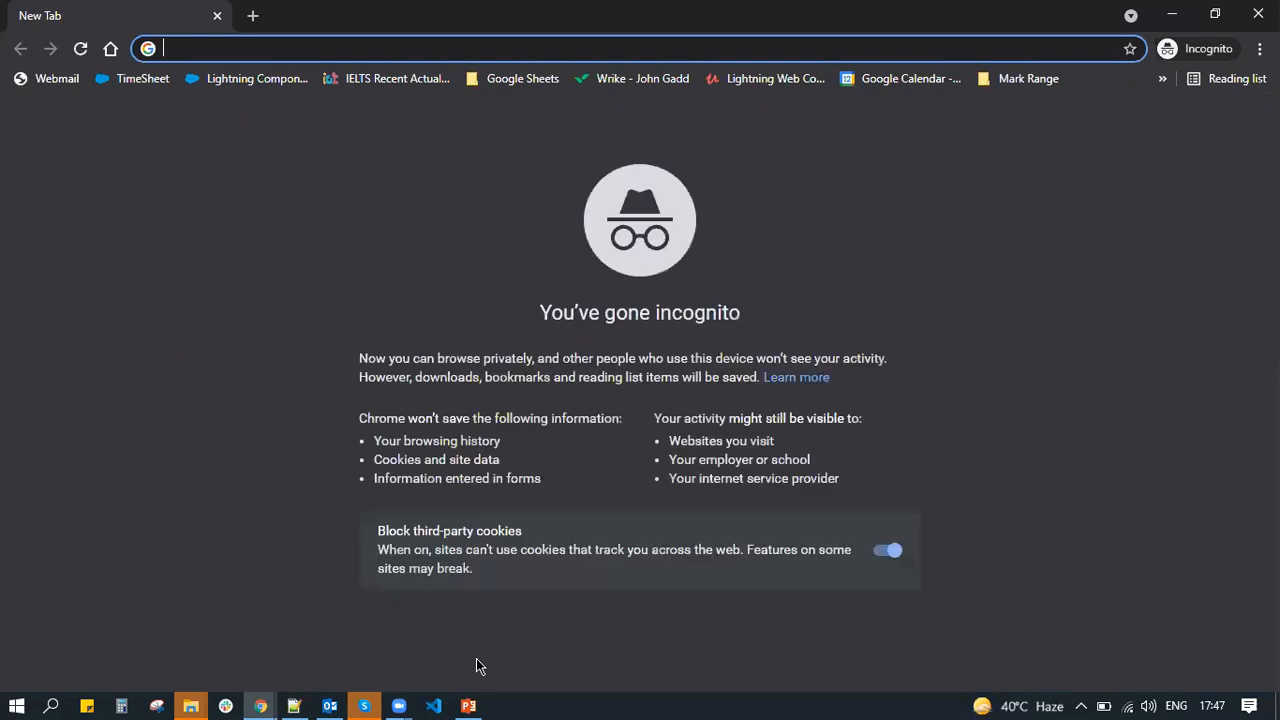
Load the copied force.com site domain in the incognito window
key("ctrl+v")
key("Return")
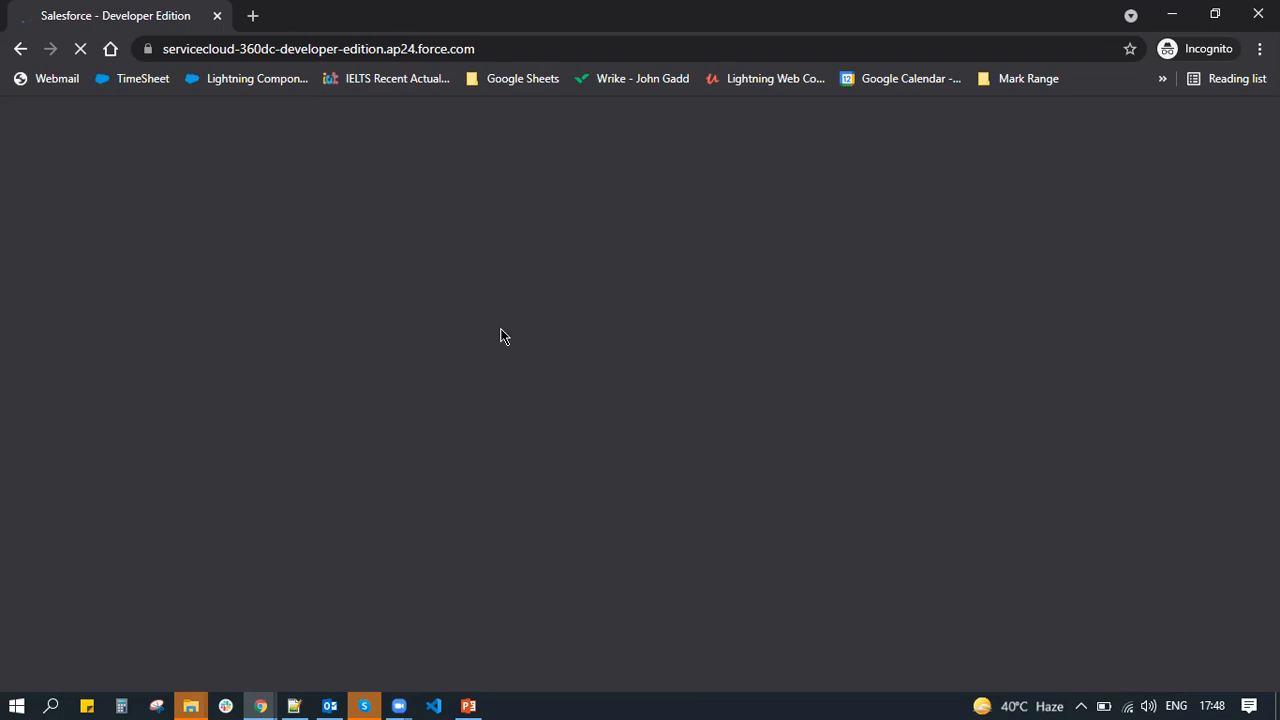
left_click(587, 44)
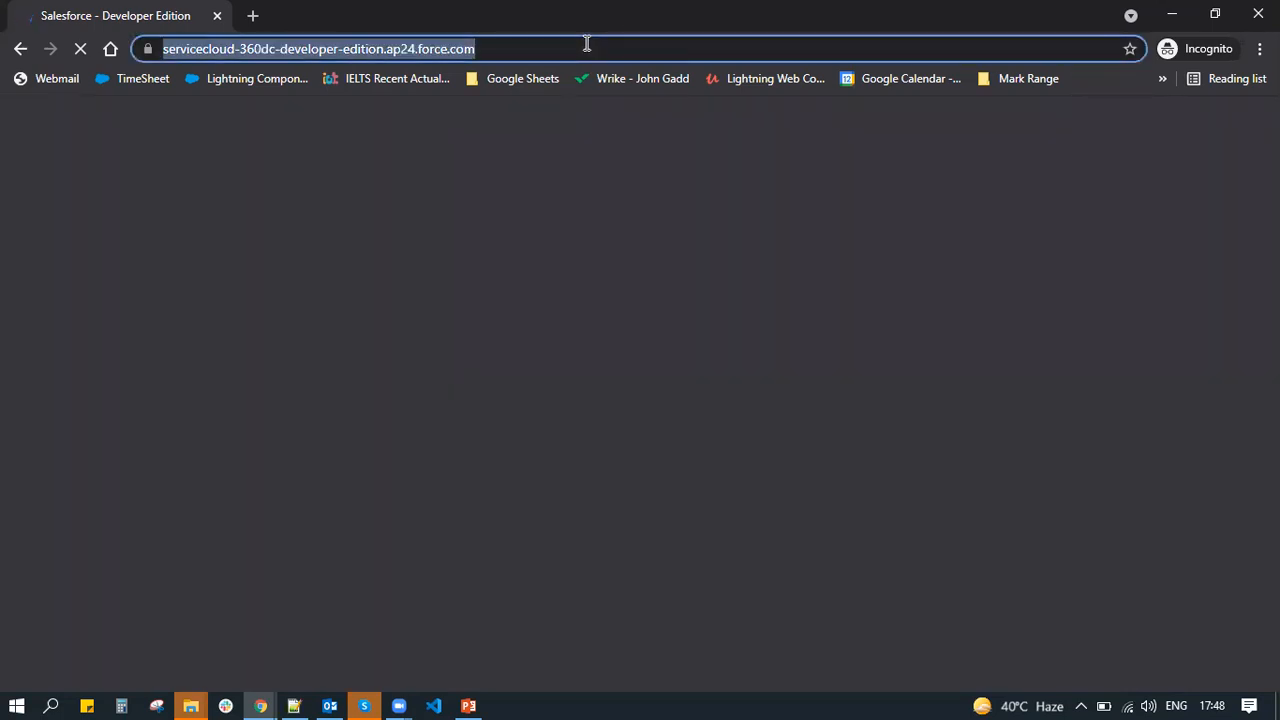
key("Return")
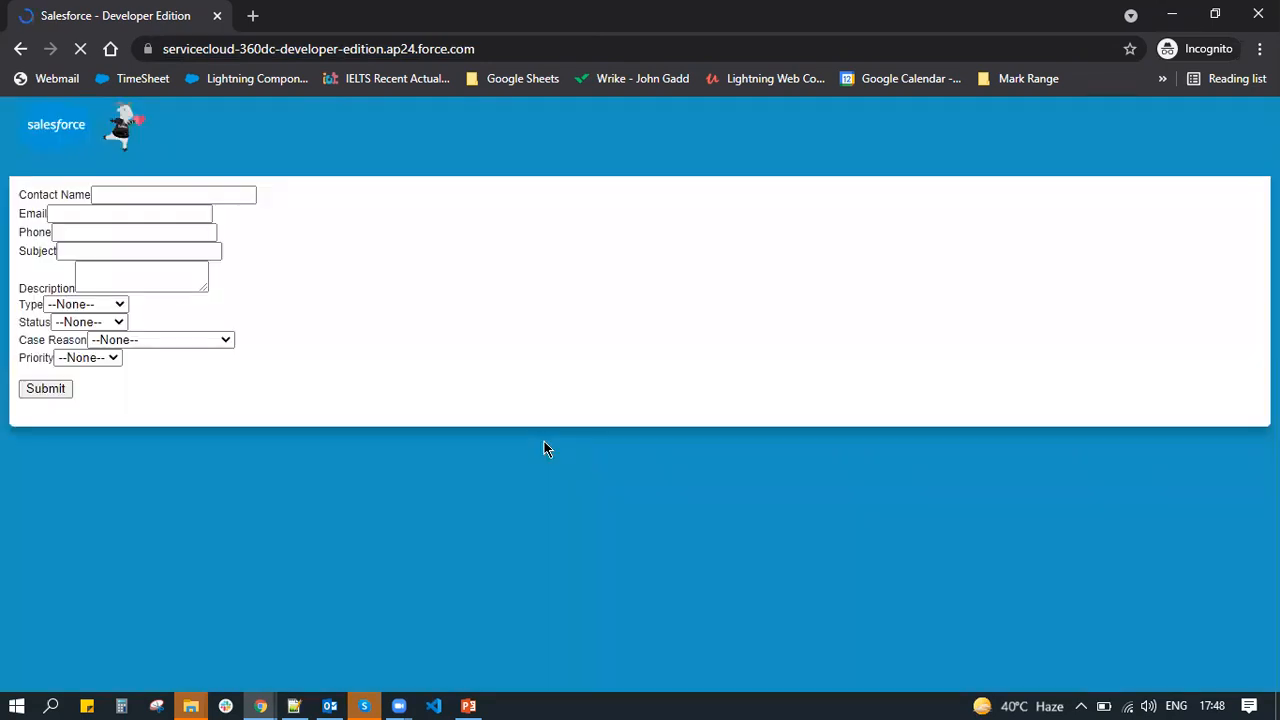
Fill in the contact's name, e-mail address and phone number on the Web-to-Case form
left_click(145, 190)
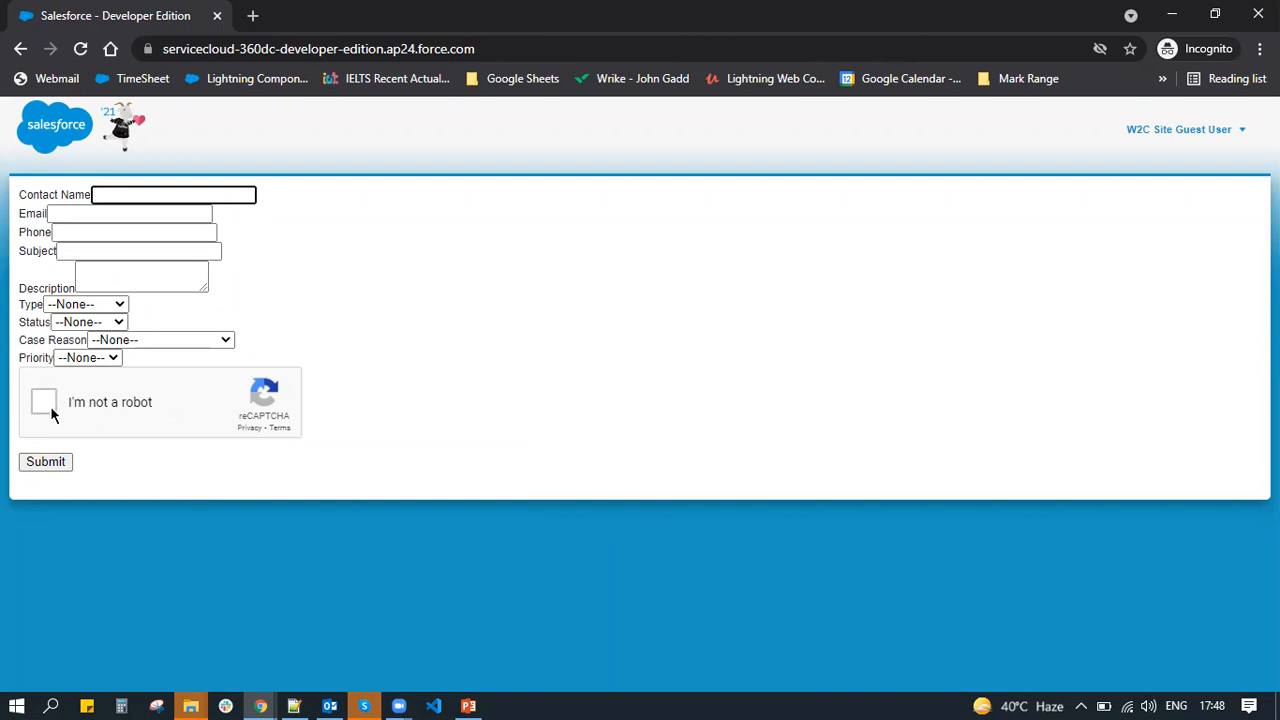
type("ipul")
key("Tab")
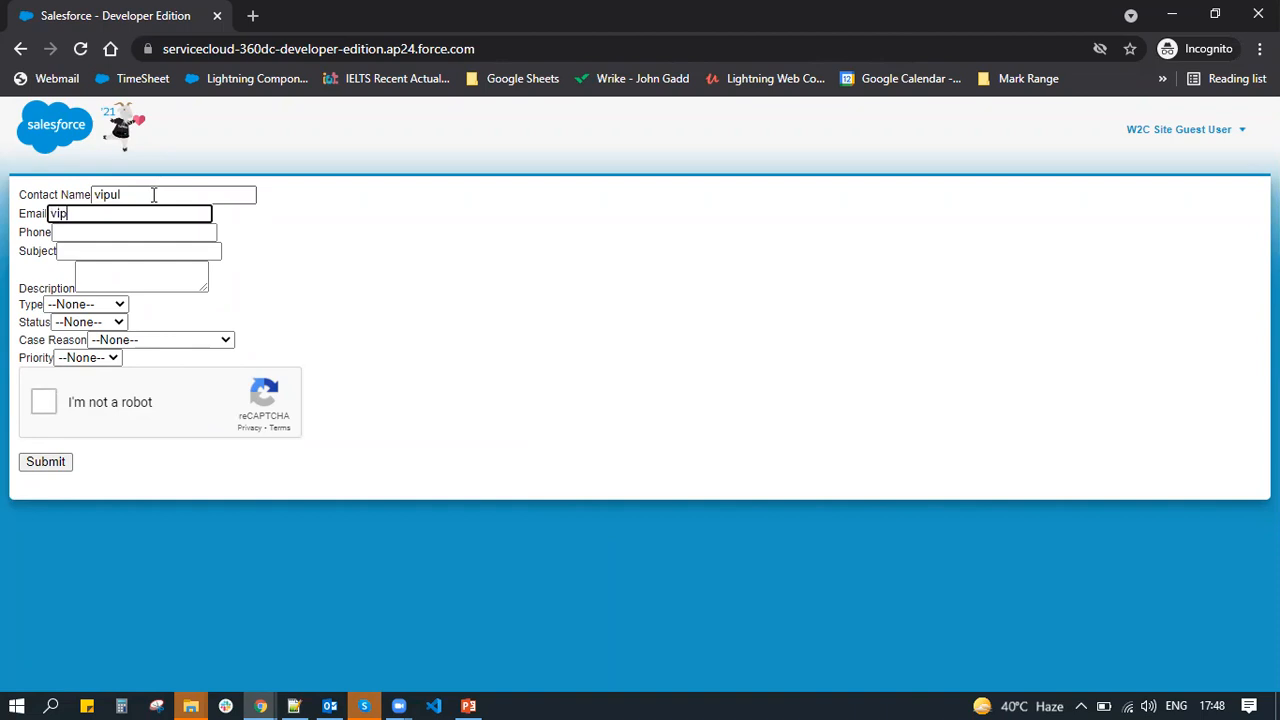
key("Tab")
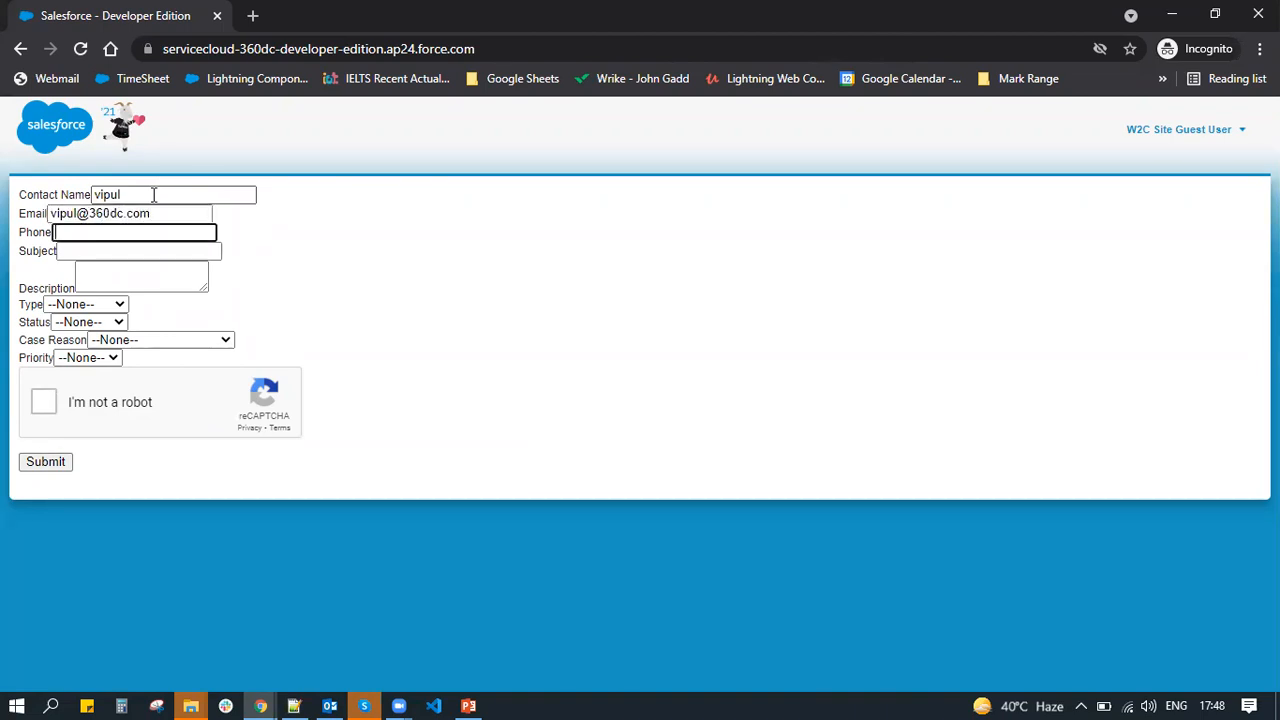
Enter subject 'test with google captcha' and description 'test w2c'
key("Tab")
type("tes")
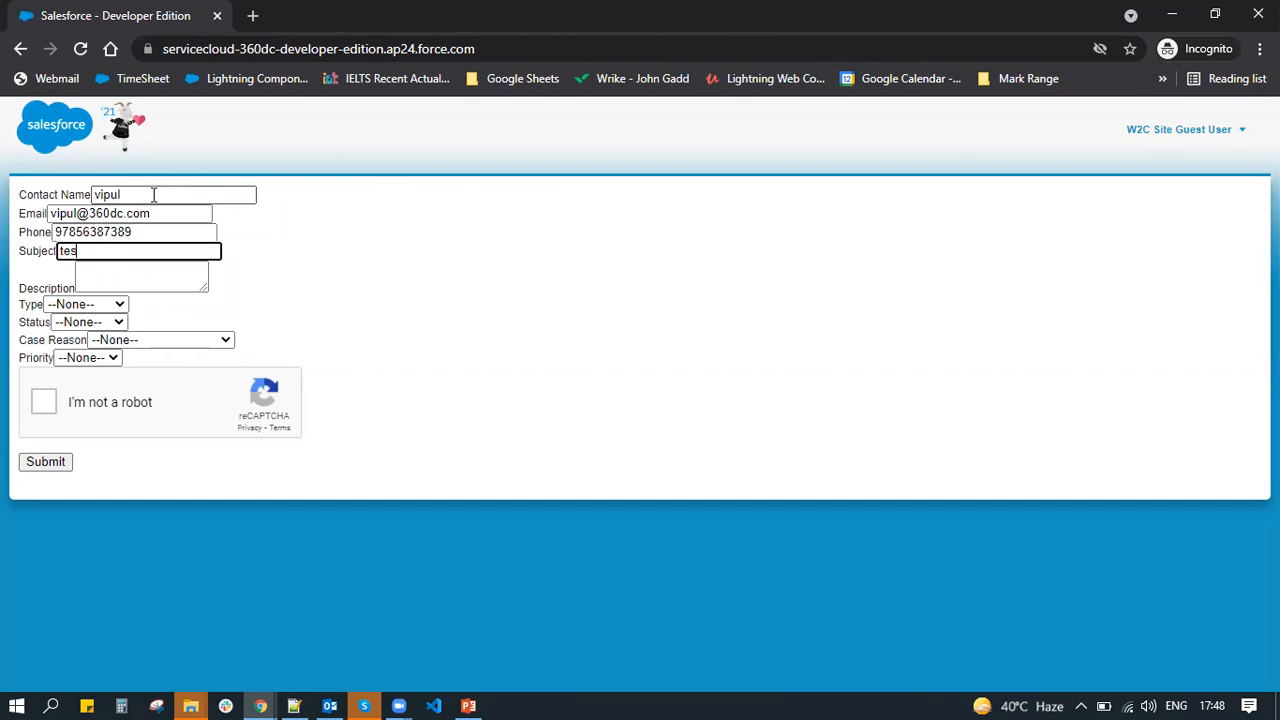
type("t with google captcha")
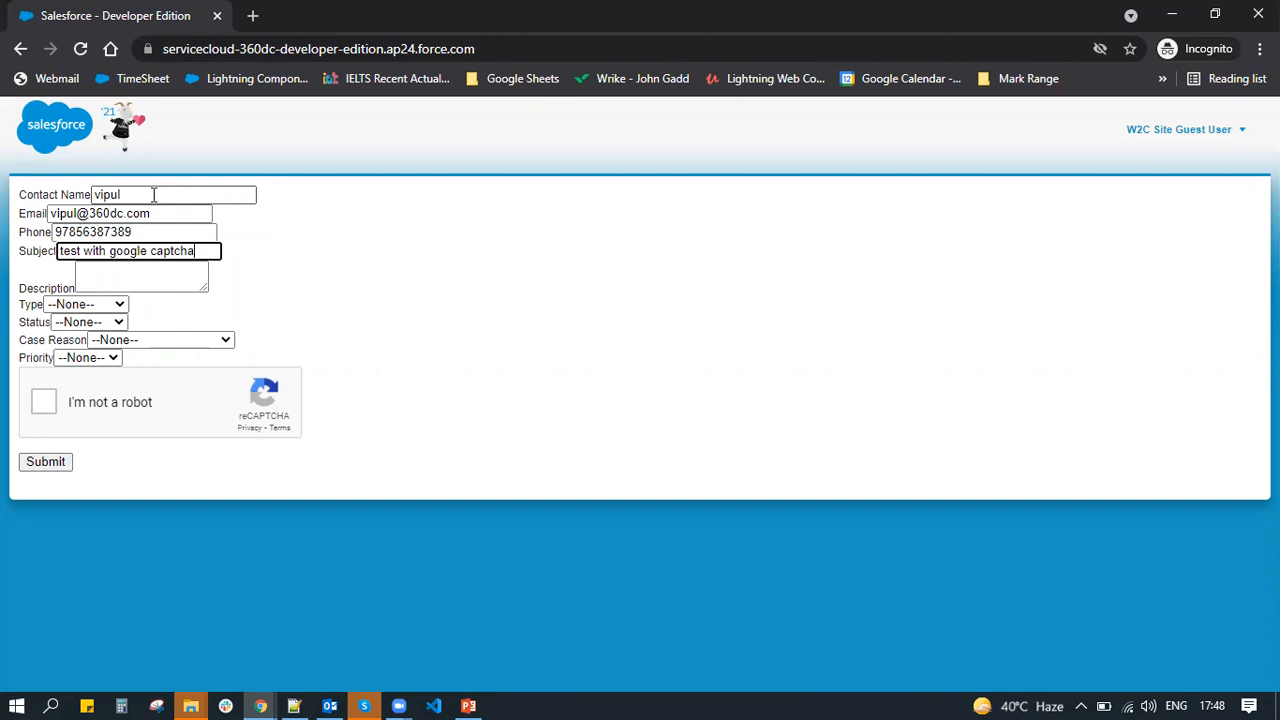
key("Tab")
type("test")
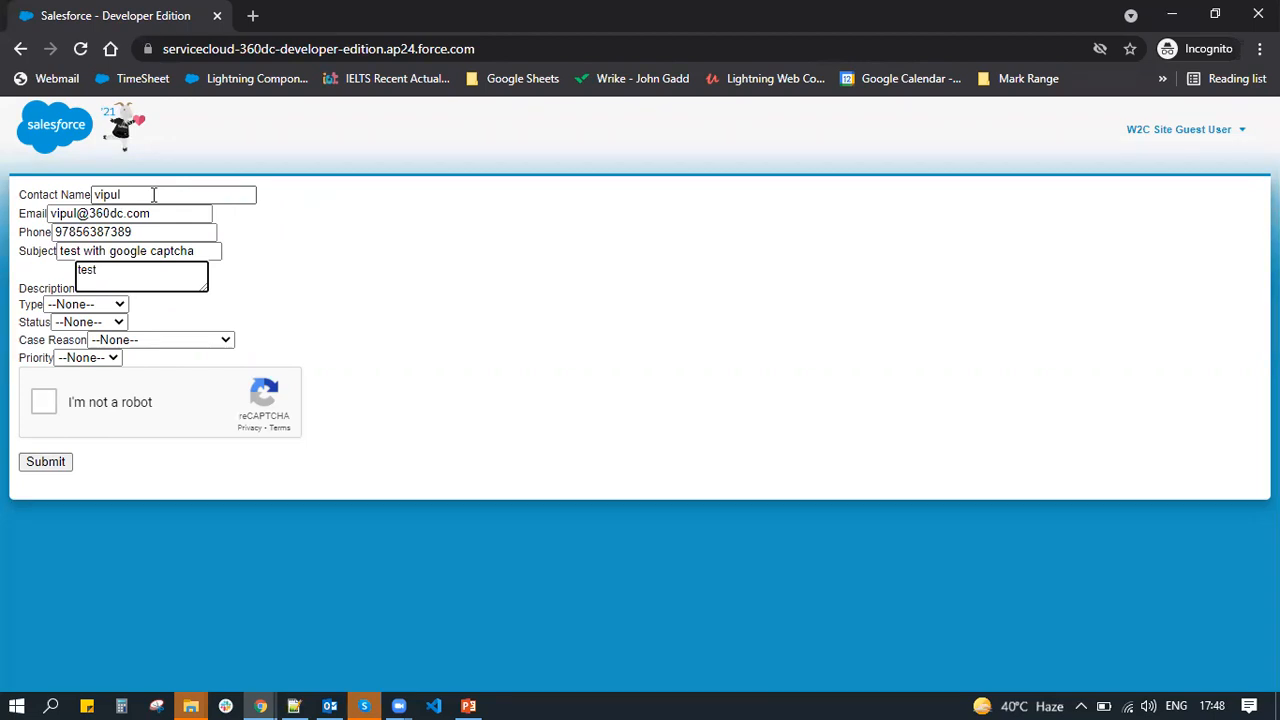
type(" w2c")
Set Type Mechanical, Status New, Case Reason Equipment Complexity, Priority Medium; pass reCAPTCHA and submit
key("Tab")
key("Down")
key("Tab")
key("Down")
key("Tab")
key("Down")
key("Down")
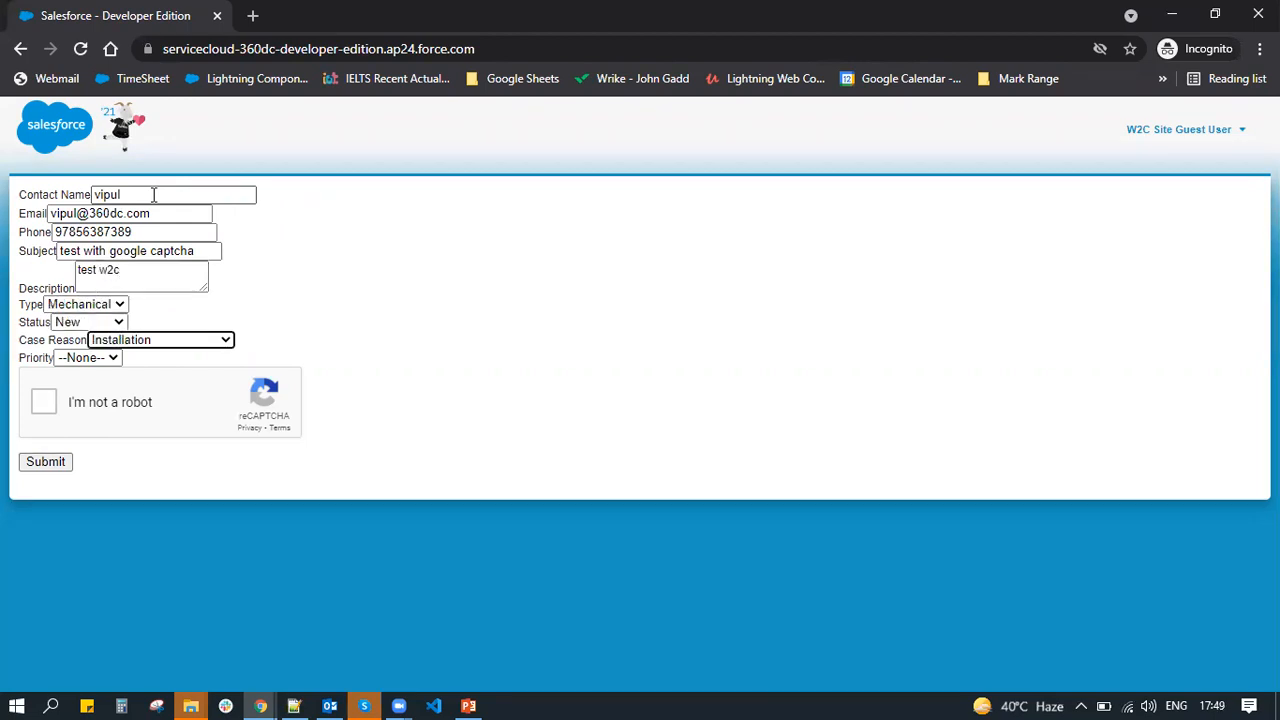
key("Tab")
key("Down")
key("Down")
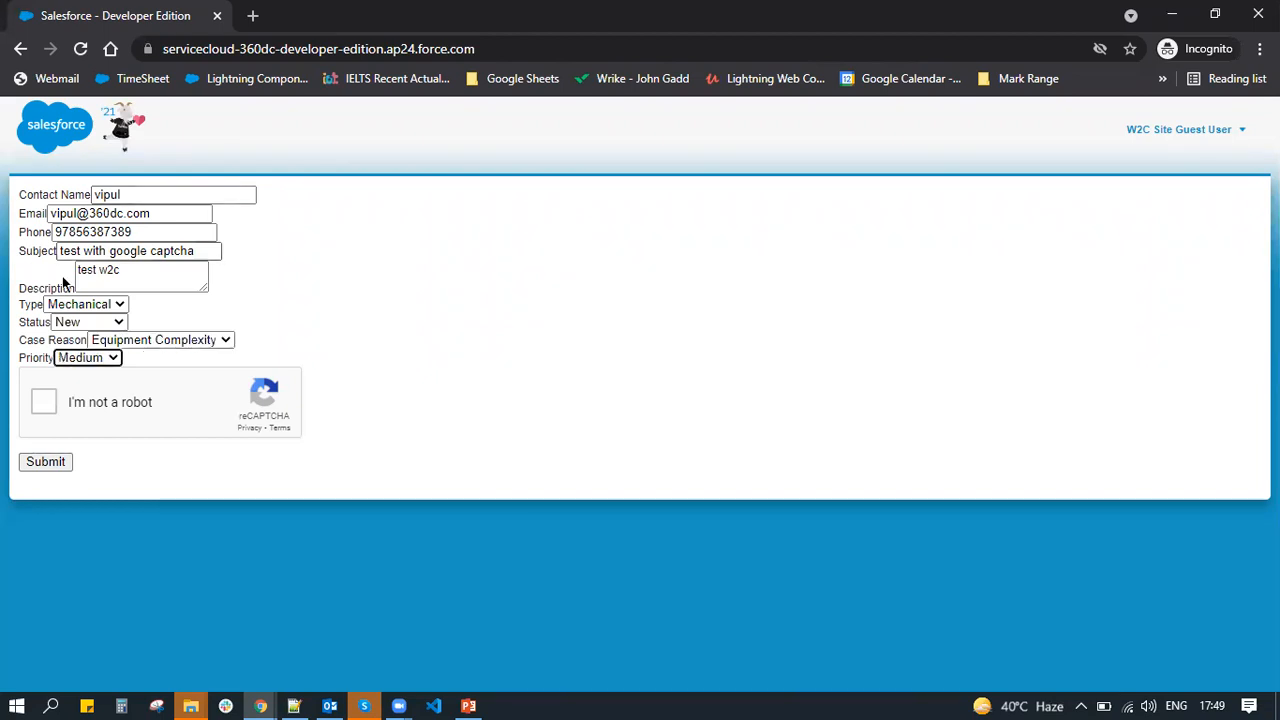
left_click(55, 402)
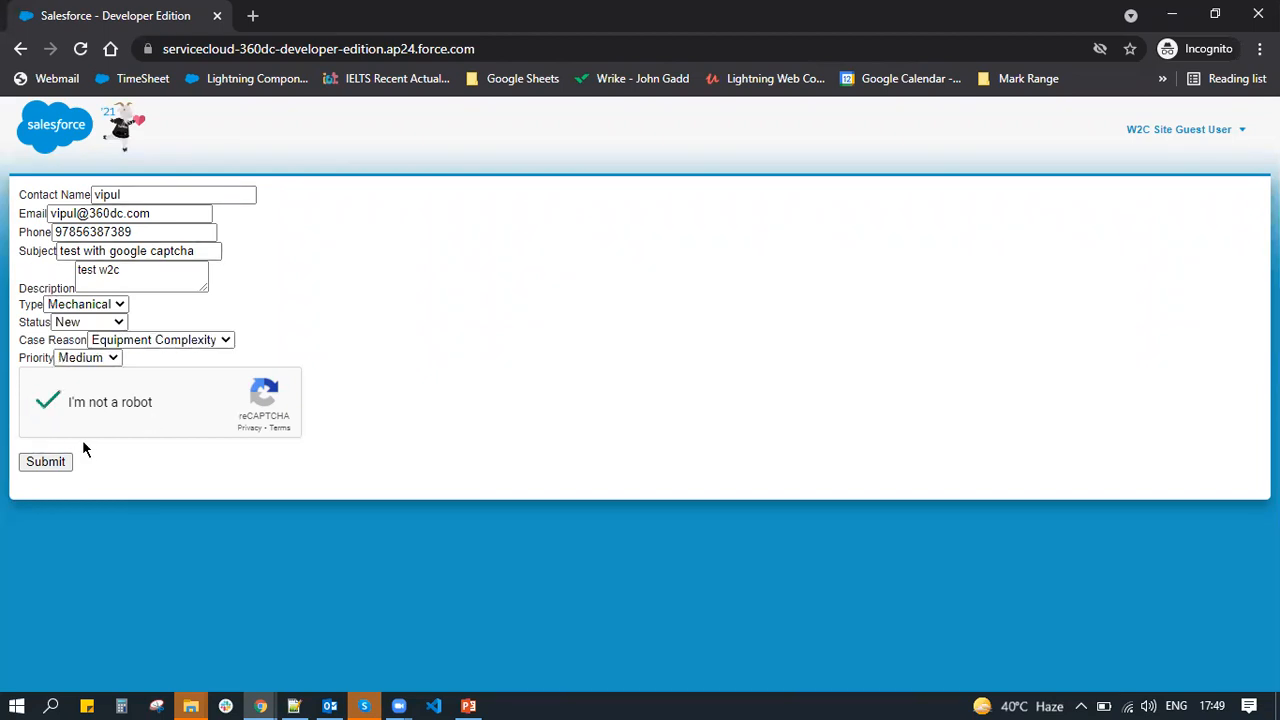
left_click(55, 463)
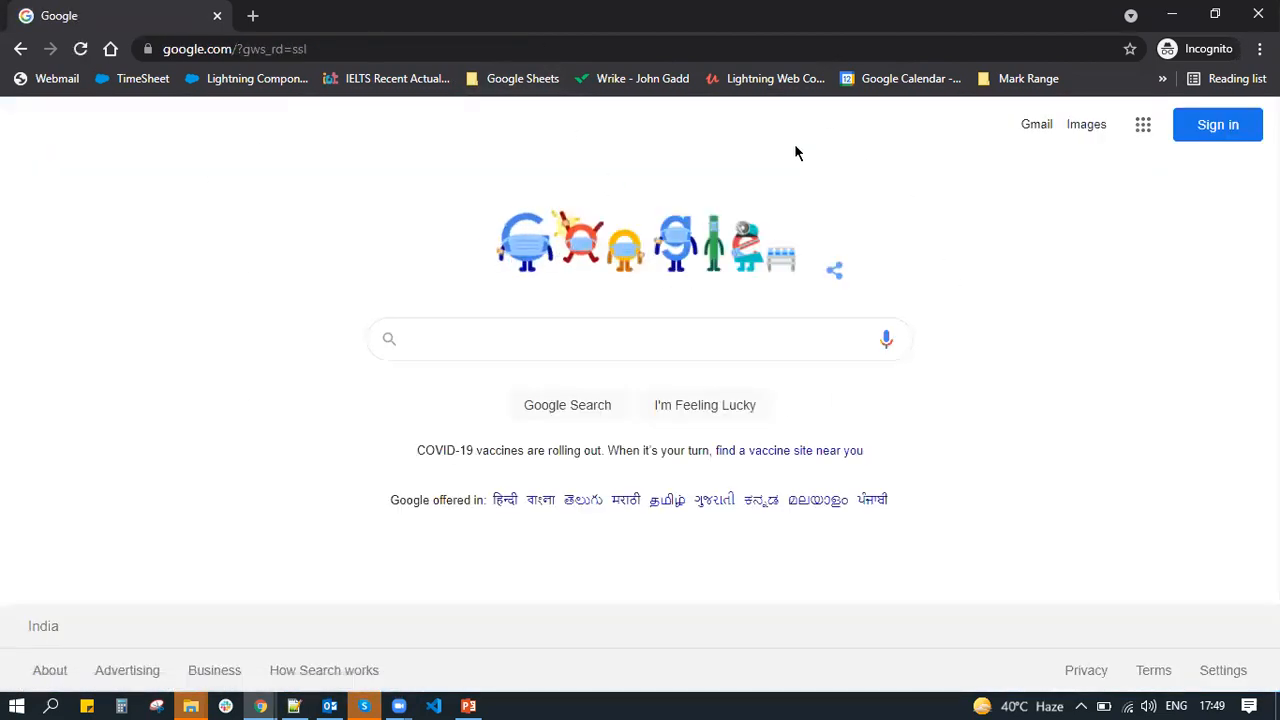
Refresh Today's Cases in the Service Console and open new case 00001030, 'test with google captcha'
key("alt+Tab")
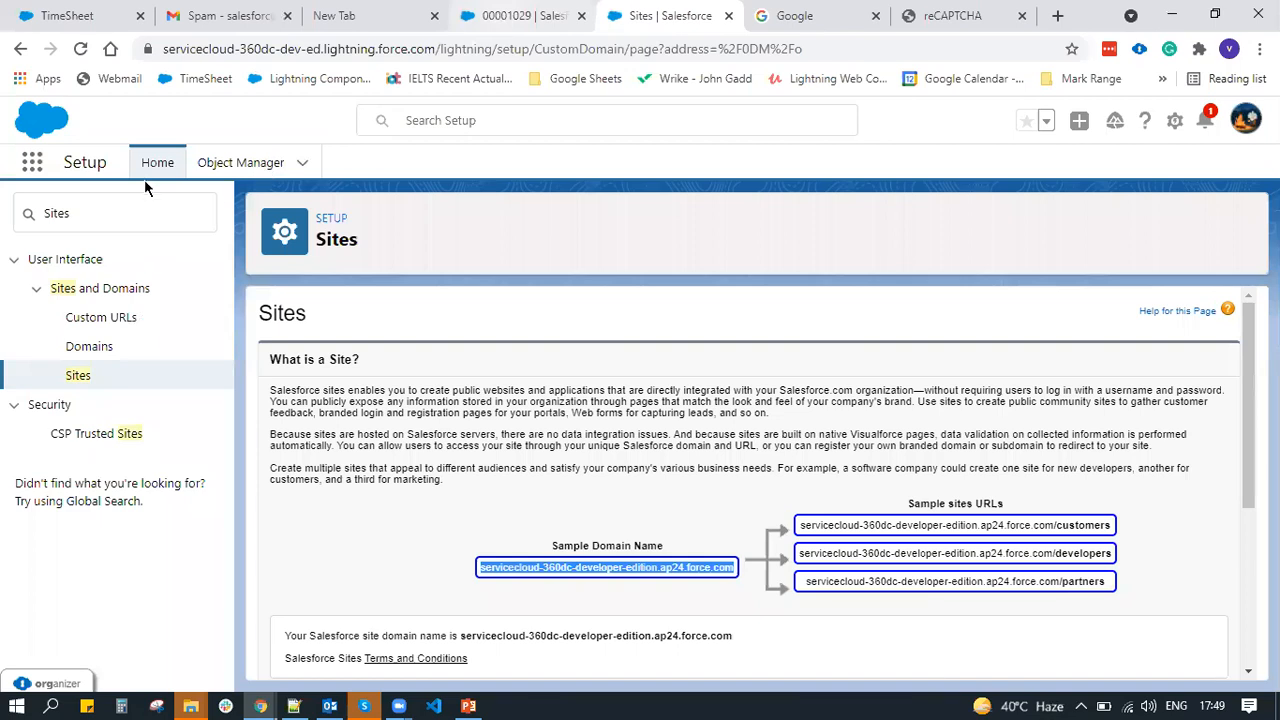
key("ctrl+shift+Tab")
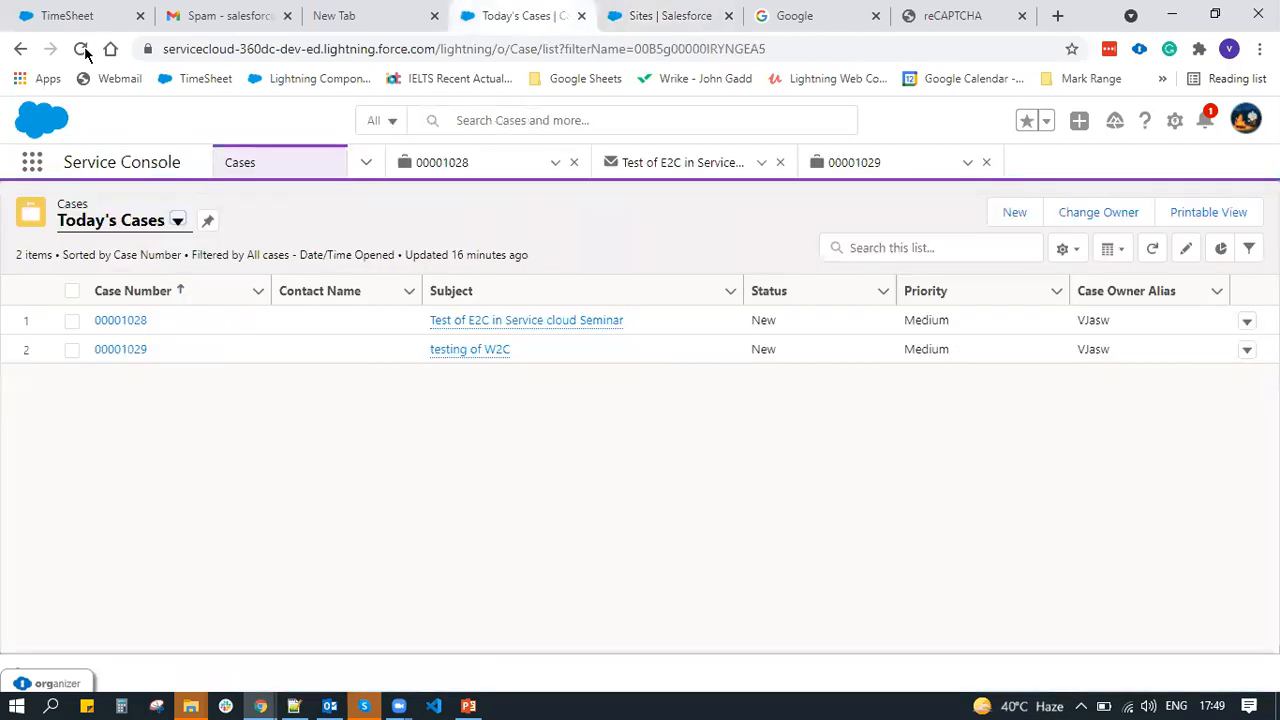
left_click(84, 51)
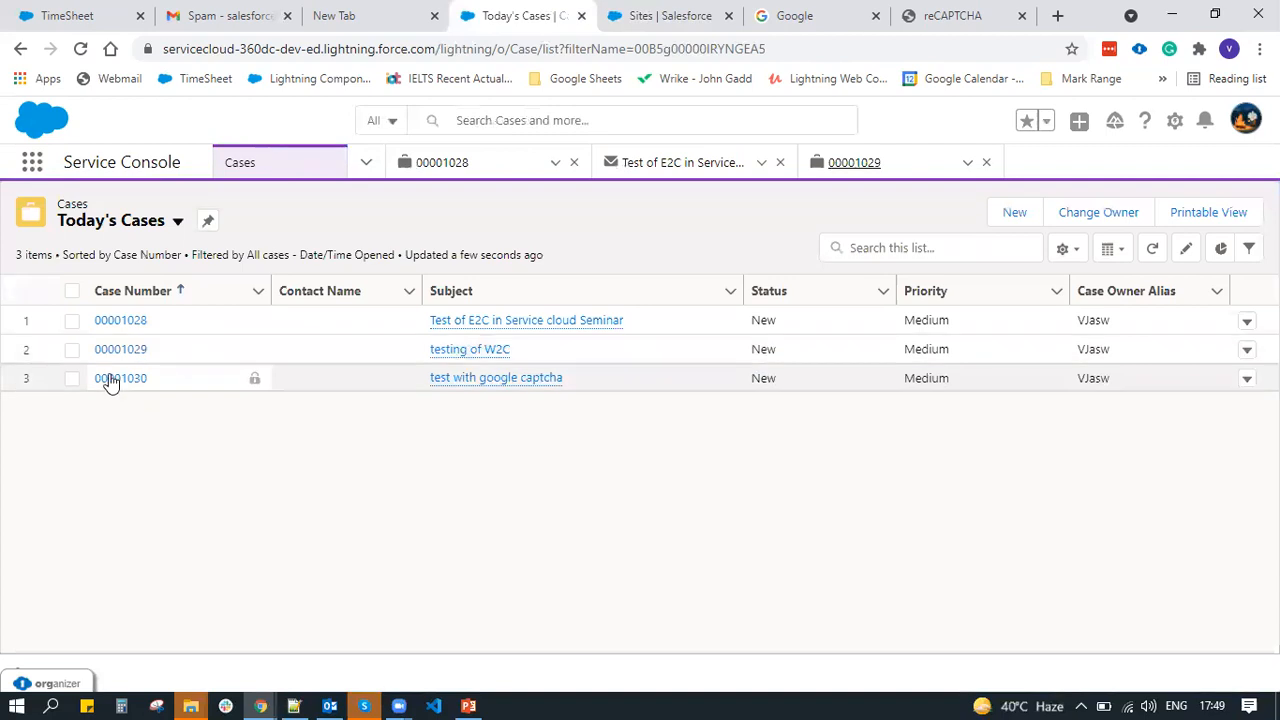
left_click(112, 379)
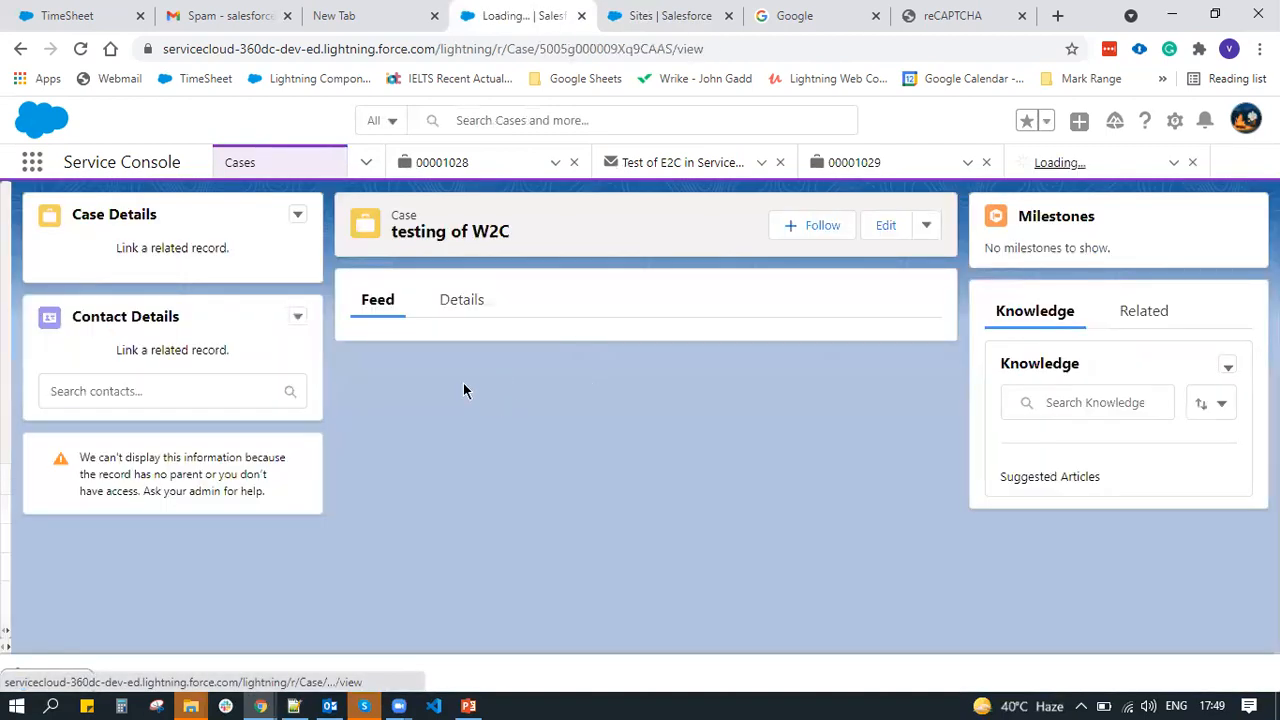
left_click(462, 300)
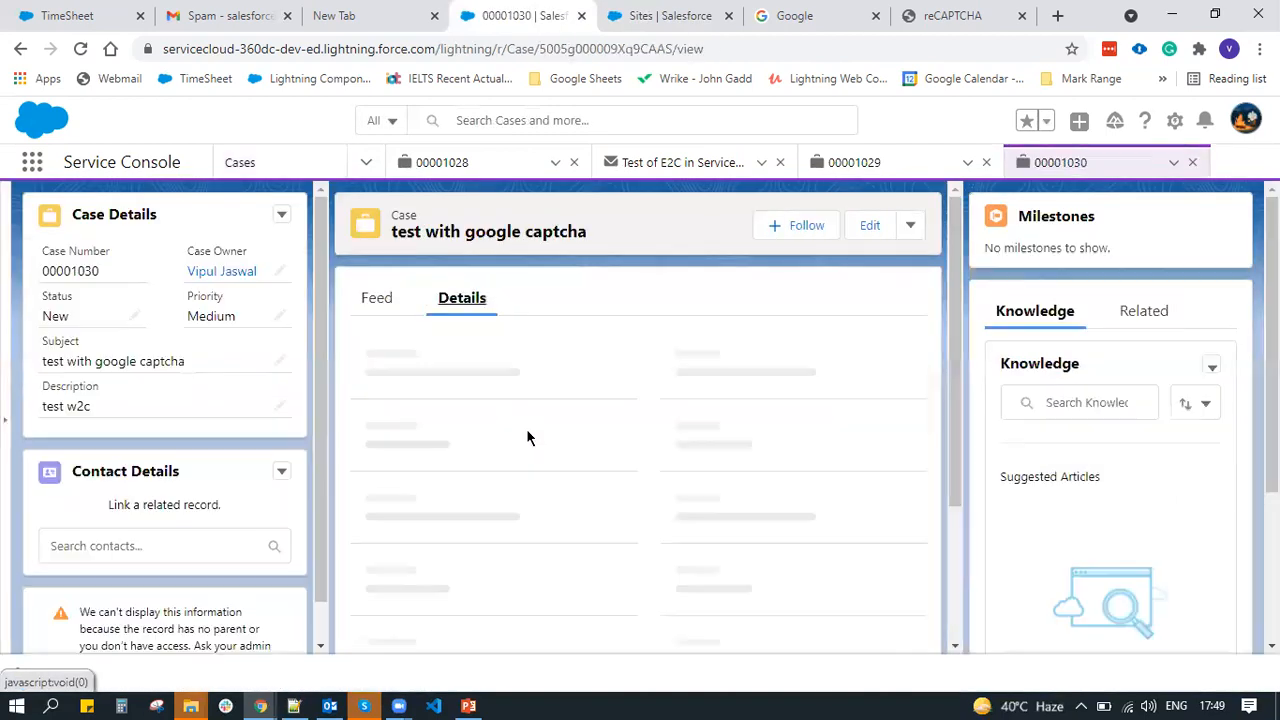
left_click(935, 15)
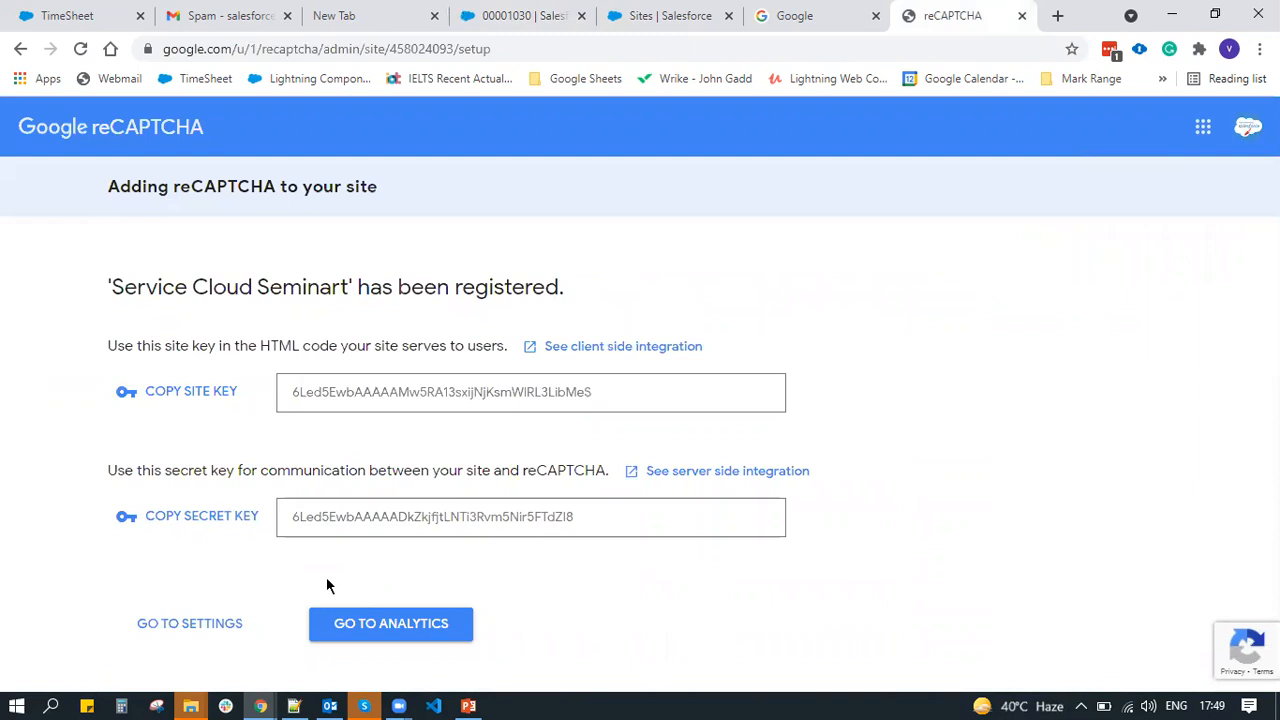
Check that the reCAPTCHA site settings list servicecloud-360dc-developer-edition.ap24.force.com as the domain
left_click(170, 625)
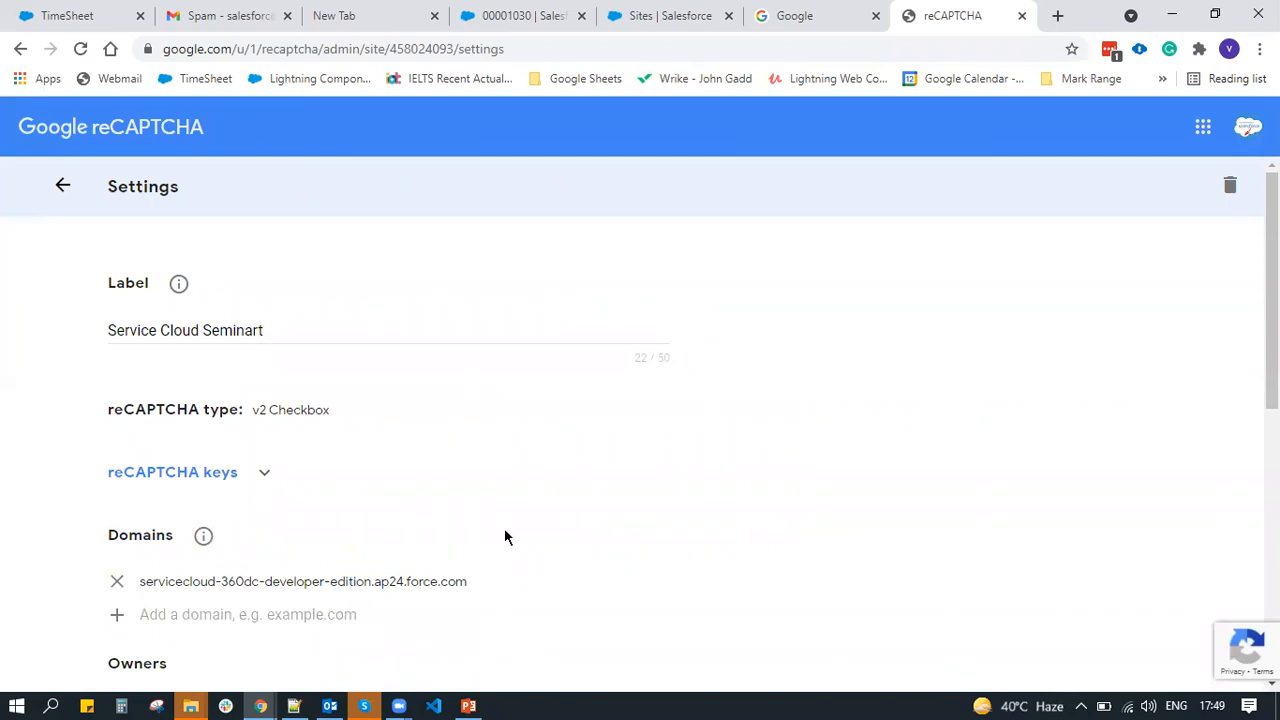
scroll(504, 537, "down", 3)
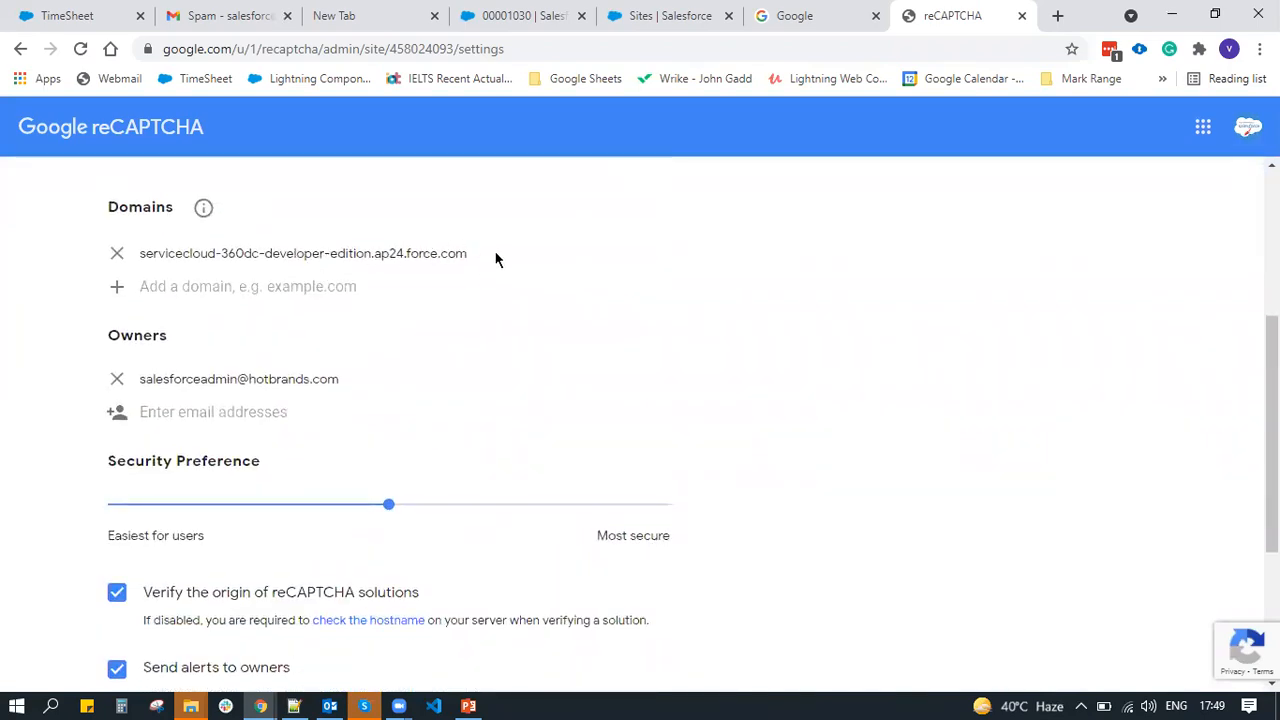
left_click_drag(466, 253, 137, 258)
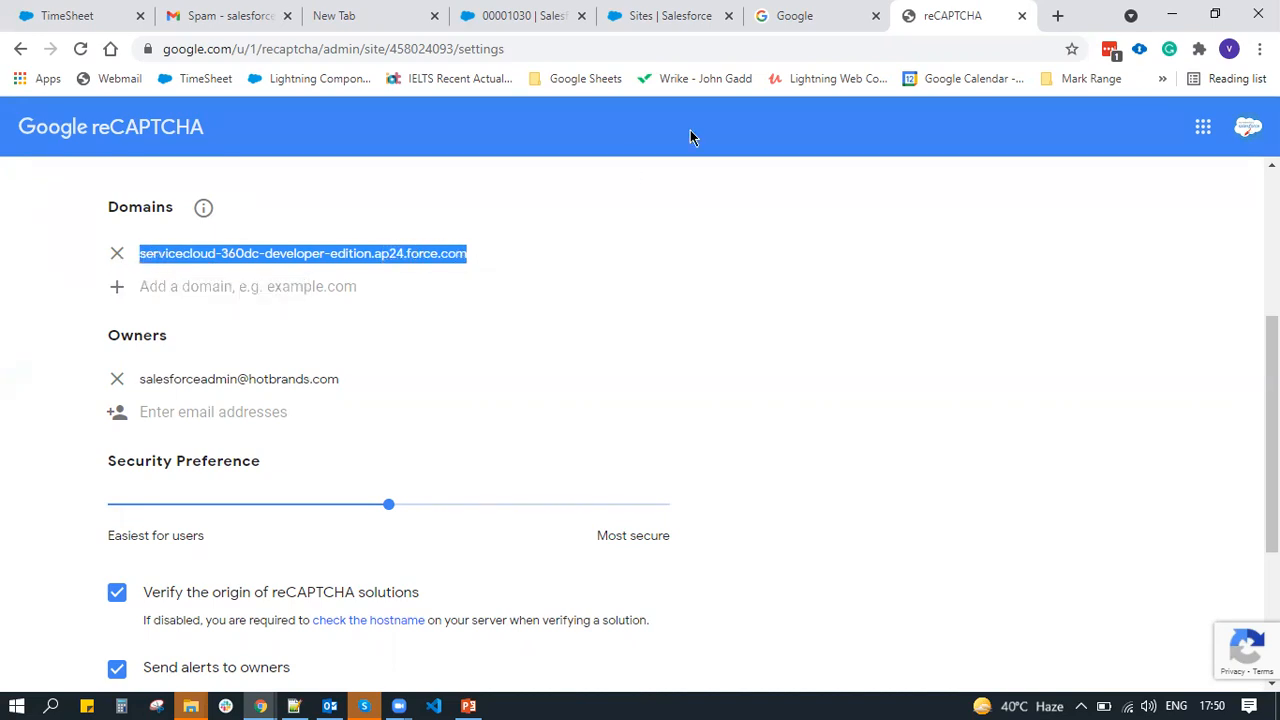
left_click(1172, 15)
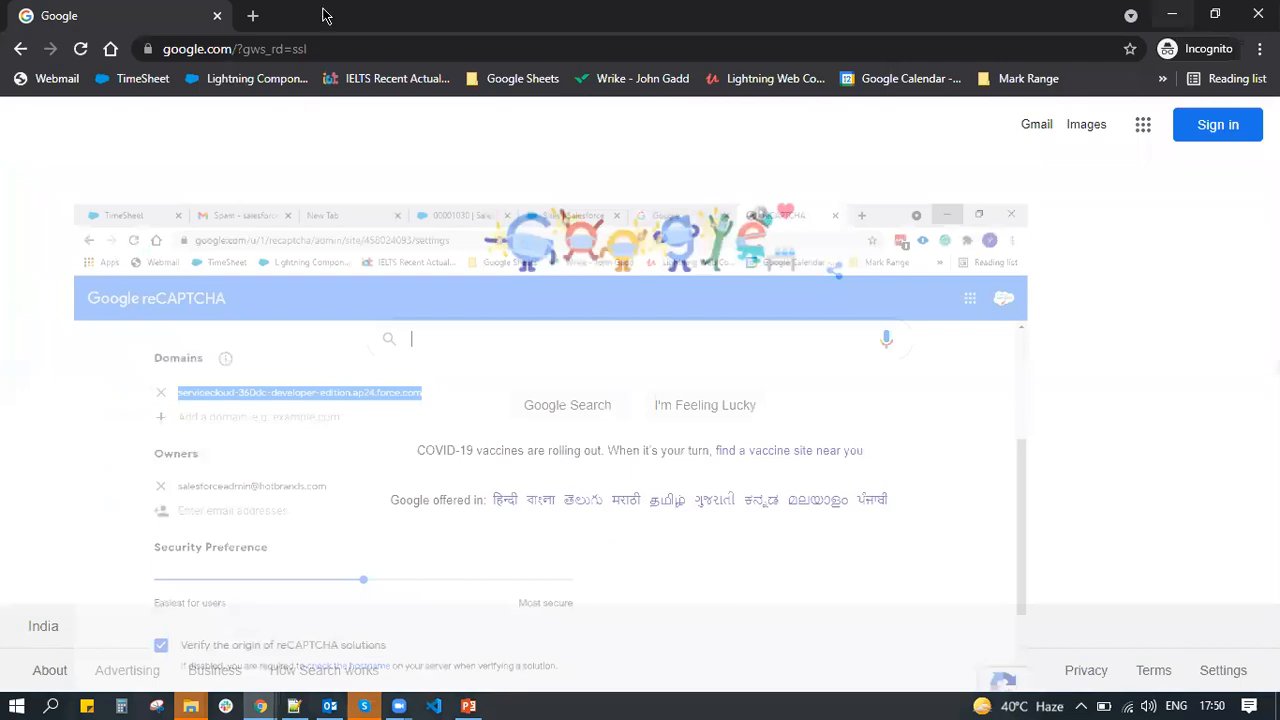
Bring back the W2C form window, select its page URL, and minimize it
key("alt+Tab")
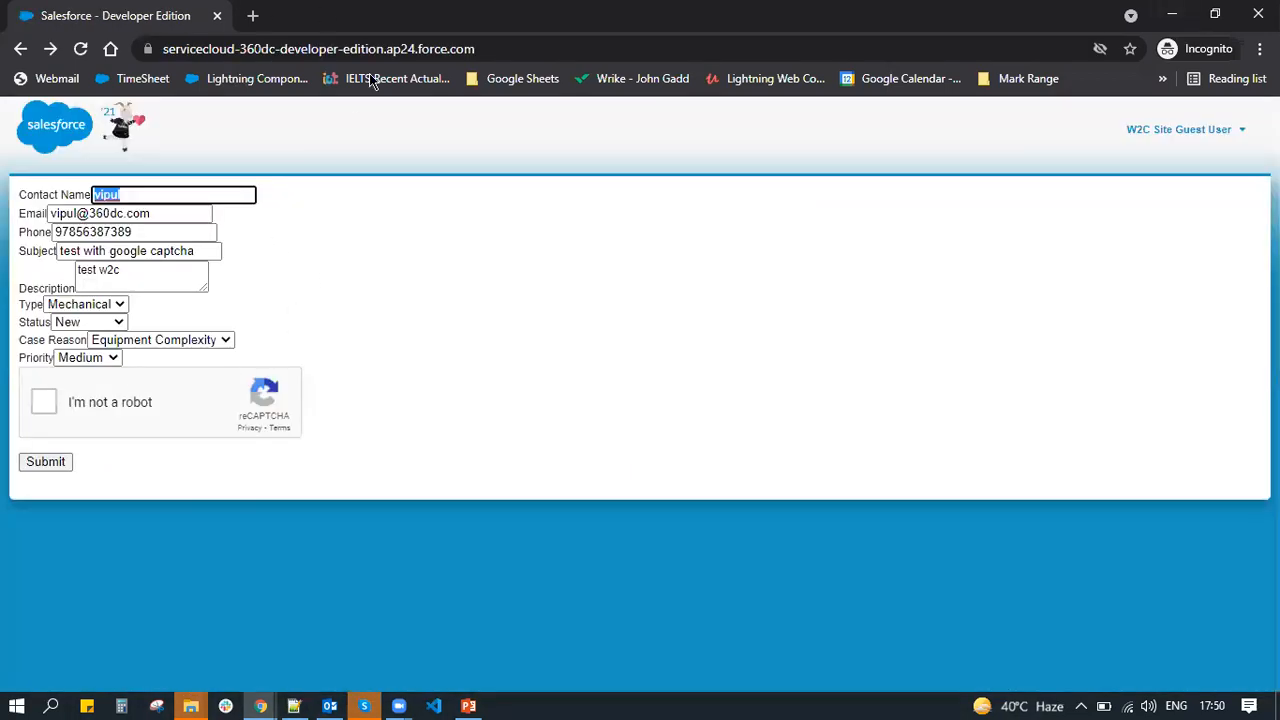
left_click(497, 48)
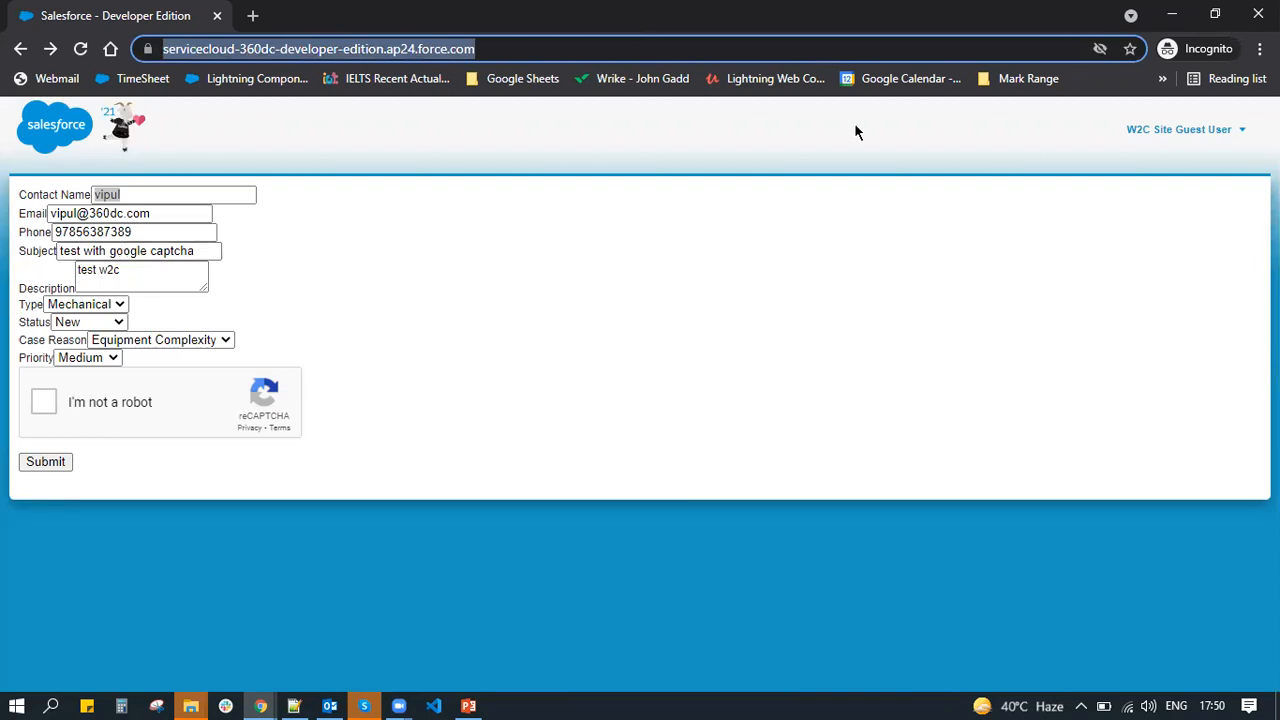
left_click(1170, 17)
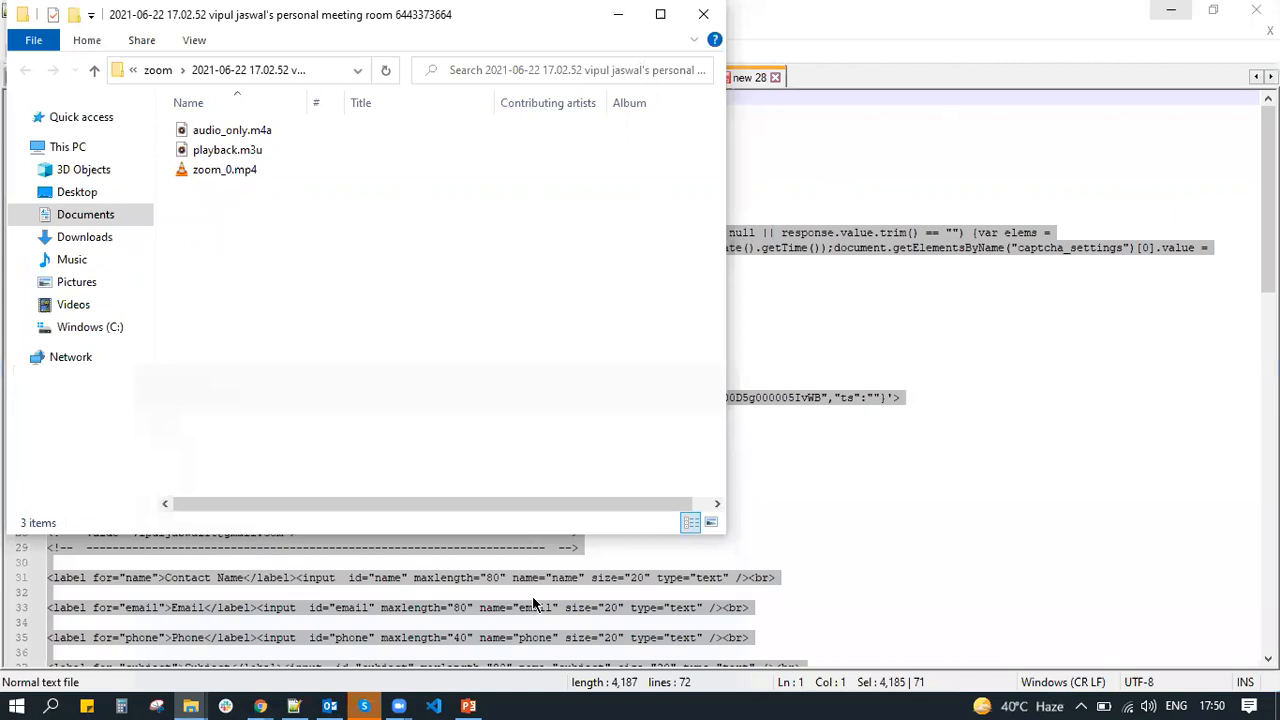
Show slide 4, Day 2(E2C & W2C), and highlight its web-to-case and Google captcha bullets
left_click(468, 700)
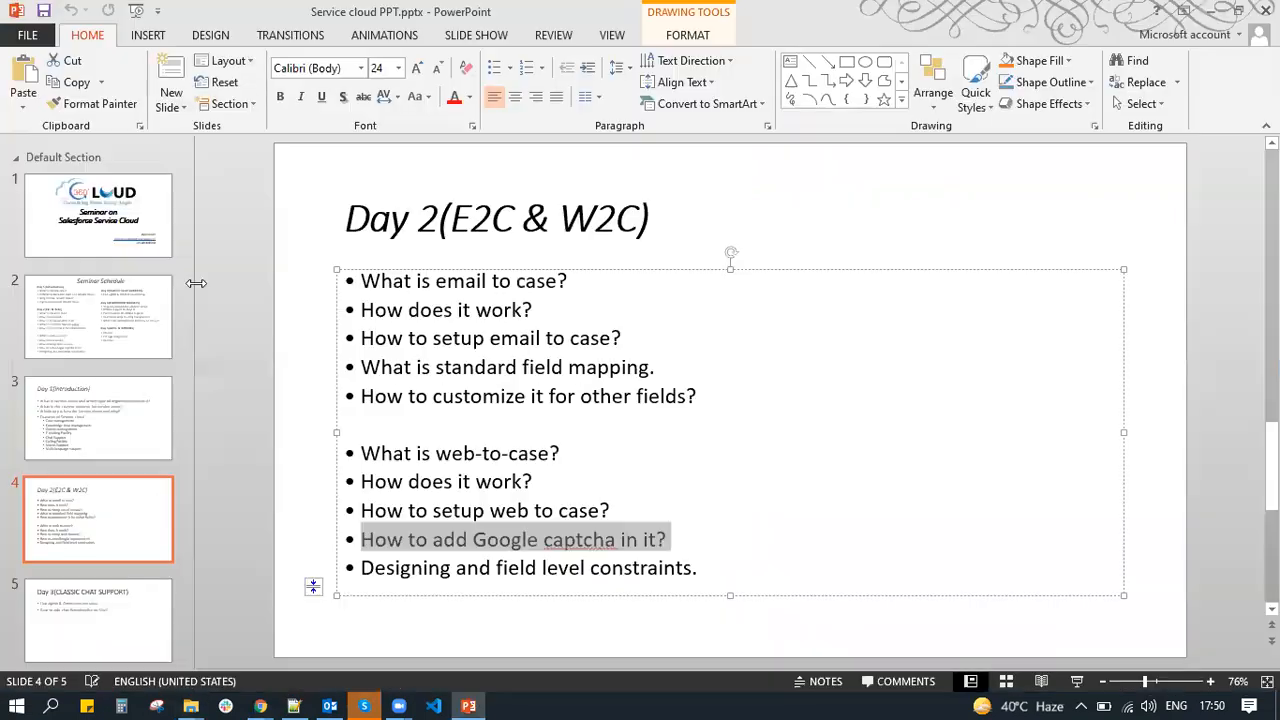
left_click_drag(582, 446, 355, 457)
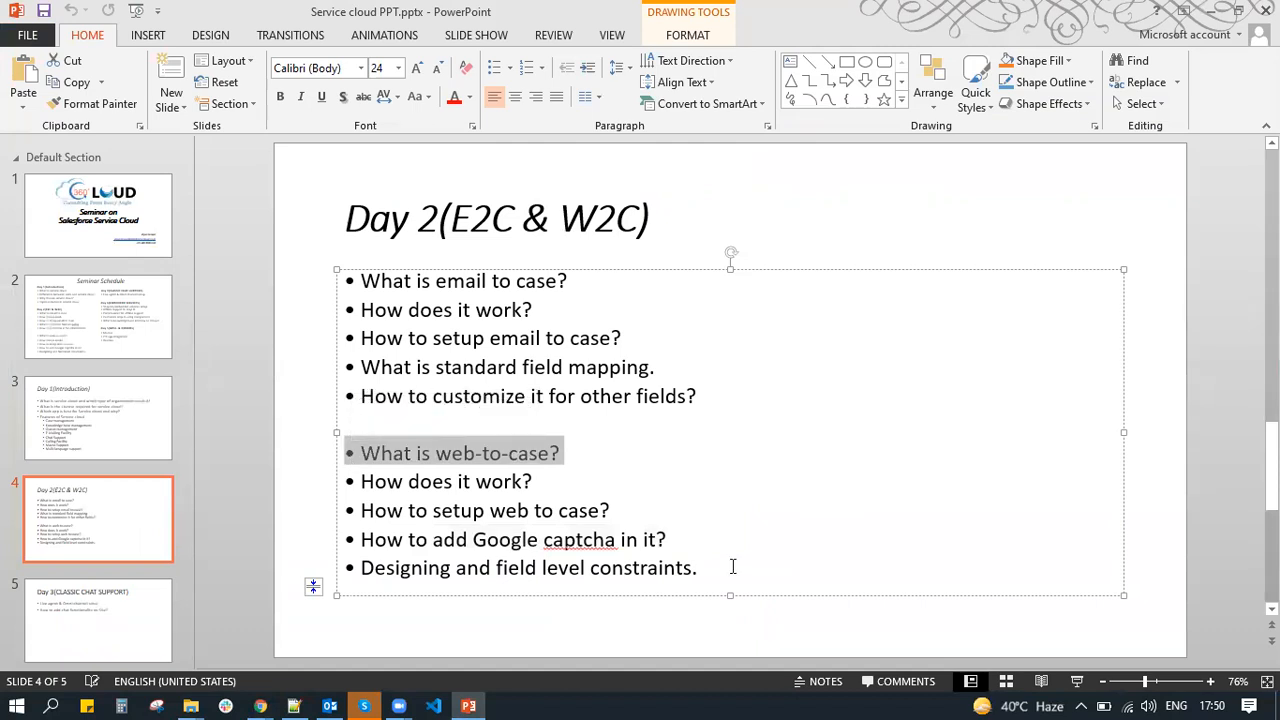
left_click(733, 567)
left_click_drag(733, 567, 346, 277)
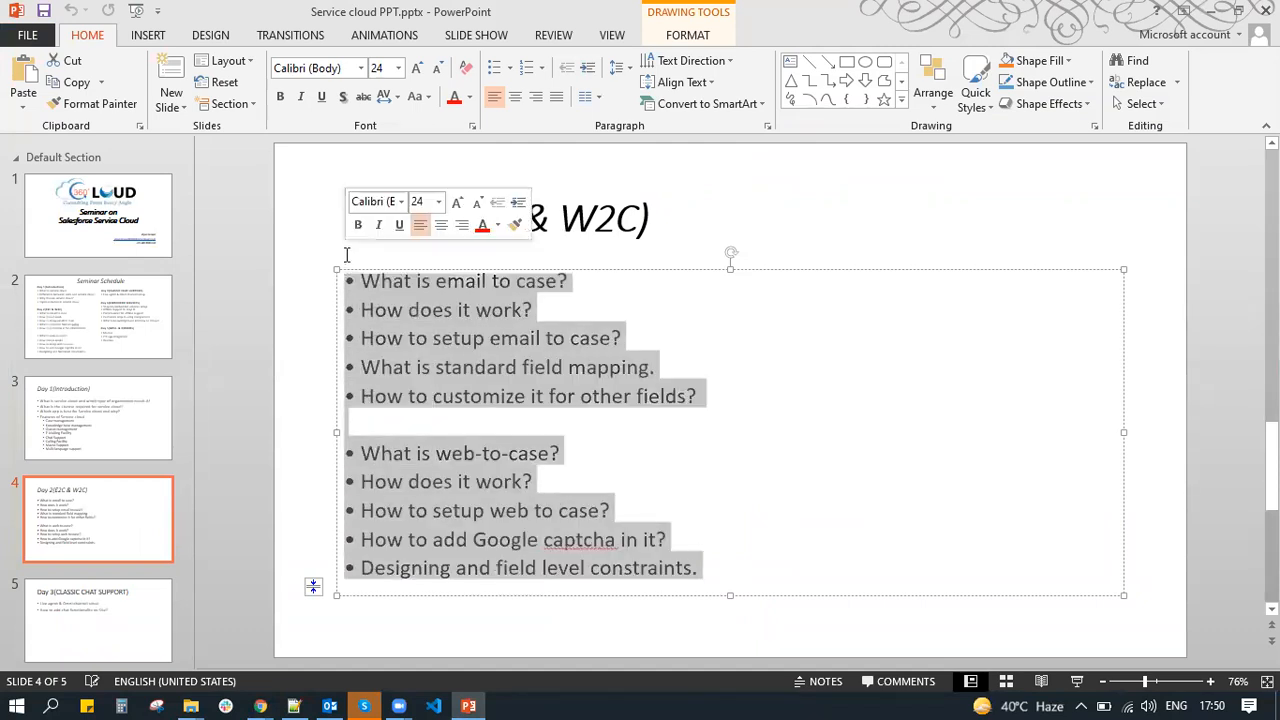